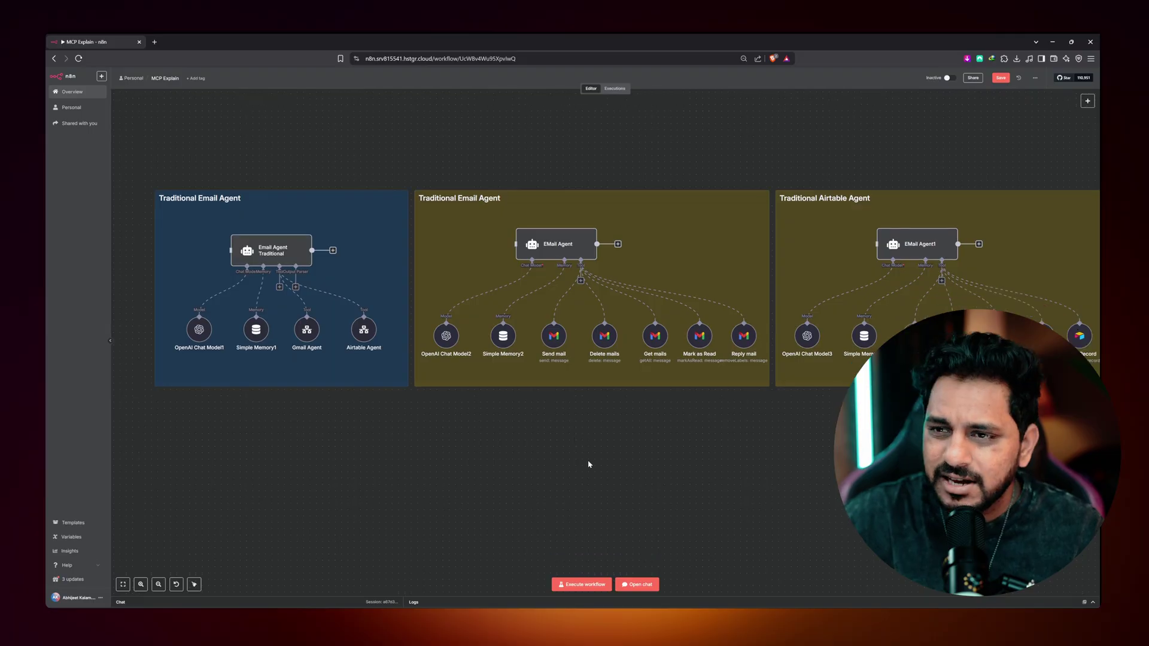
- Pan and scroll around the canvas to bring the MCP Client group to the centre
scroll(588, 464, "down", 10)
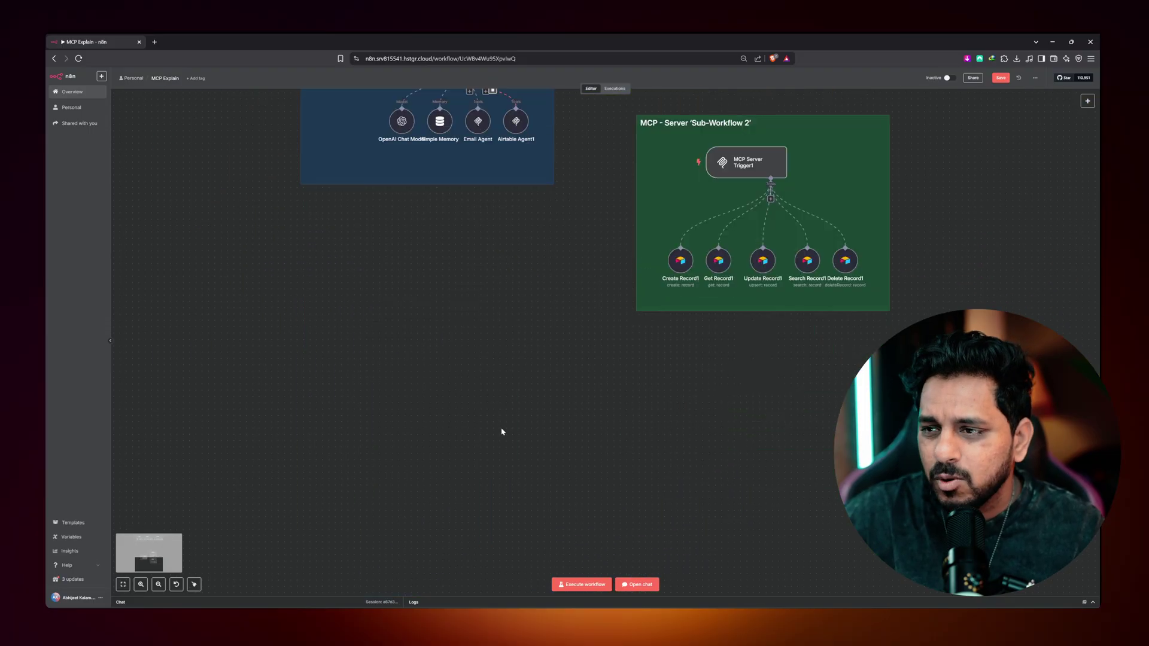
scroll(503, 431, "up", 4)
scroll(375, 426, "up", 5)
scroll(372, 377, "down", 2)
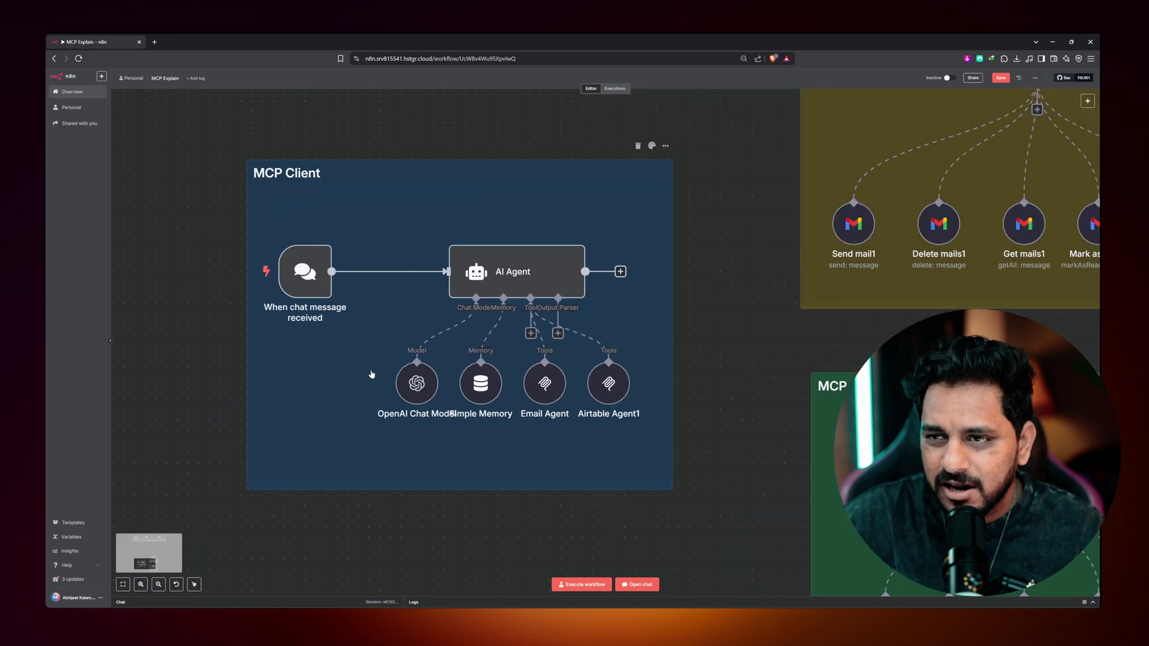
scroll(840, 225, "right", 7)
scroll(839, 225, "up", 2)
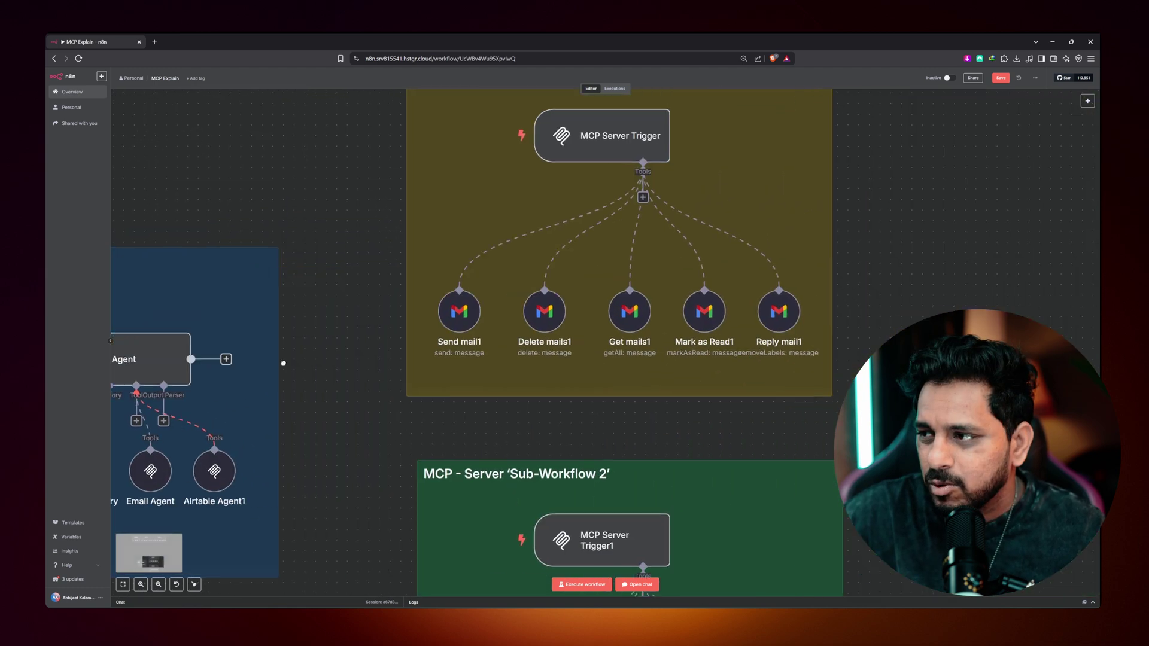
scroll(839, 225, "up", 1)
scroll(856, 249, "down", 1)
scroll(857, 249, "up", 3)
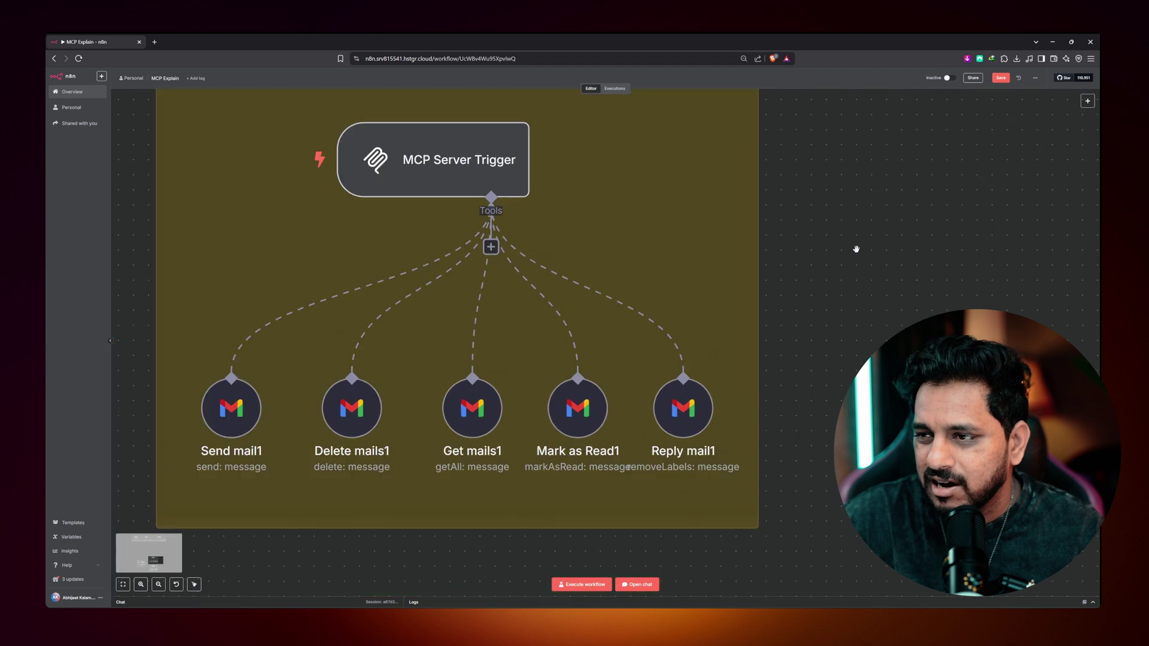
scroll(604, 326, "left", 3)
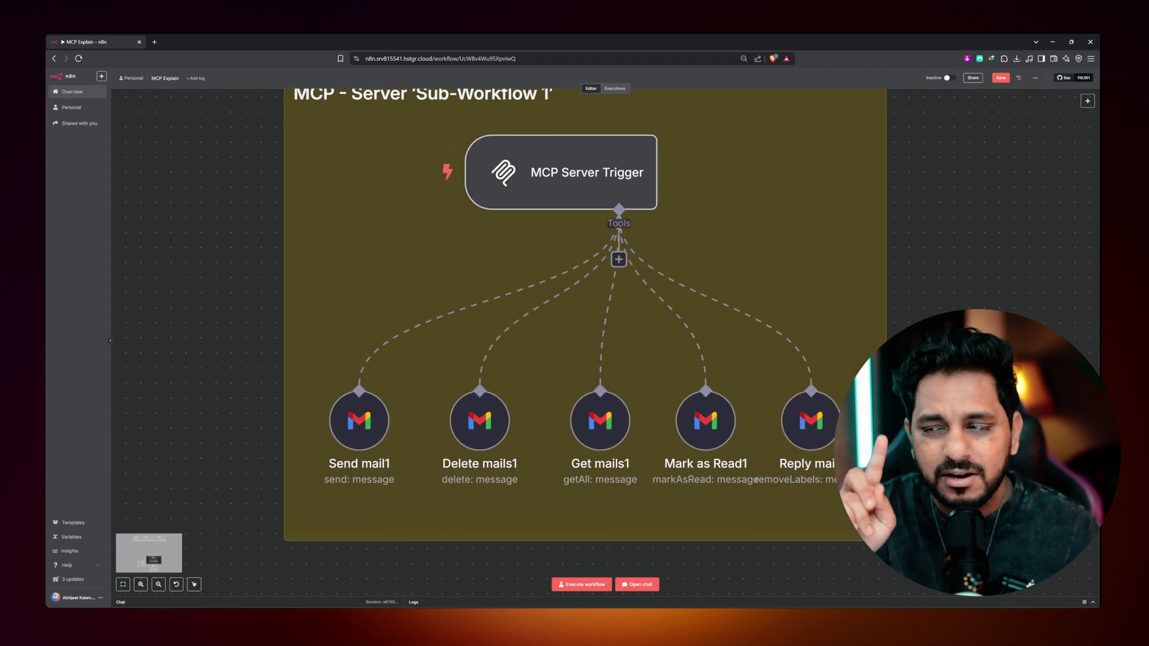
scroll(501, 336, "up", 1)
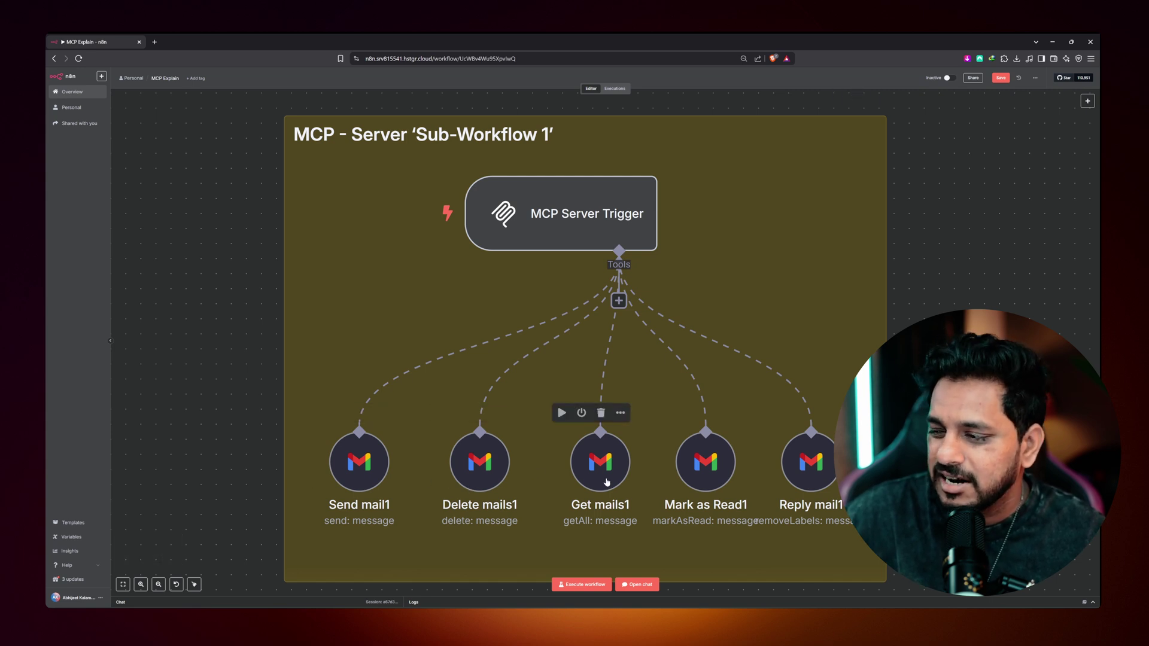
mouse_move(706, 475)
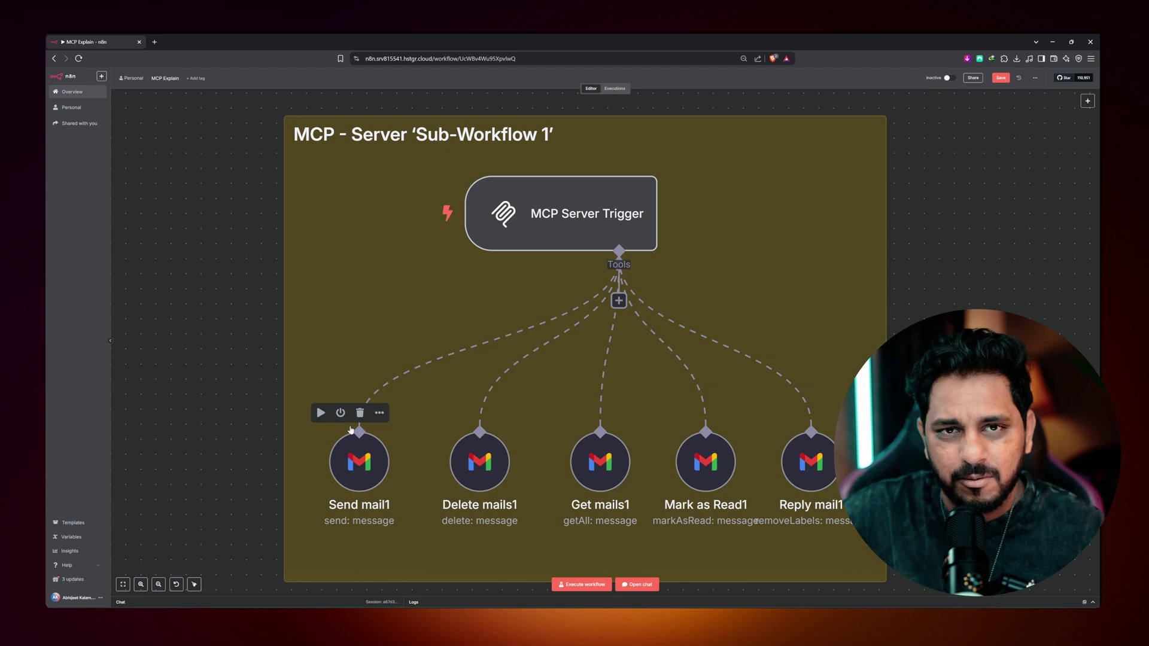
scroll(351, 430, "down", 10)
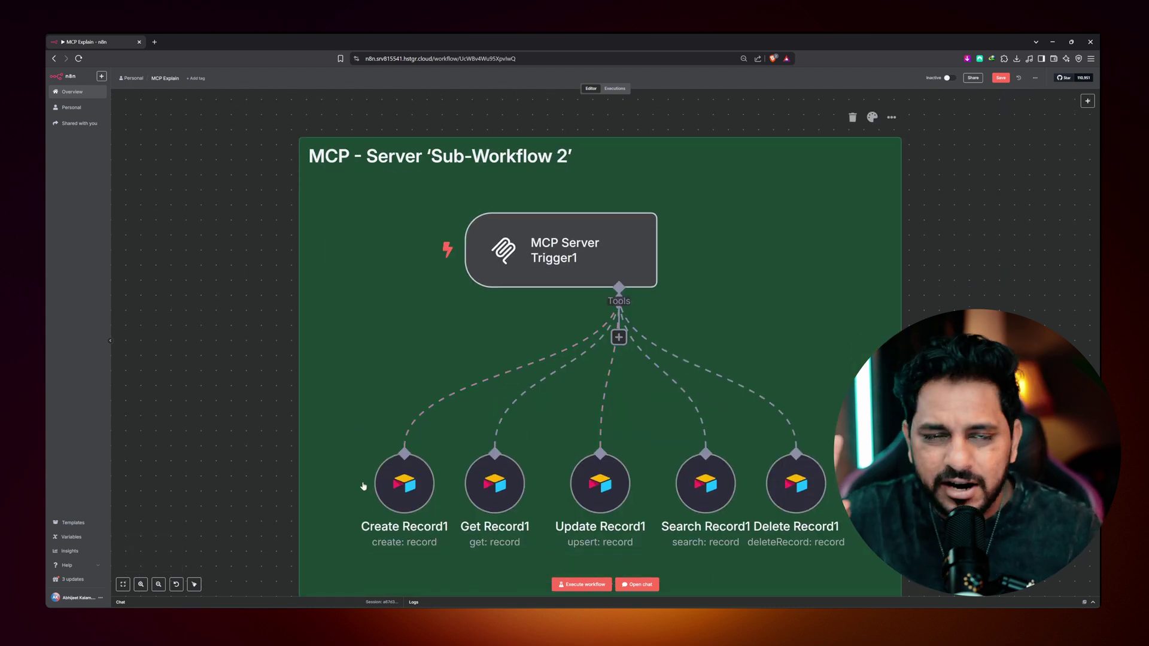
scroll(363, 486, "down", 2)
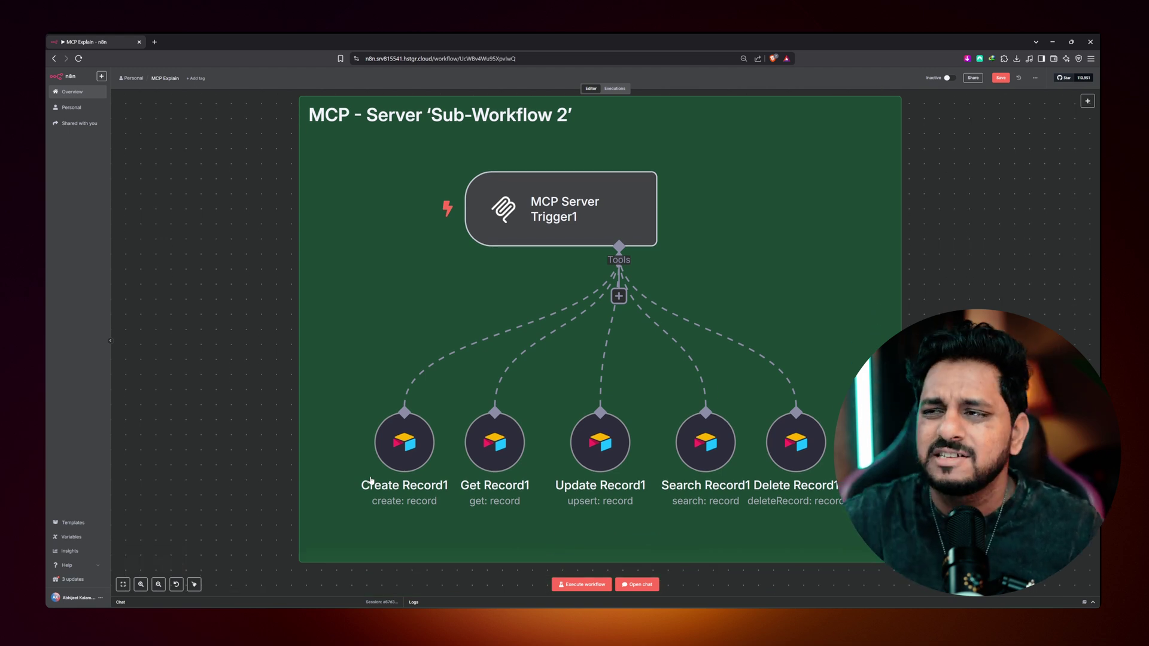
scroll(371, 480, "down", 5)
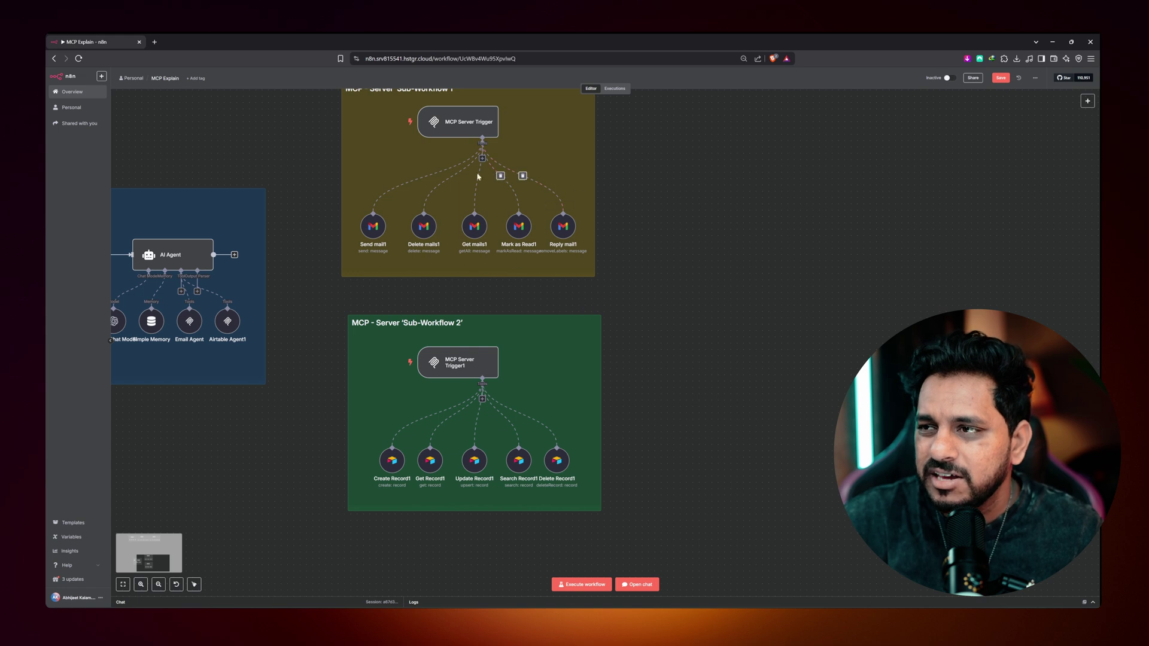
left_click_drag(321, 318, 707, 328)
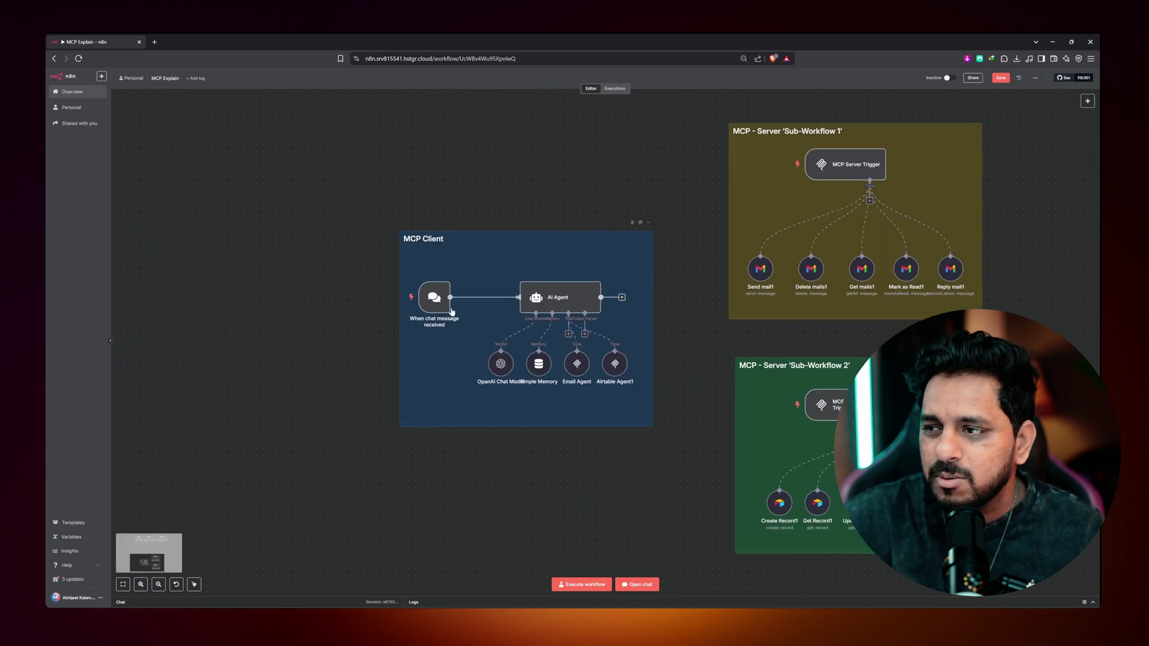
scroll(452, 312, "up", 4)
scroll(426, 316, "down", 1)
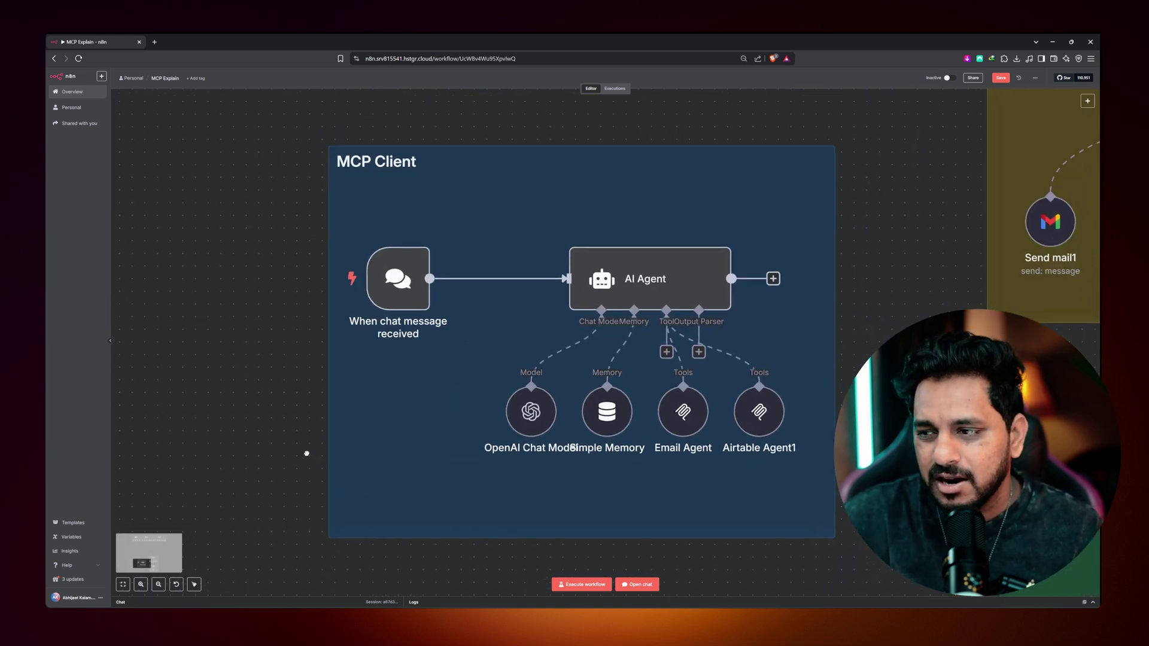
scroll(752, 338, "right", 3)
scroll(751, 339, "up", 2)
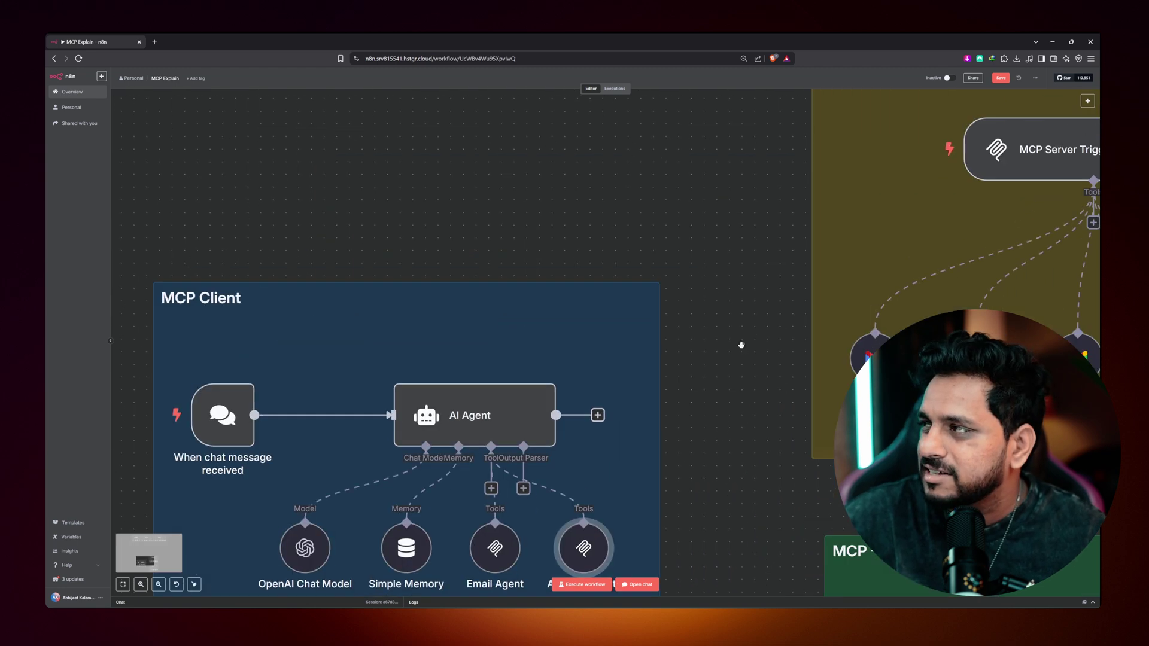
scroll(765, 297, "down", 2)
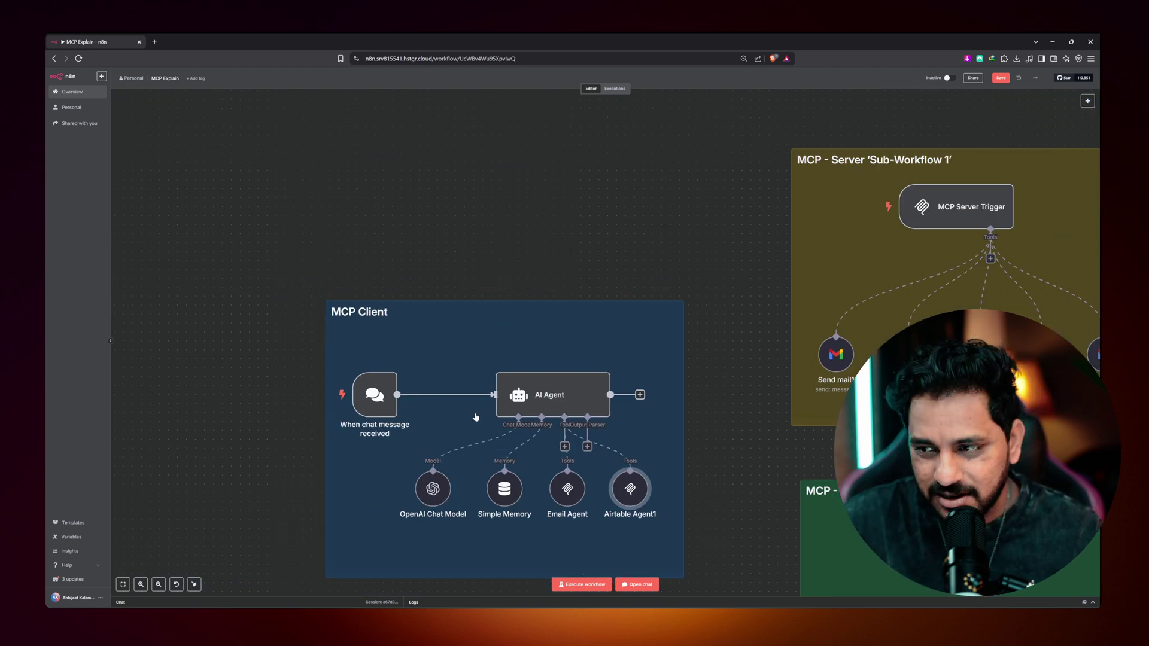
scroll(192, 218, "down", 3)
scroll(192, 218, "left", 2)
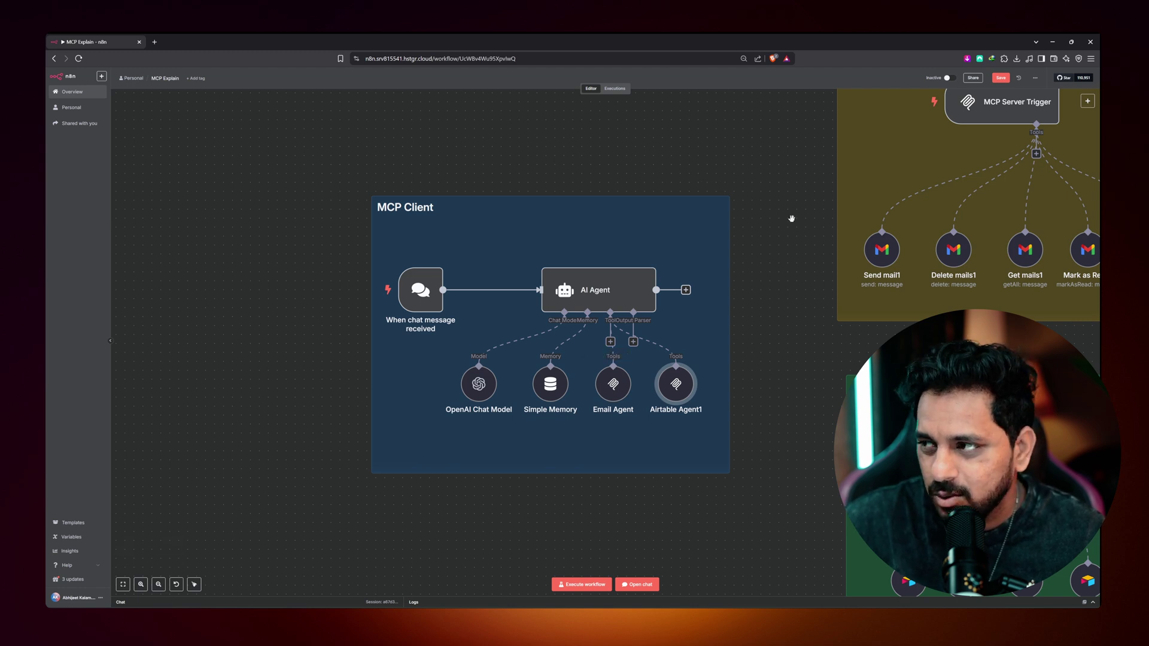
scroll(791, 219, "right", 5)
scroll(791, 218, "up", 2)
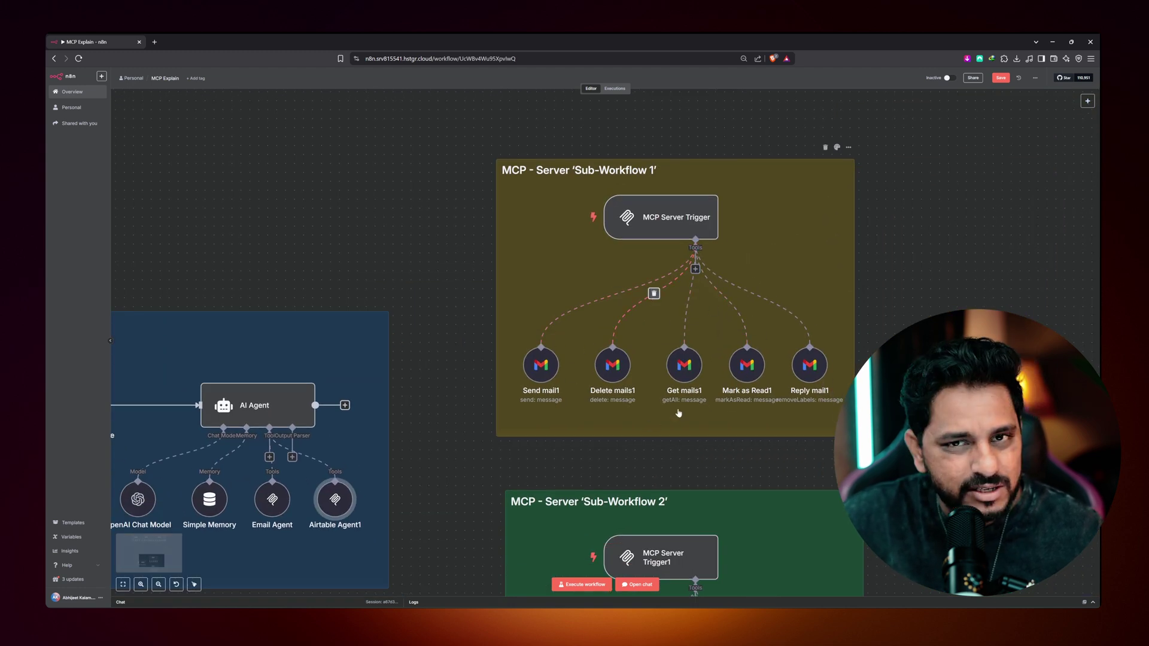
scroll(456, 367, "down", 2)
scroll(457, 367, "left", 1)
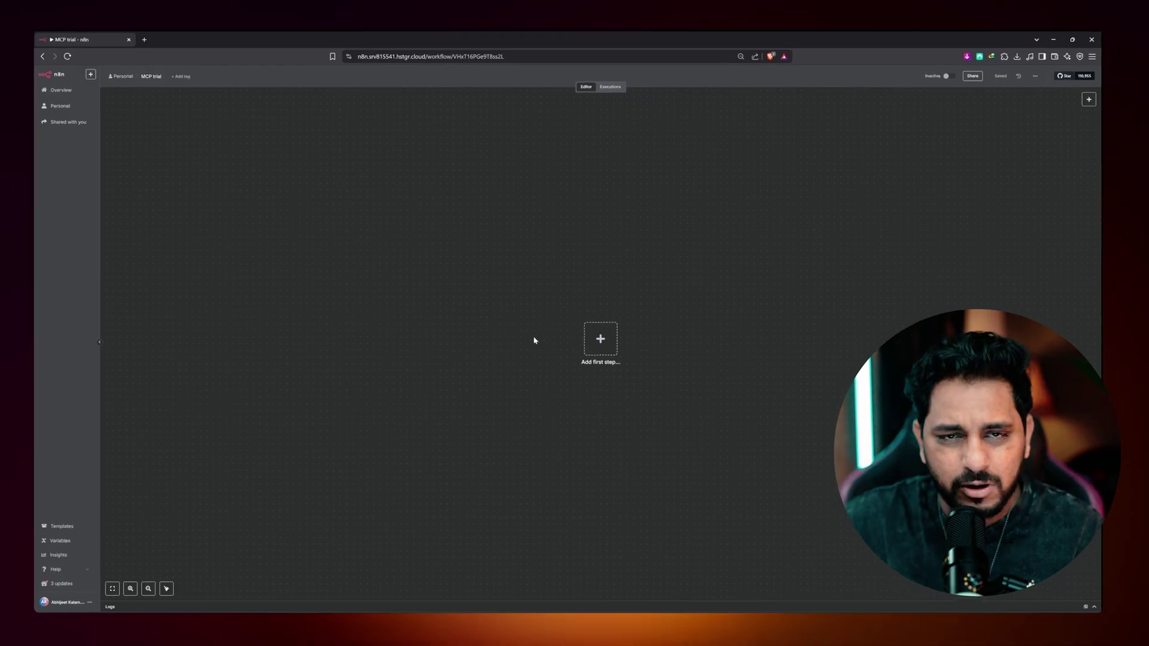
- Add an On chat message trigger as the workflow's first step
left_click(601, 340)
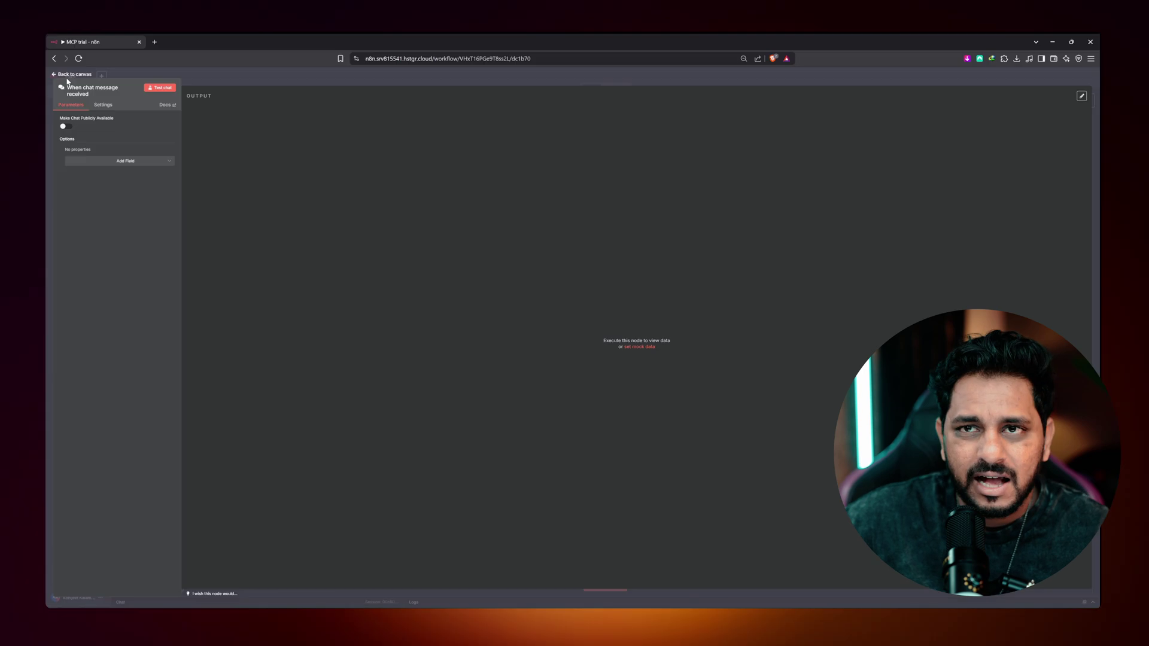
left_click(69, 75)
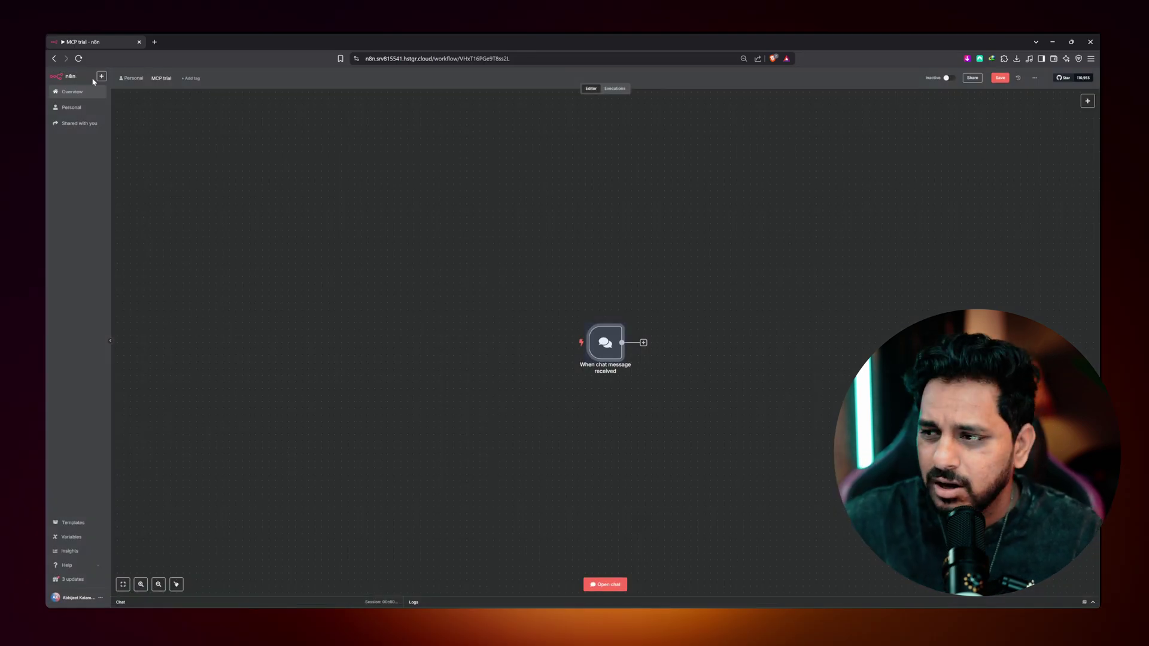
scroll(585, 362, "up", 5)
left_click_drag(519, 371, 251, 364)
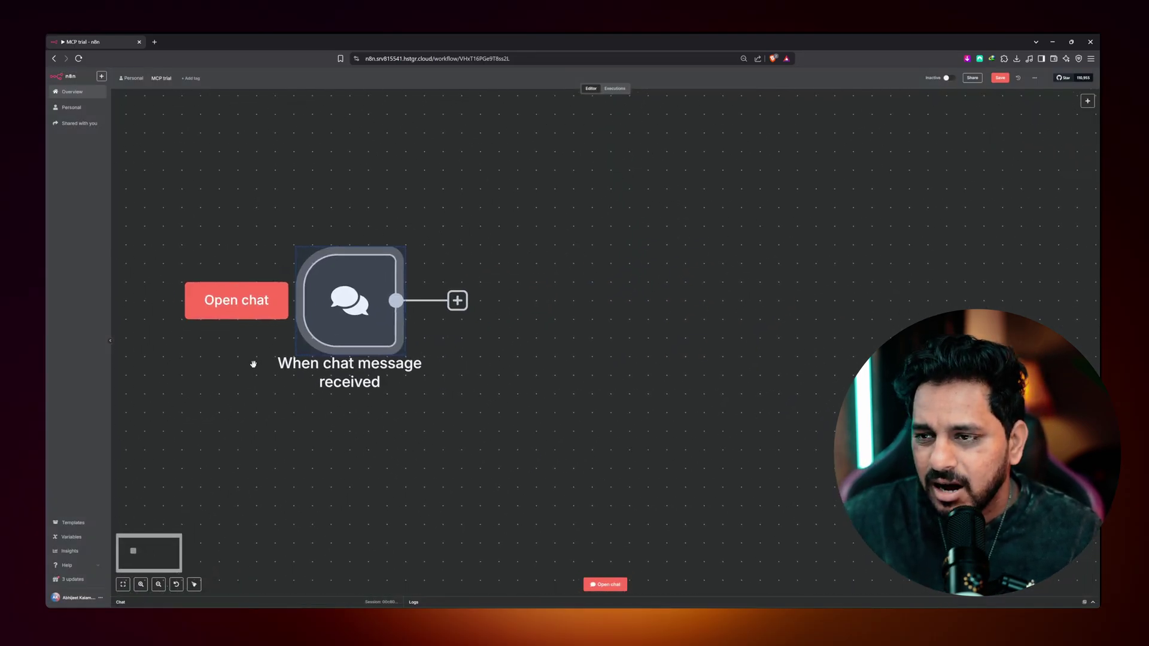
scroll(252, 364, "down", 5)
- Connect an AI Agent node from the AI category after the chat trigger
left_click(326, 341)
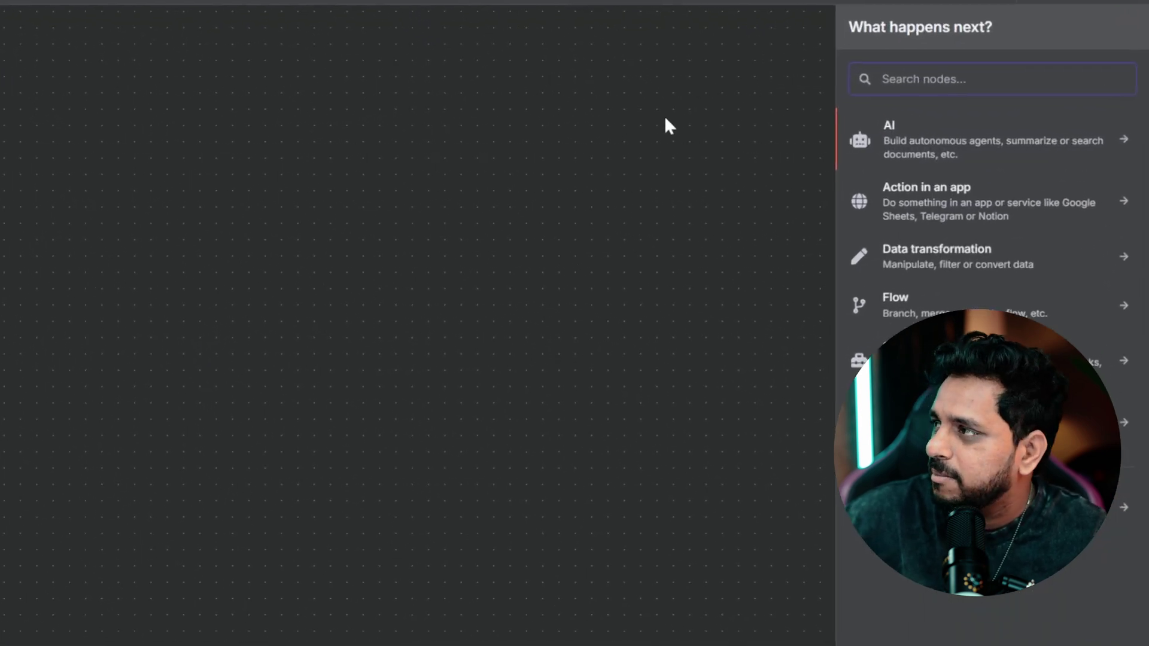
left_click(937, 155)
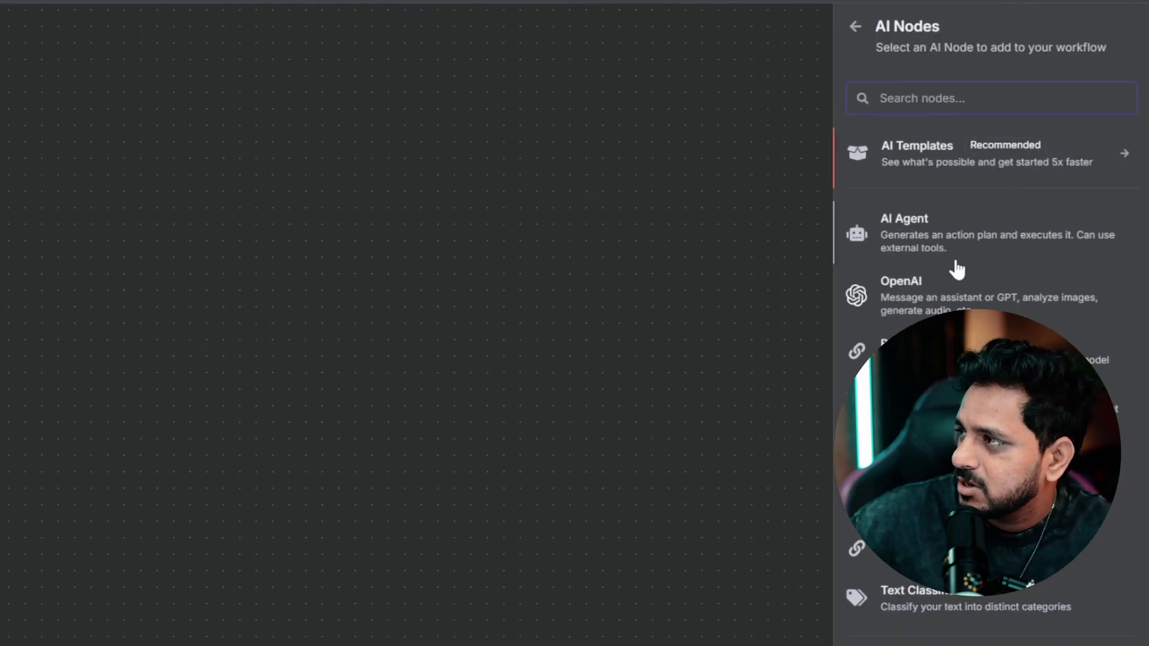
left_click(895, 238)
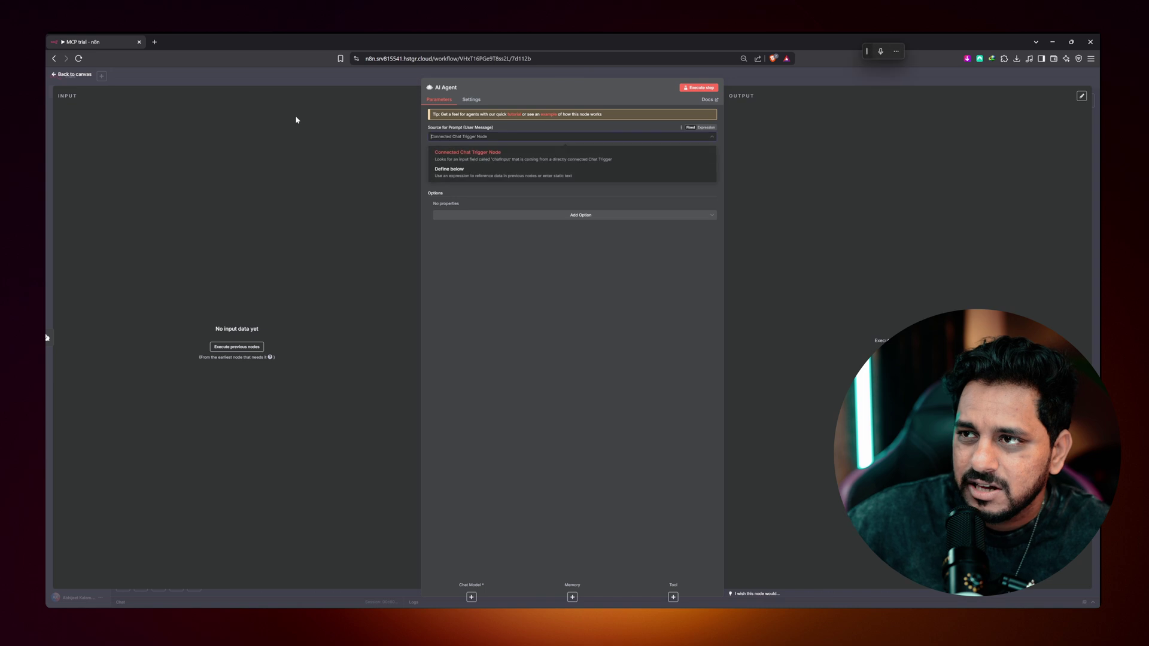
left_click(76, 75)
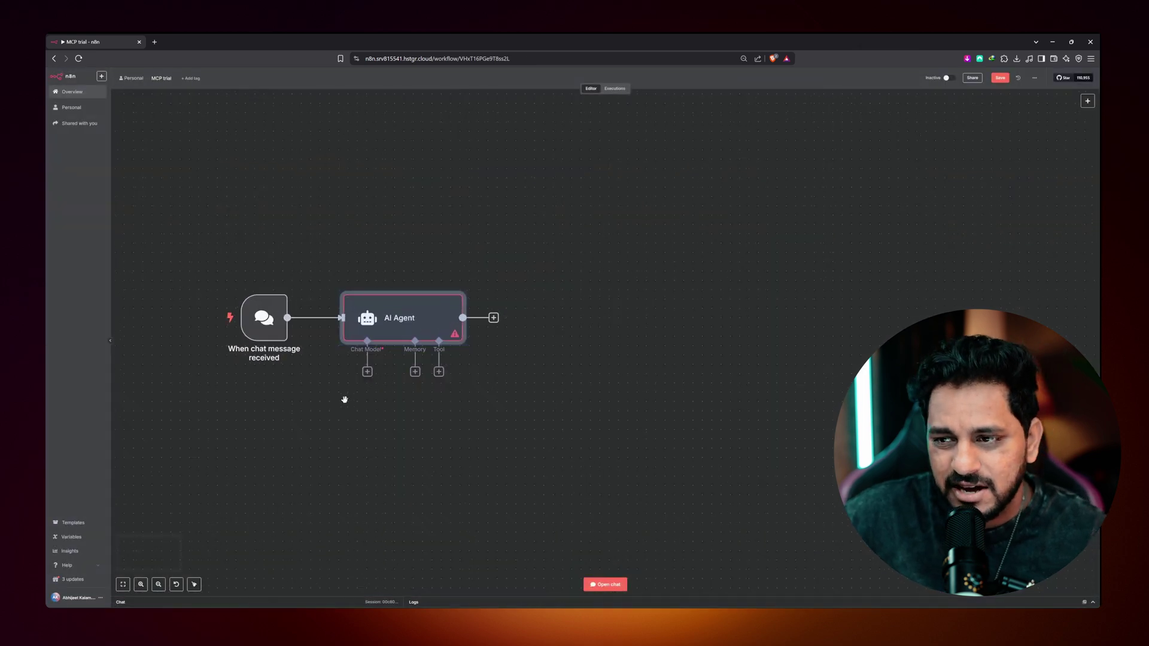
scroll(345, 400, "up", 5)
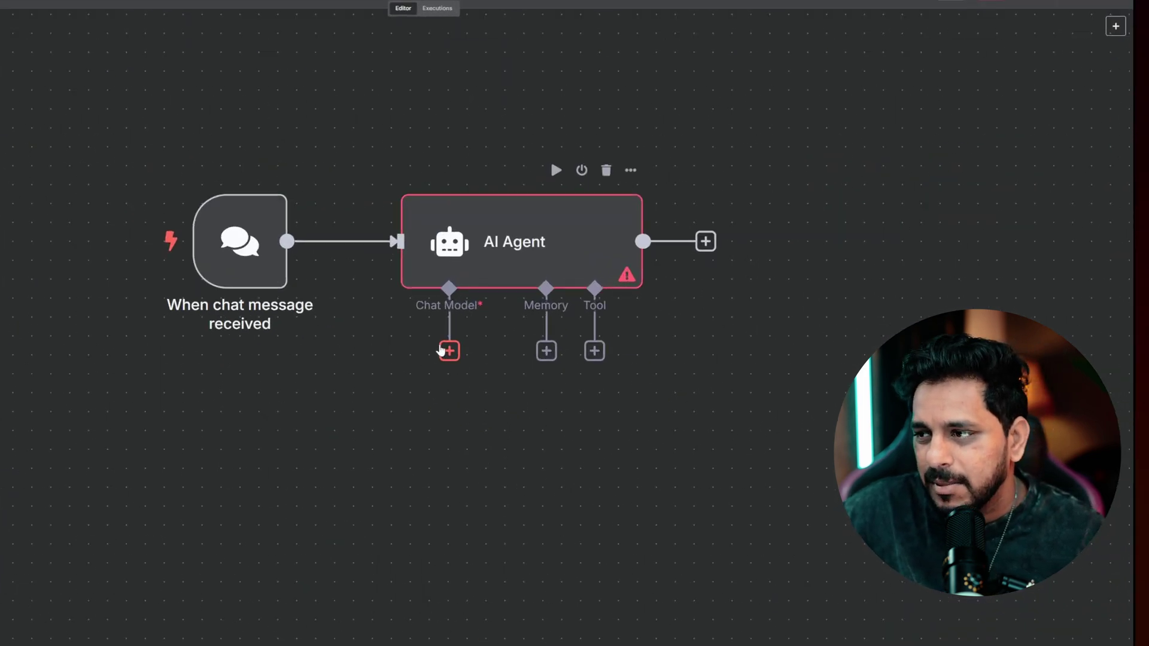
- Attach an OpenAI Chat Model (gpt-4o-mini) to the AI Agent, placed below it
left_click(376, 360)
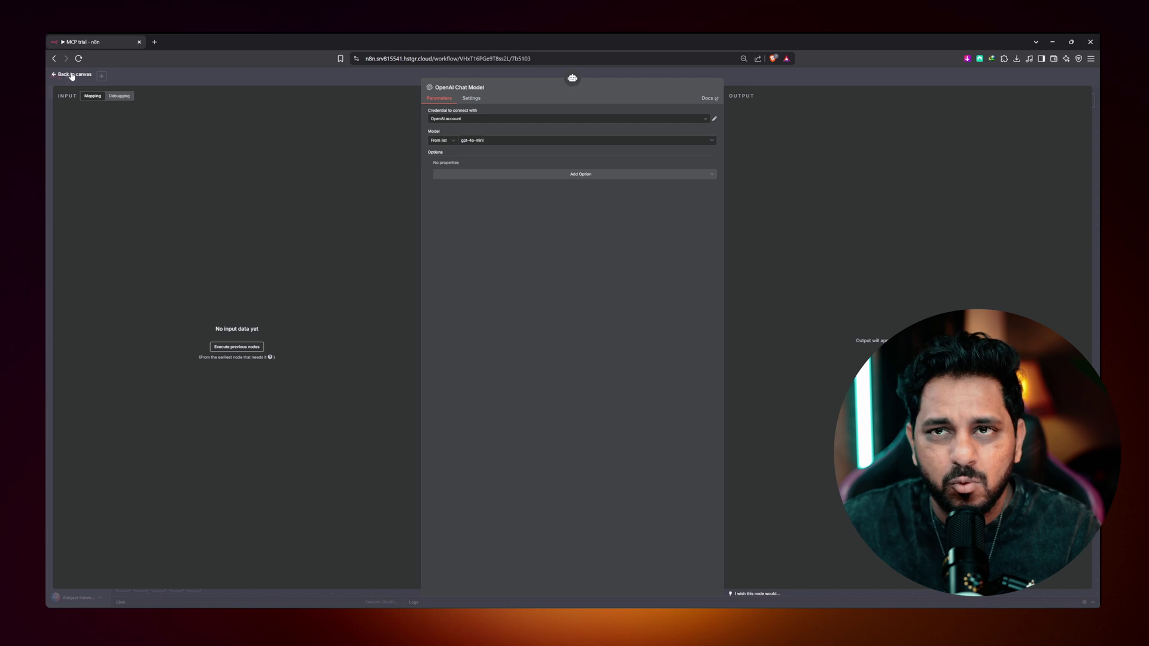
left_click(71, 75)
left_click_drag(629, 411, 503, 435)
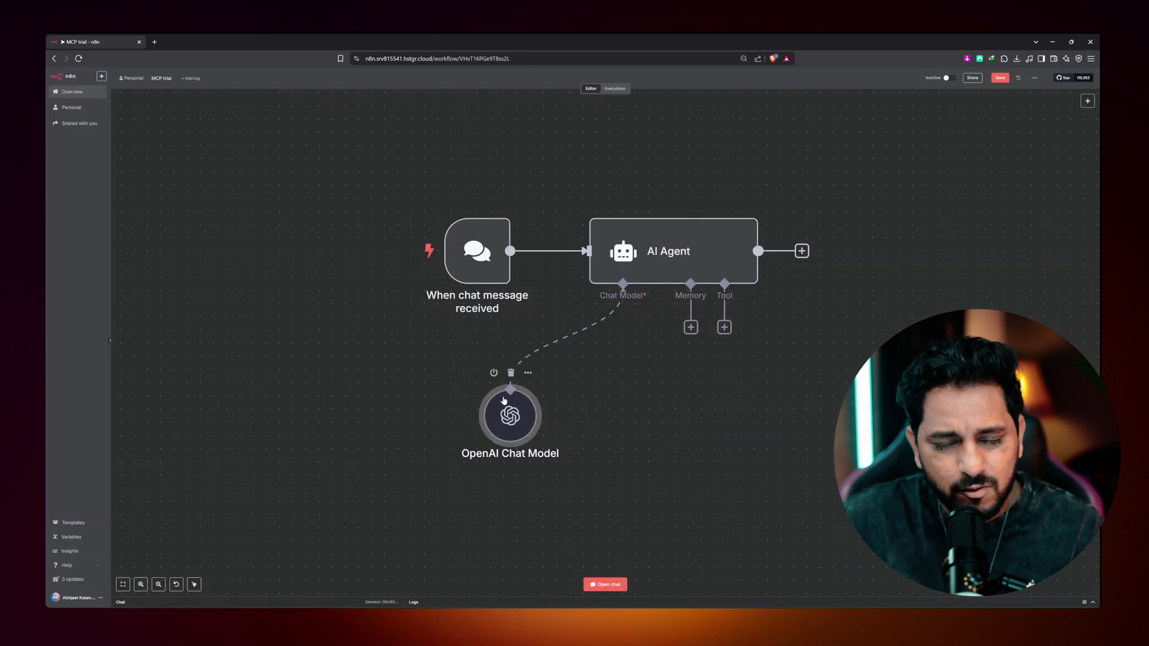
- Add a Simple Memory to the agent's memory input and position it under the agent
left_click(690, 328)
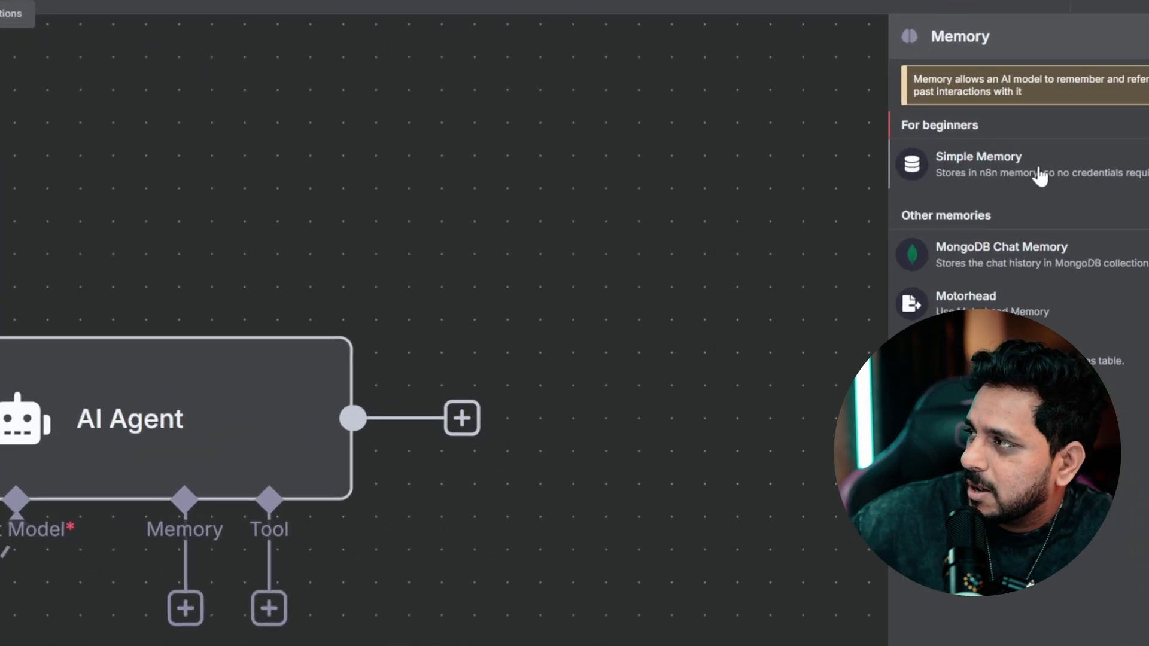
left_click(1038, 148)
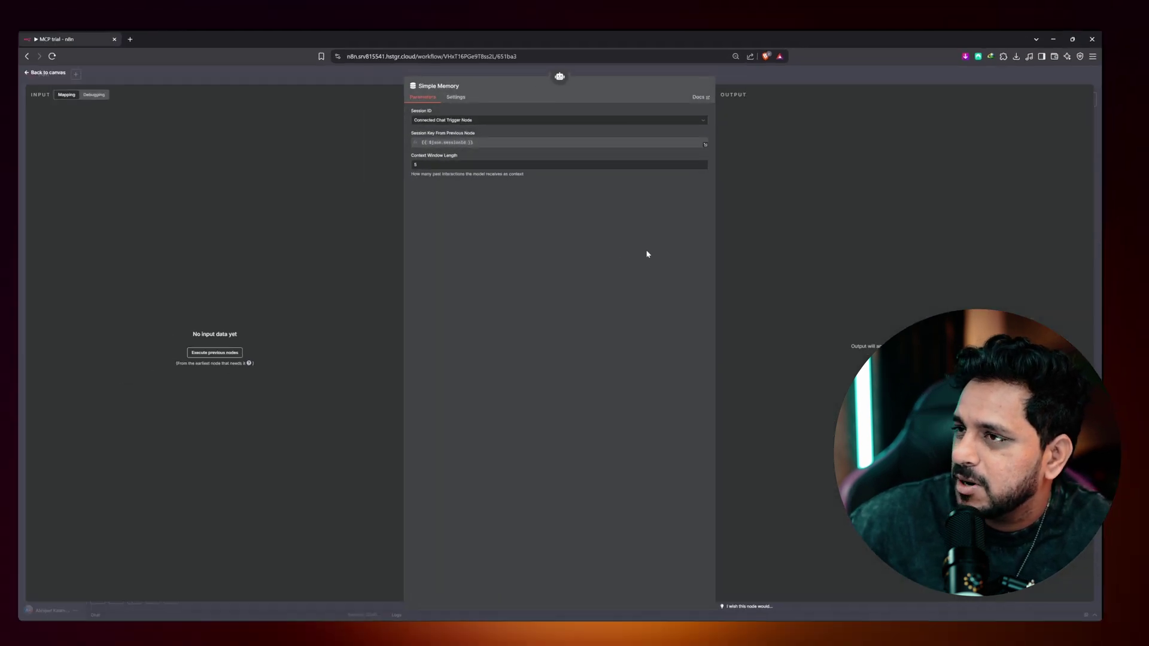
left_click(72, 75)
left_click_drag(685, 412, 614, 437)
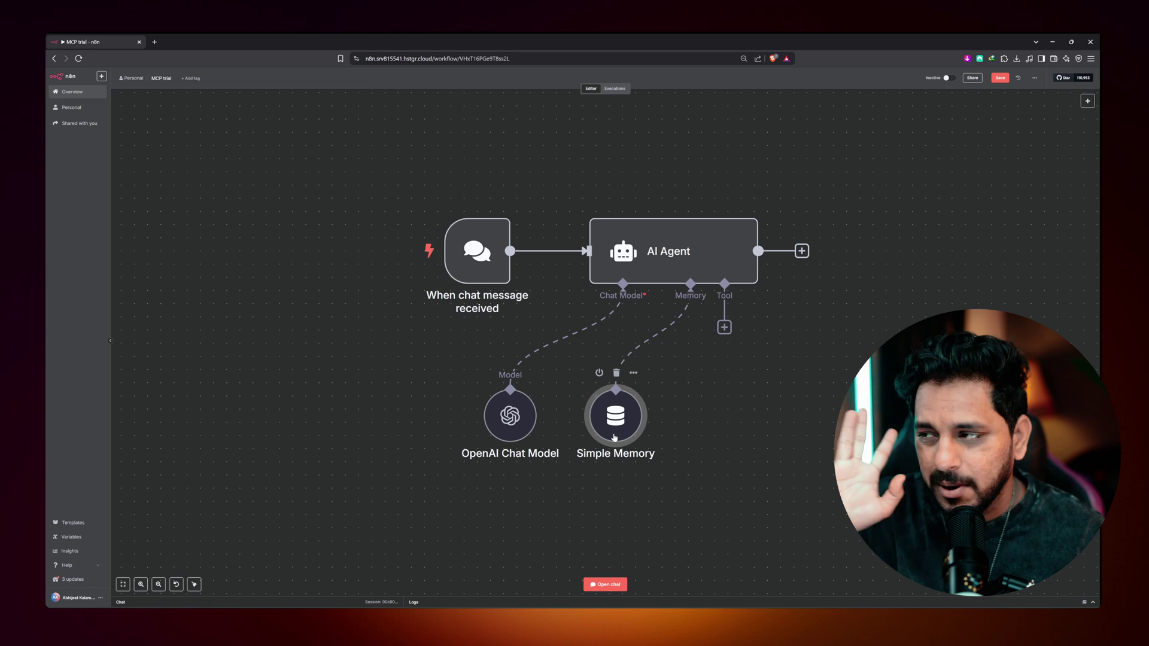
mouse_move(638, 358)
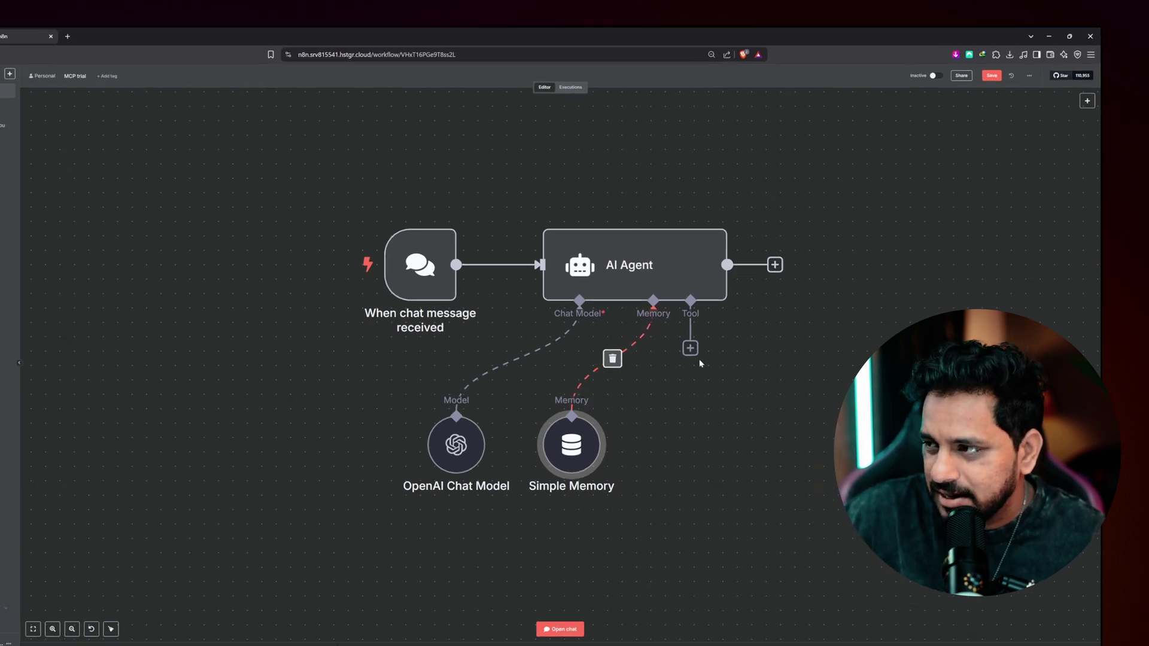
- Attach an MCP Client Tool to the AI Agent's tool input and line it up
left_click(724, 327)
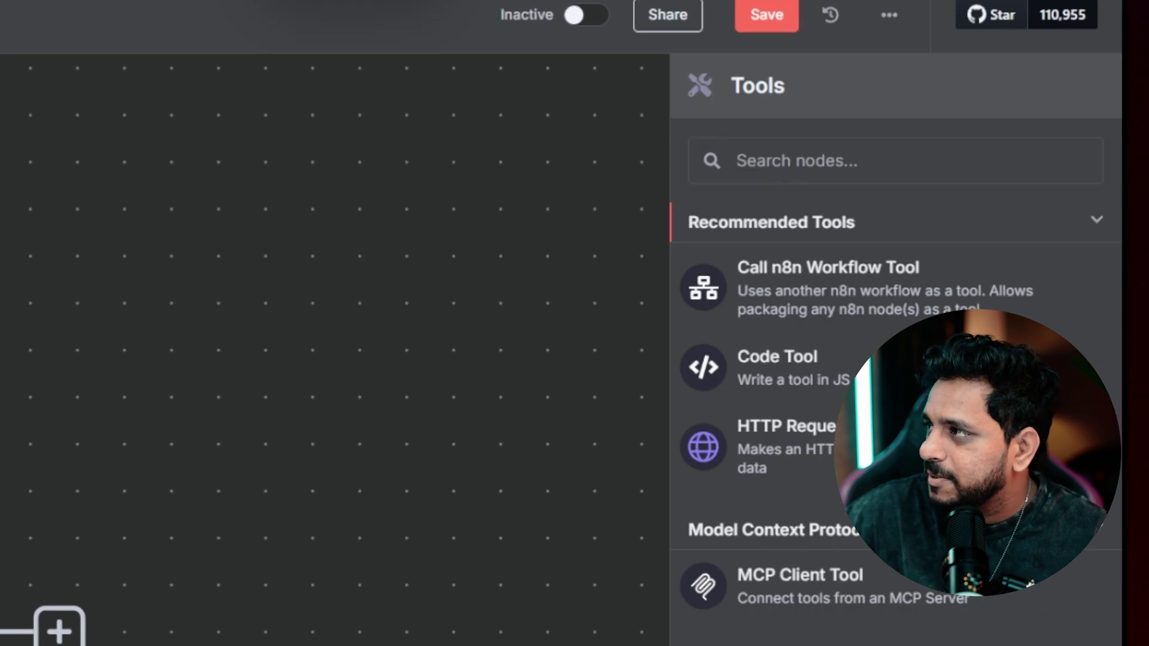
type("mcp")
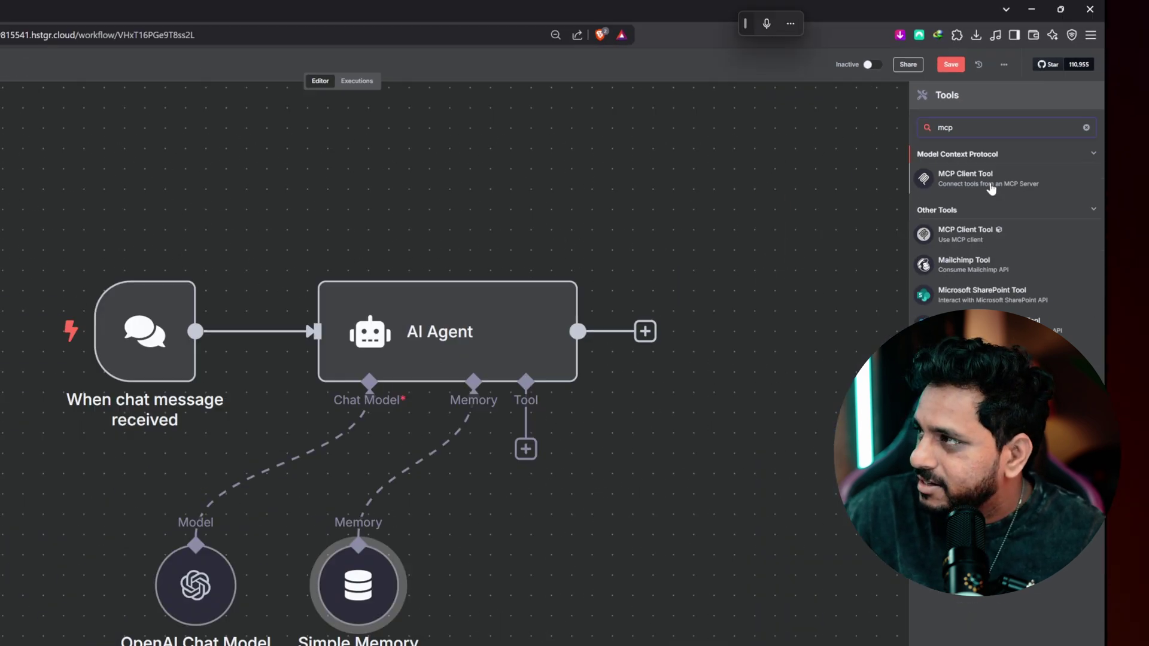
left_click(860, 293)
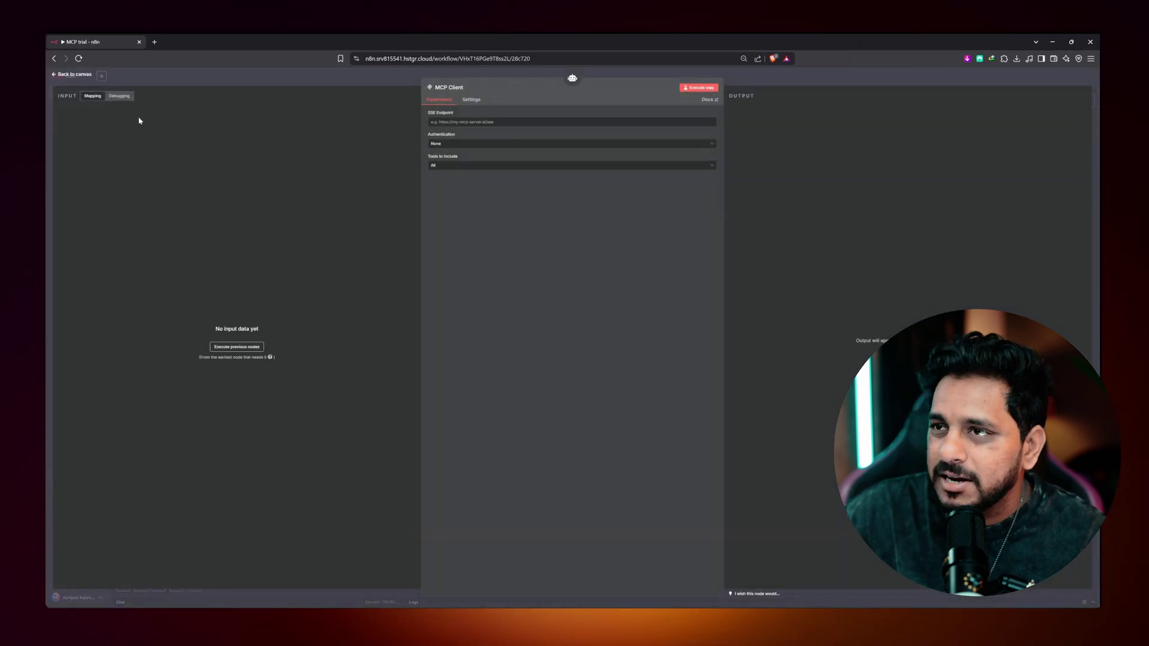
left_click(82, 78)
left_click_drag(734, 419, 736, 439)
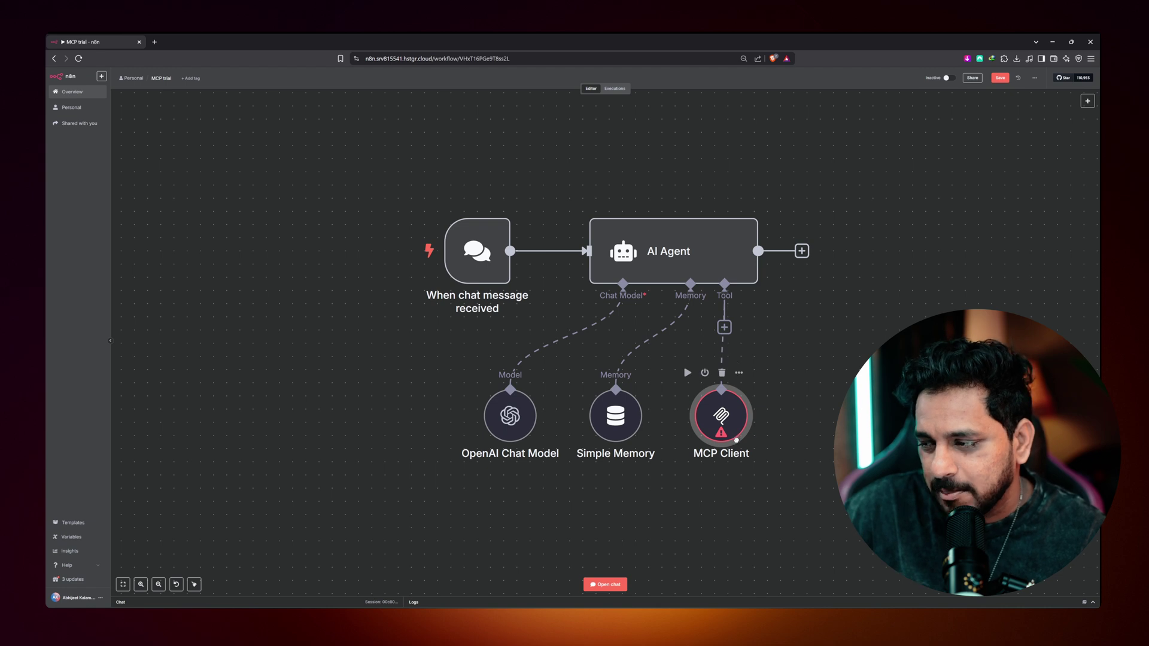
scroll(722, 435, "down", 5)
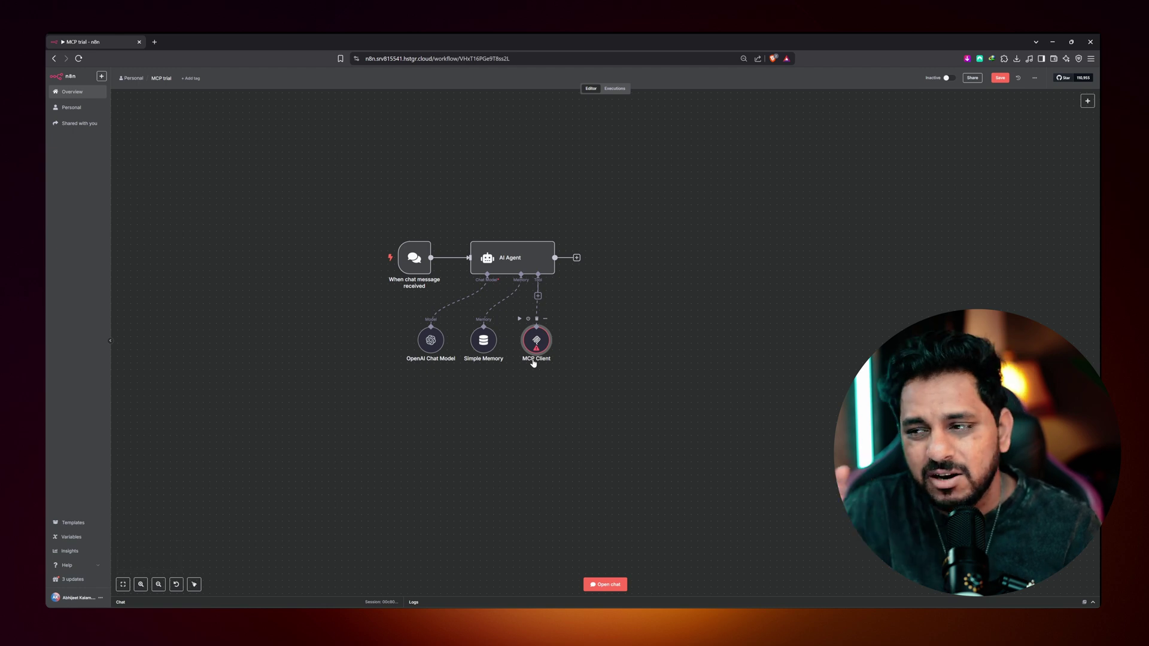
- Rename the MCP Client node to 'GMail MCP'
double_click(534, 361)
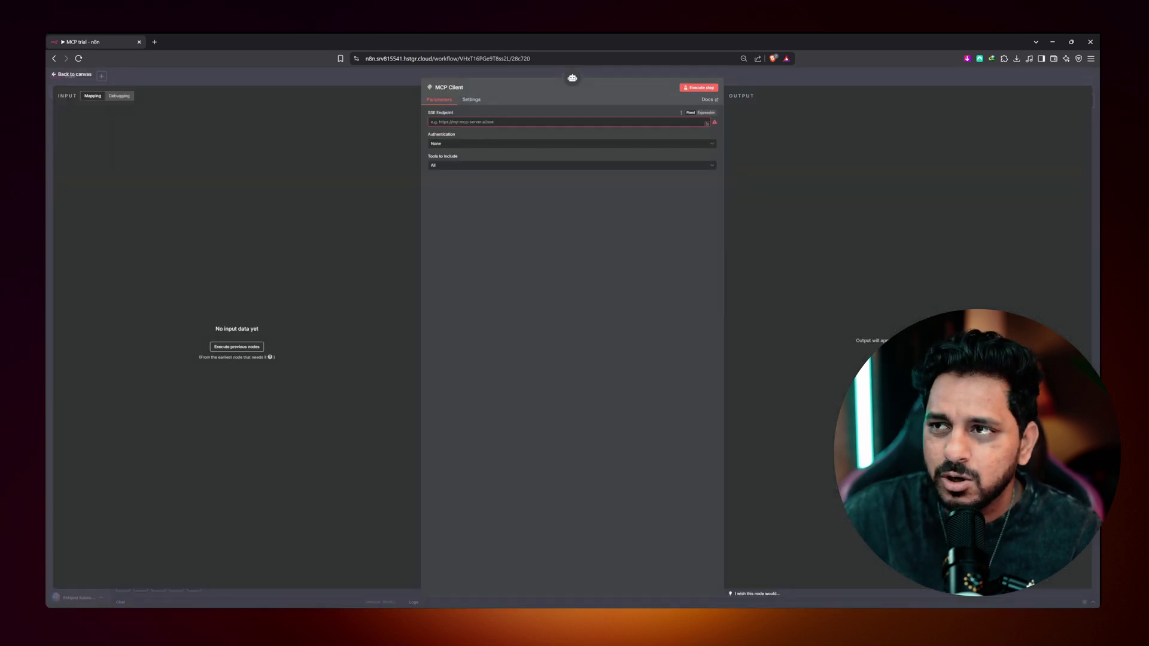
left_click(460, 92)
type("Mai")
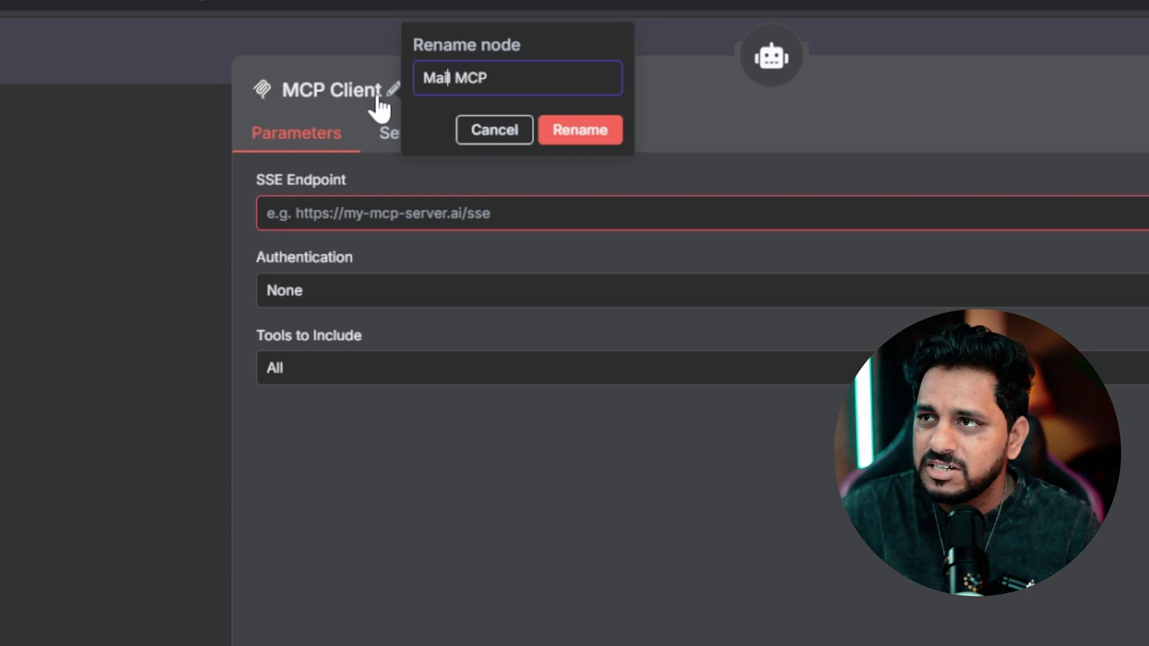
type("l MCP")
key("Home")
type("G")
key("Return")
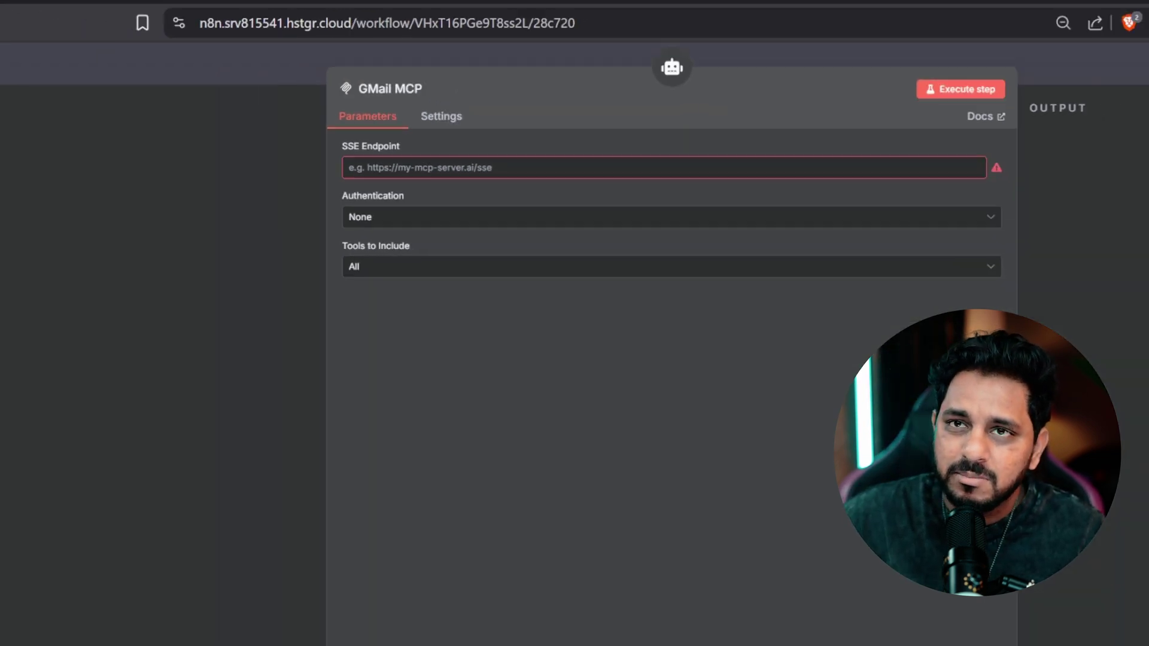
key("Escape")
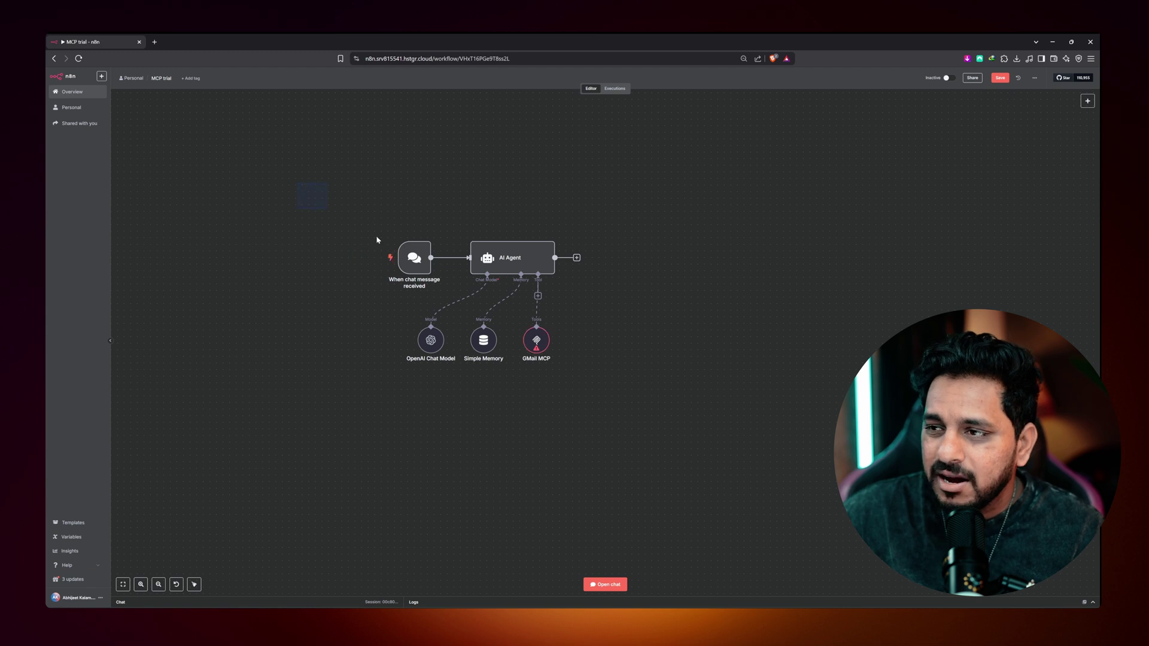
- Append 'Client' to the workflow name, making it 'MCP Client trial', then return to MCP SERVERS 2
left_click_drag(376, 240, 642, 389)
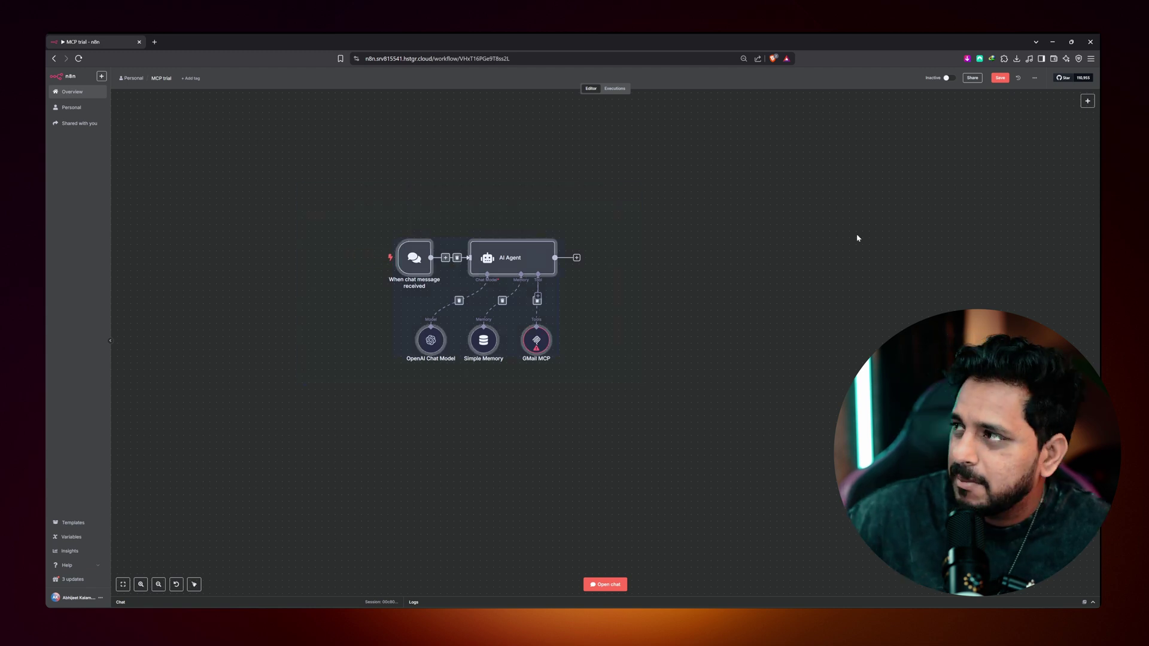
left_click(161, 78)
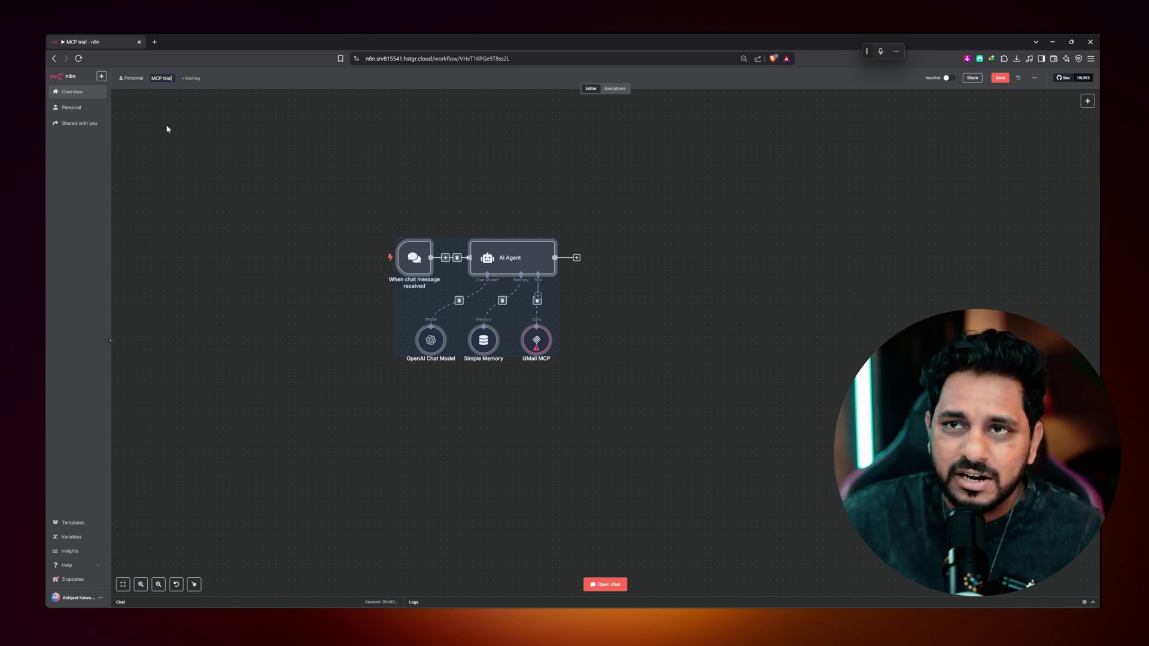
type("Client")
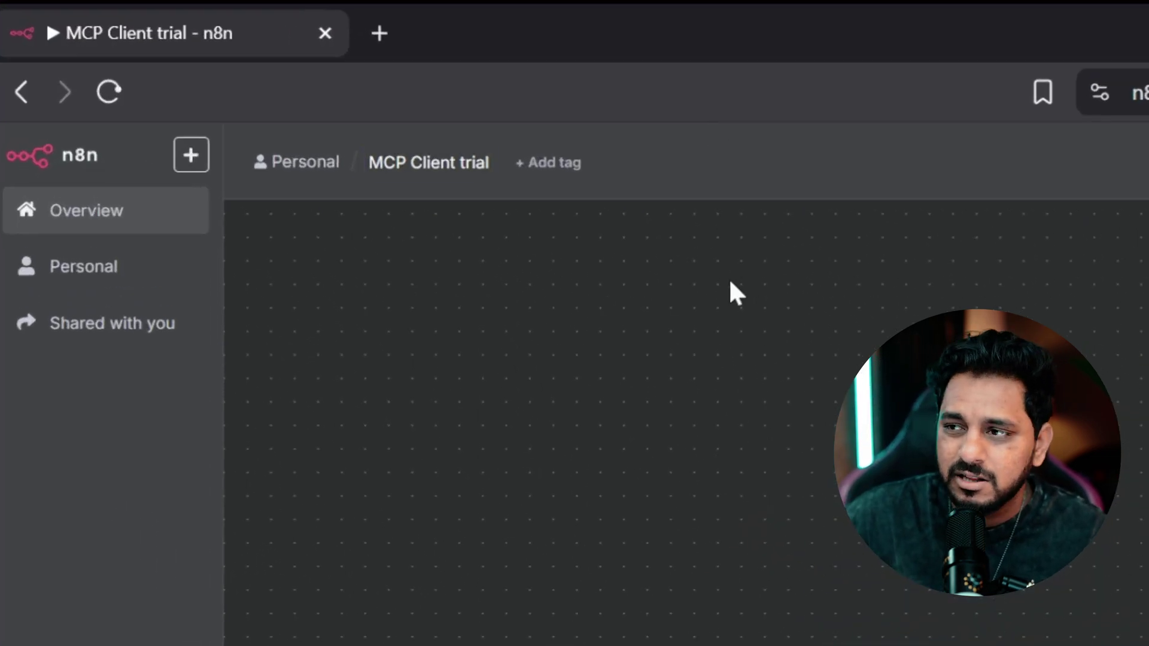
left_click(32, 90)
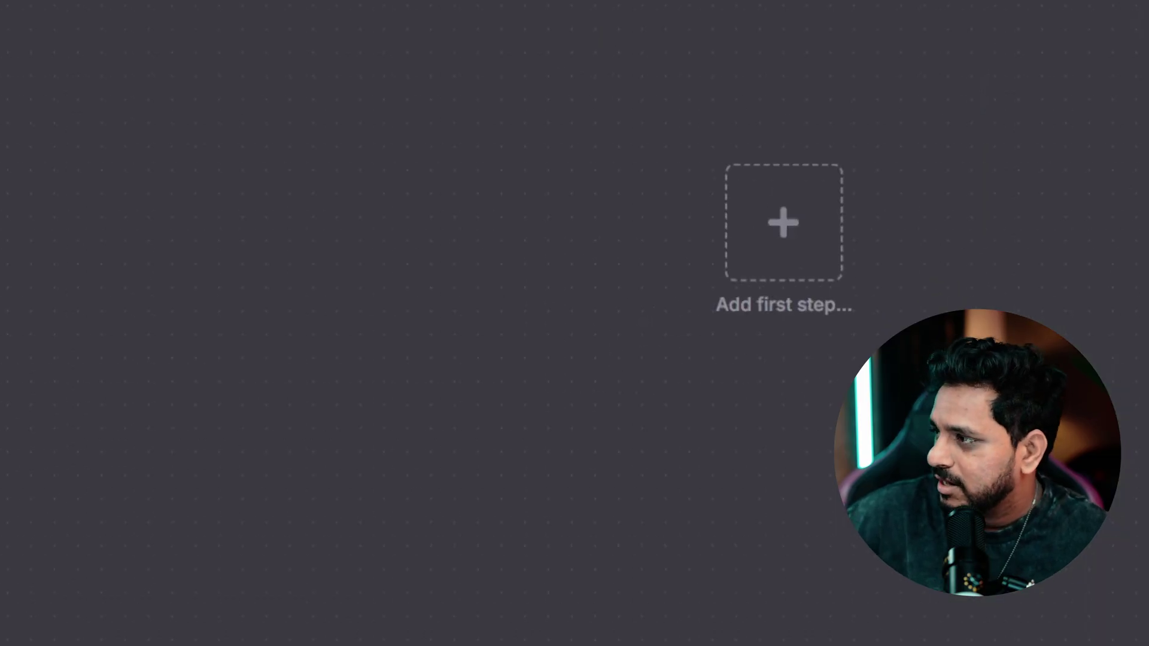
- Add an MCP Server Trigger, found by searching 'mcp', as the first node without authentication
key("Tab")
type("mcp")
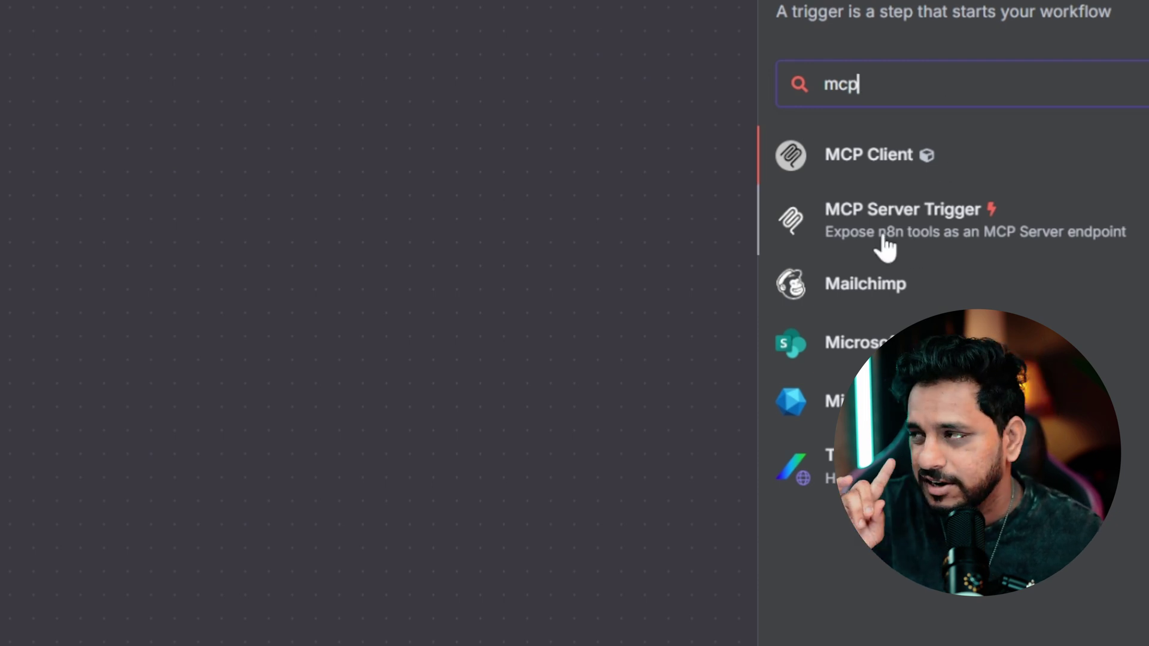
left_click(884, 238)
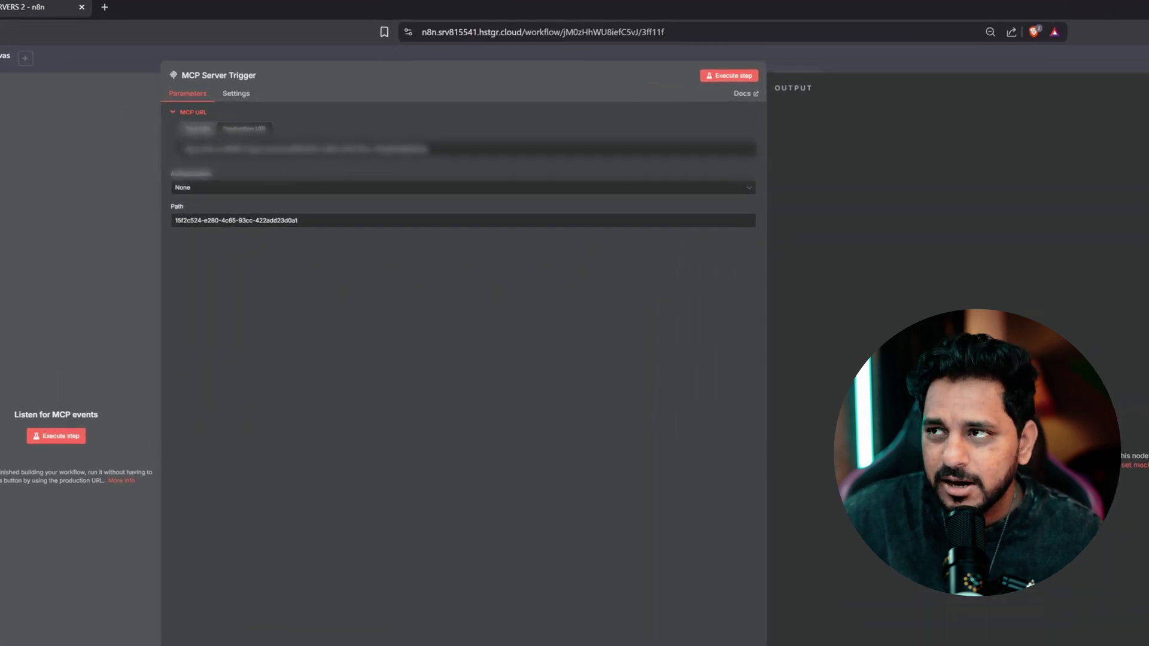
key("Escape")
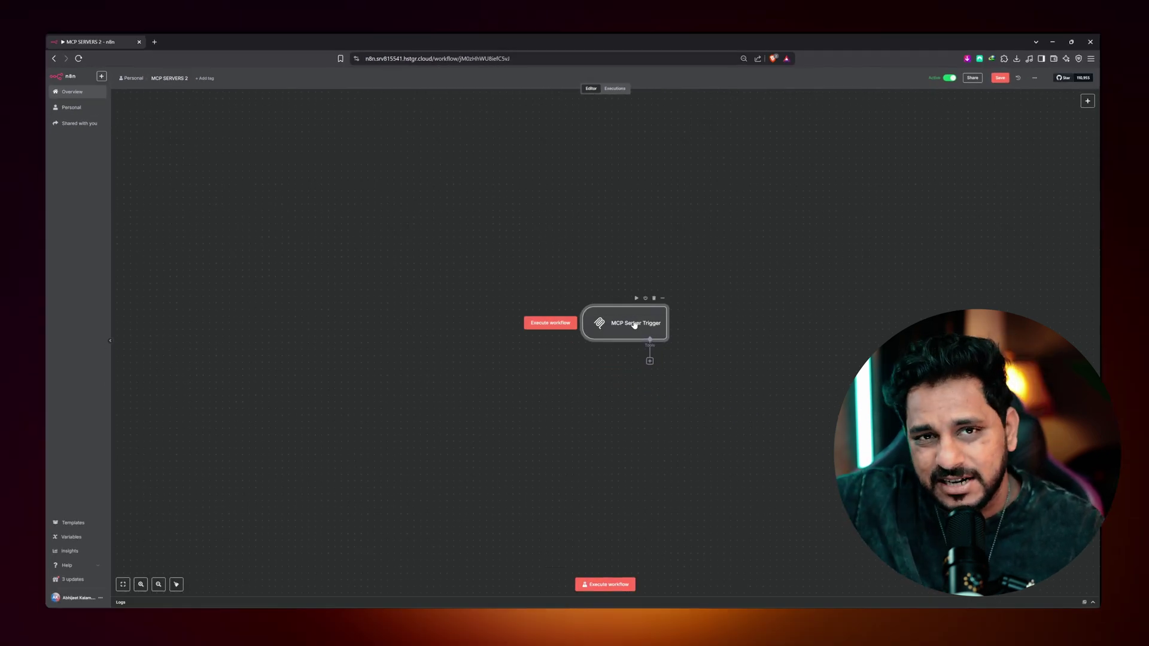
- Attach a Gmail Tool to the MCP Server Trigger using the existing Gmail account credential
left_click(649, 361)
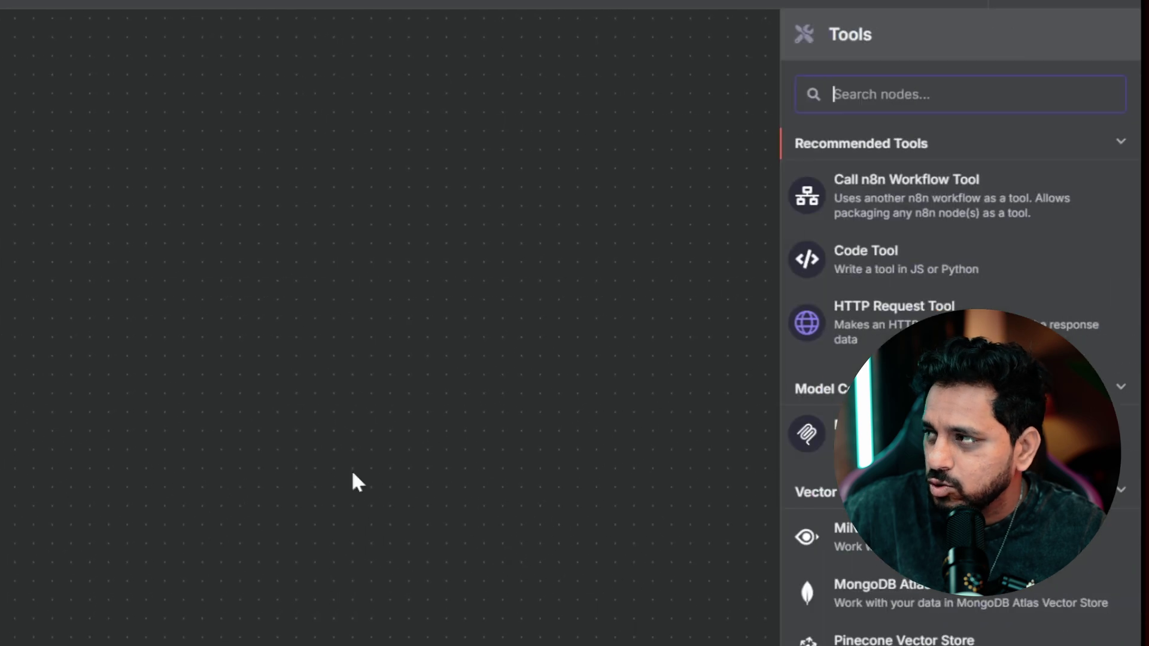
type("gmail")
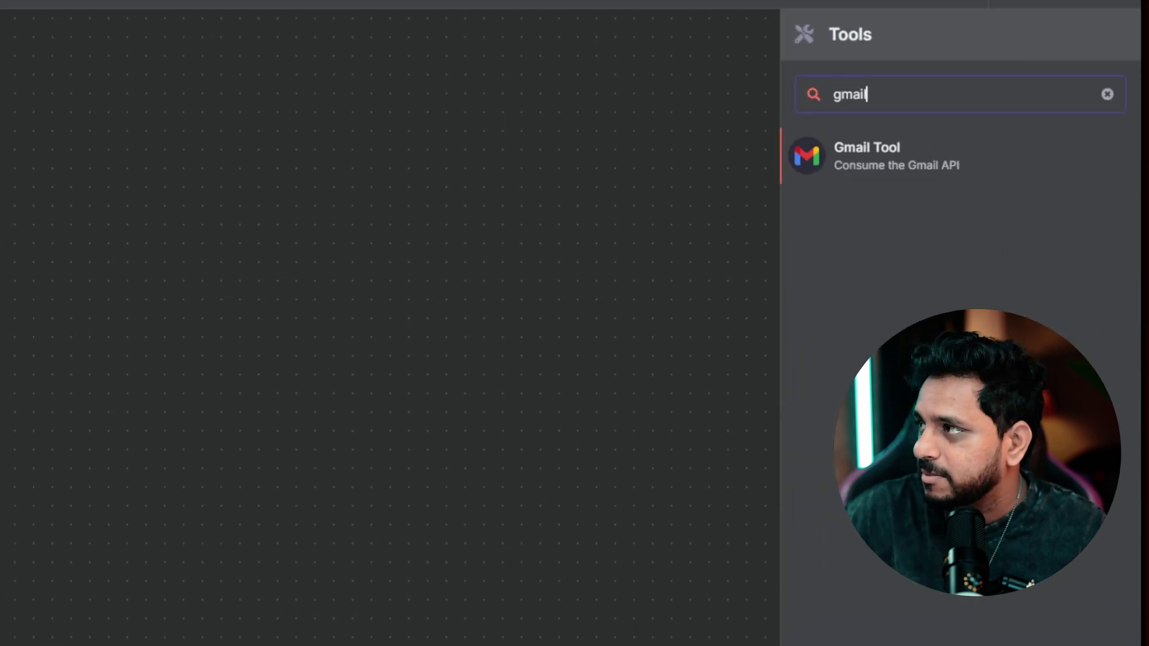
left_click(866, 173)
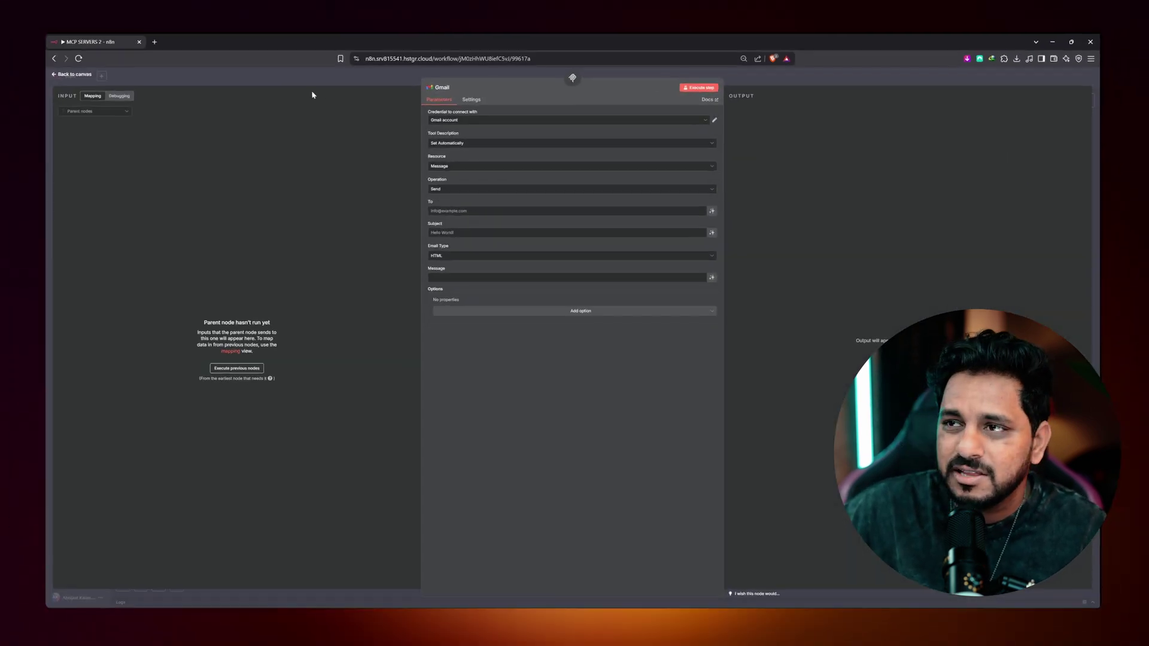
left_click(455, 122)
left_click(377, 136)
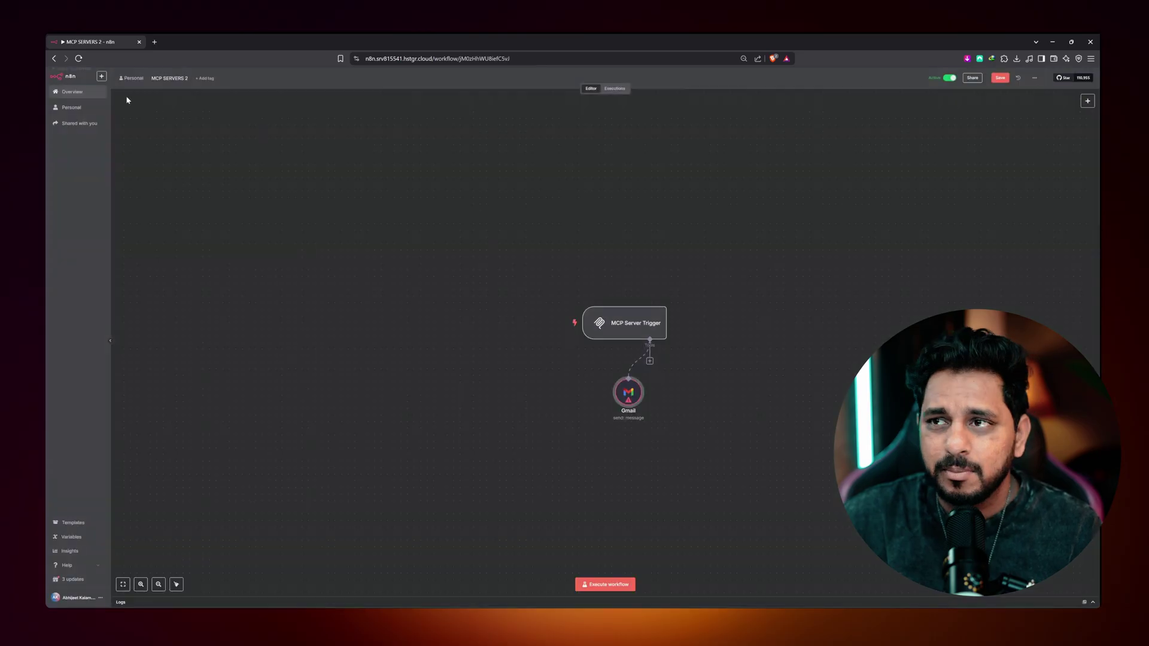
left_click_drag(631, 405, 525, 431)
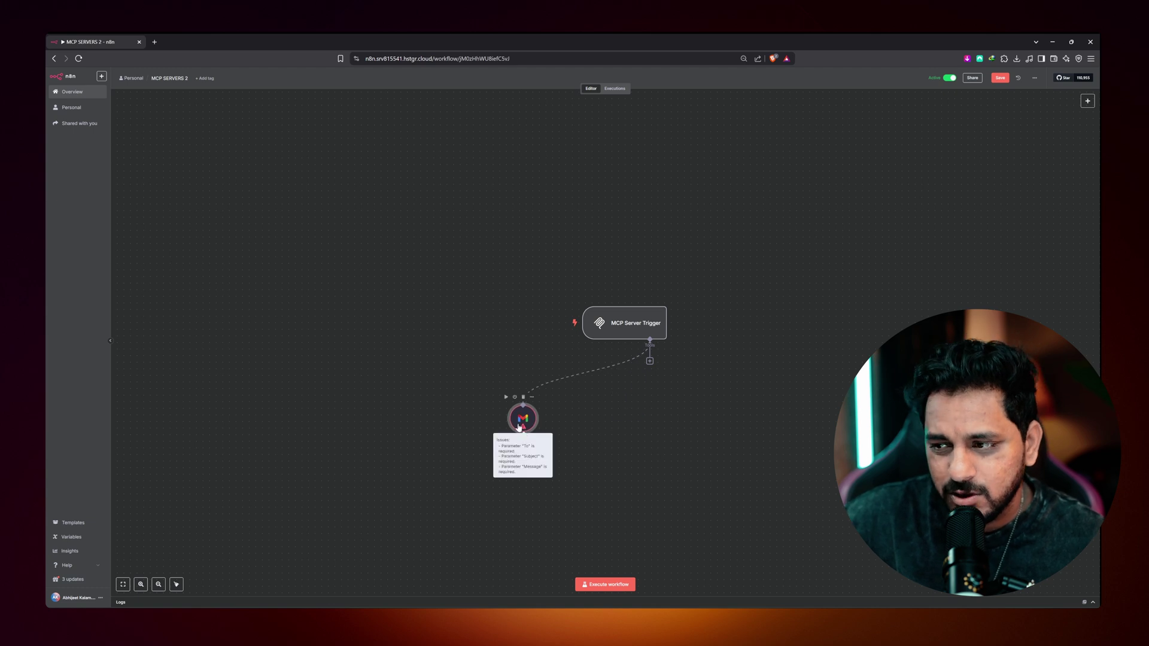
double_click(523, 420)
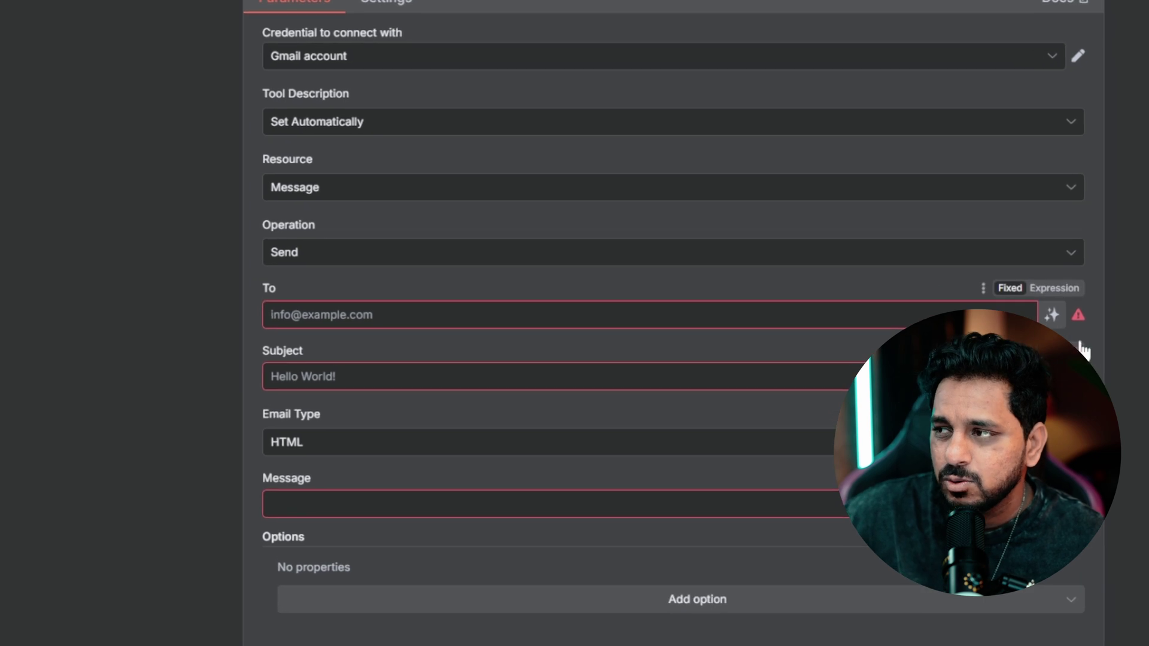
- Make To, Subject and Message model-defined and keep the operation on Send
left_click(1052, 315)
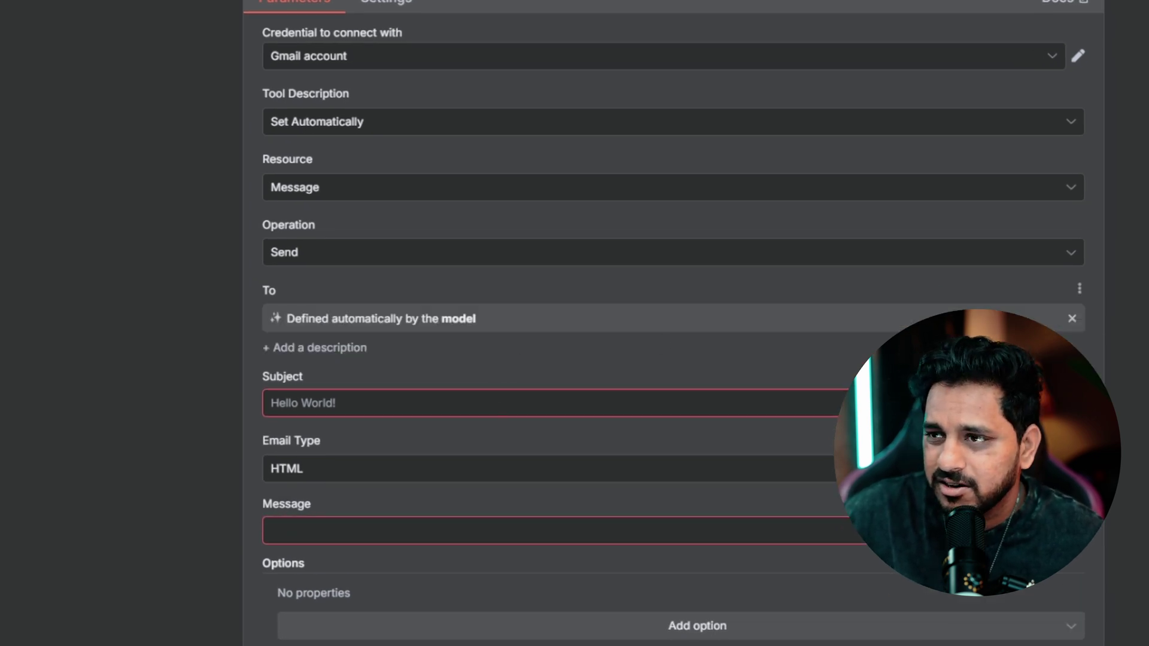
left_click(1051, 402)
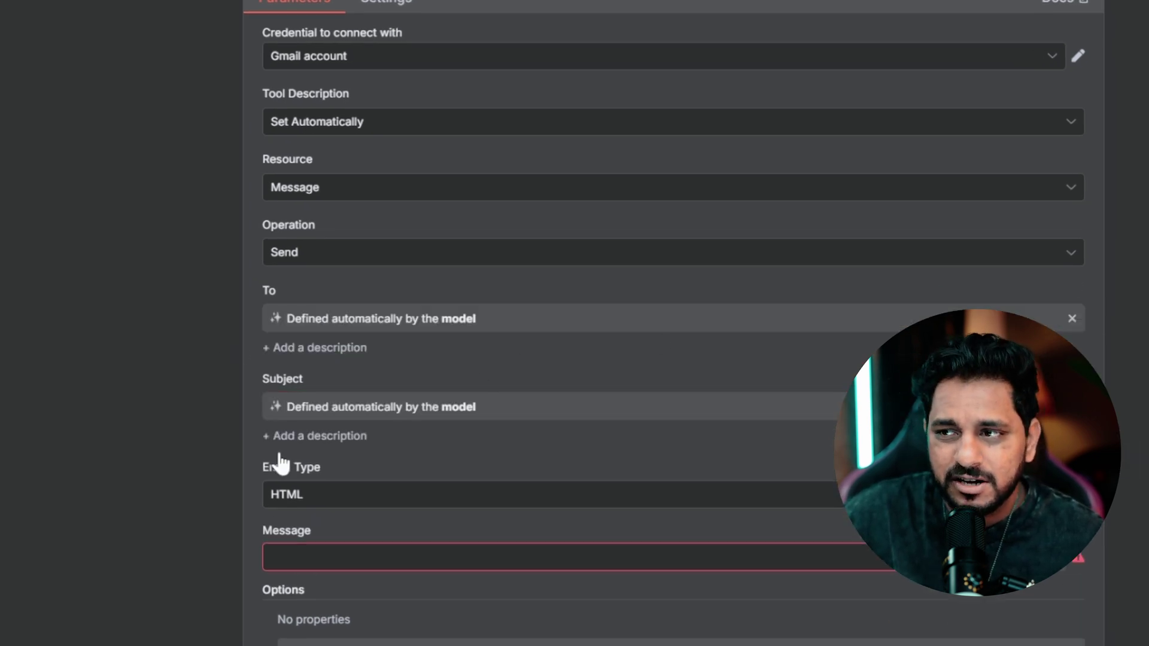
left_click(1056, 559)
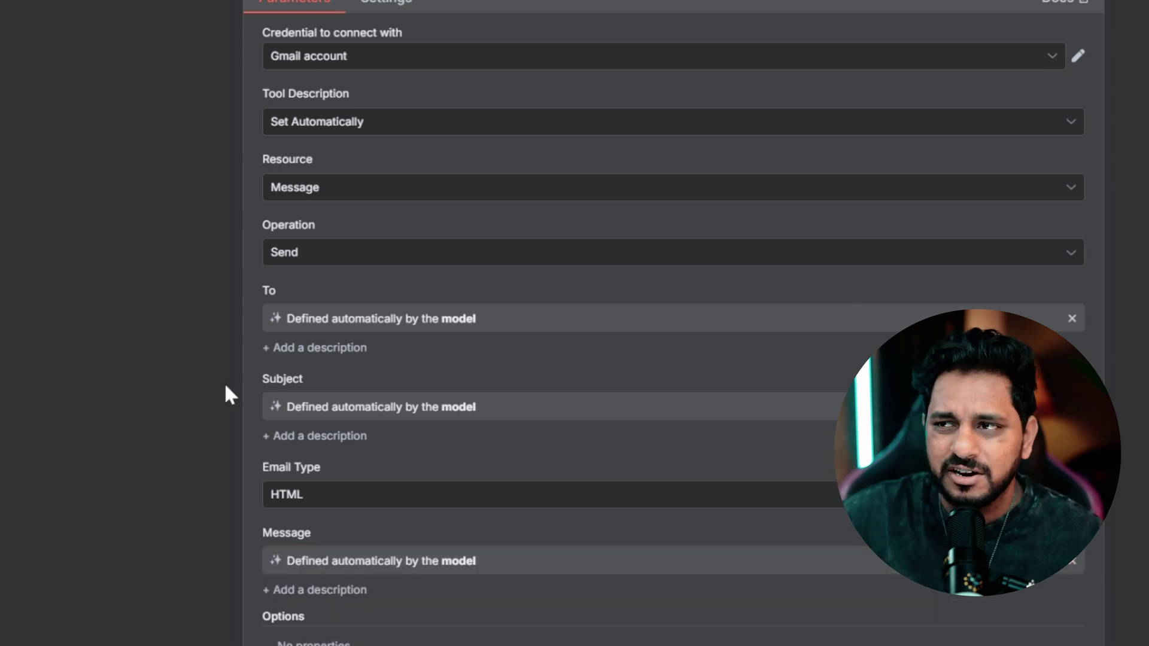
left_click(338, 251)
scroll(410, 351, "down", 2)
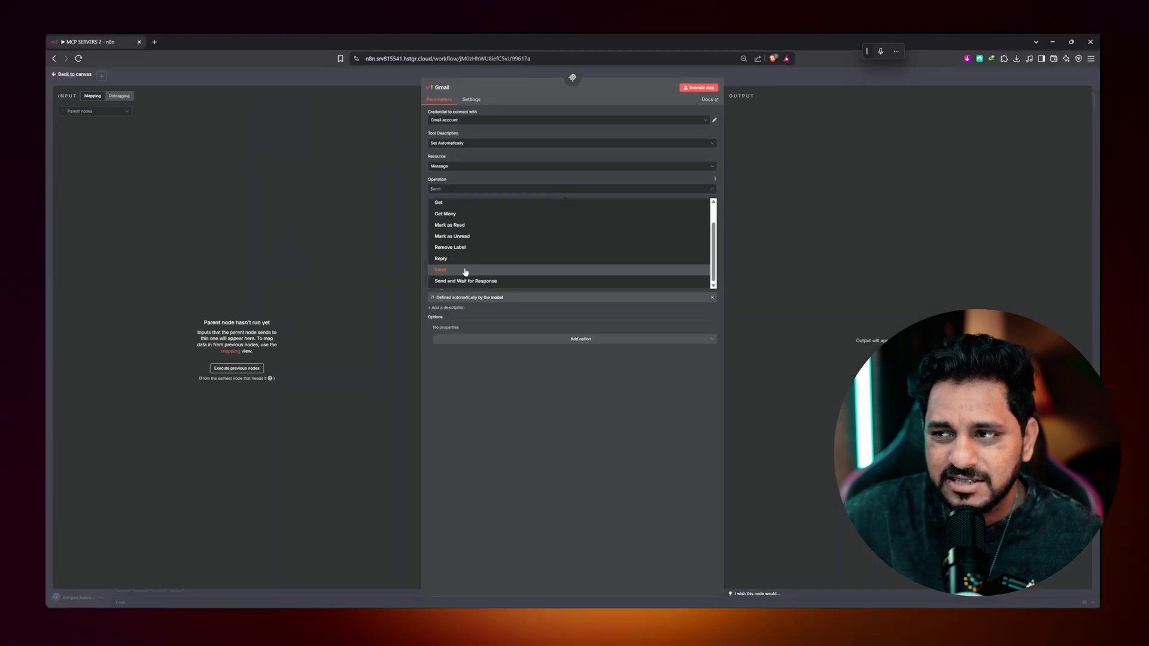
left_click(435, 331)
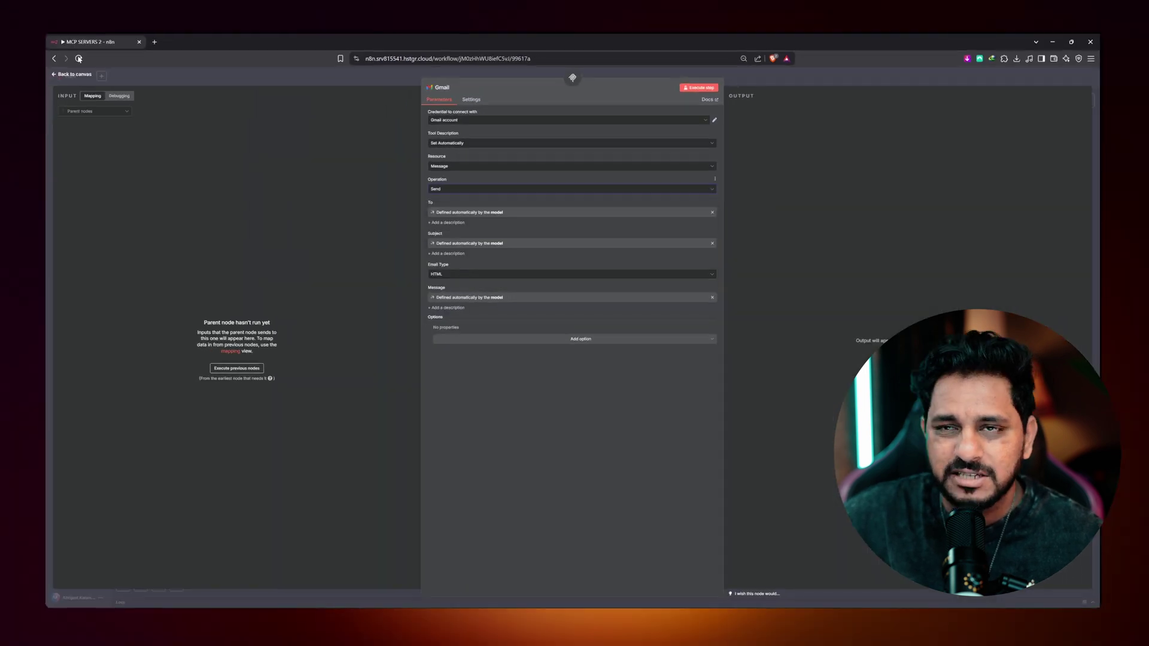
left_click(75, 76)
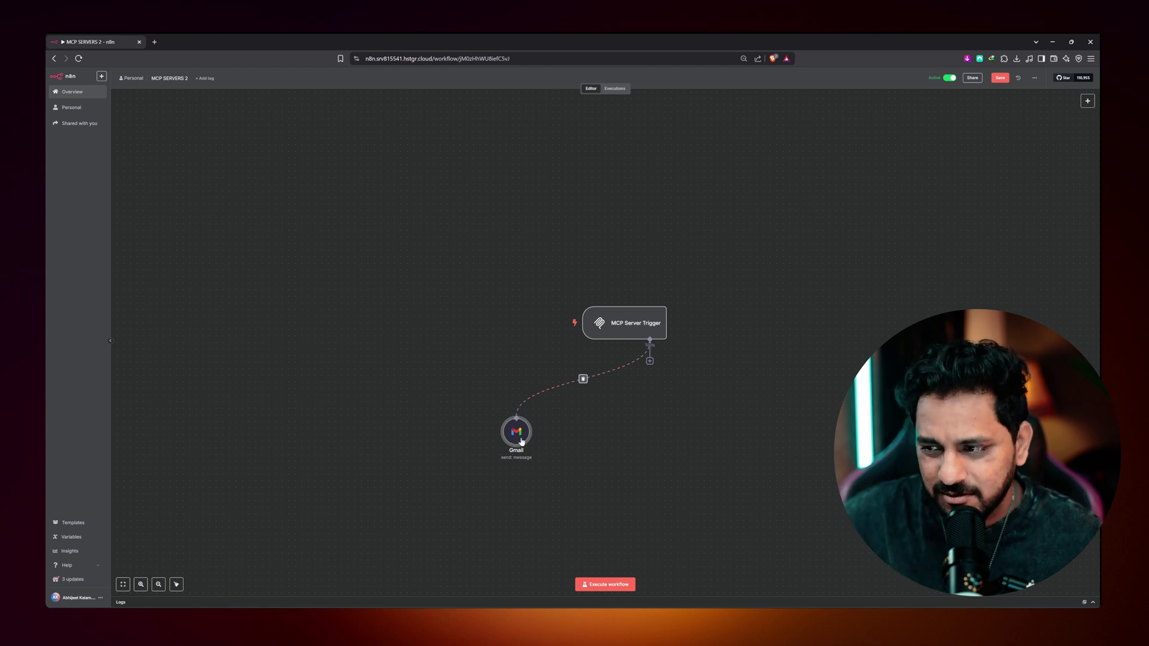
- Add another Gmail Tool to the MCP Server Trigger with model-defined To, Subject and Message
left_click(649, 361)
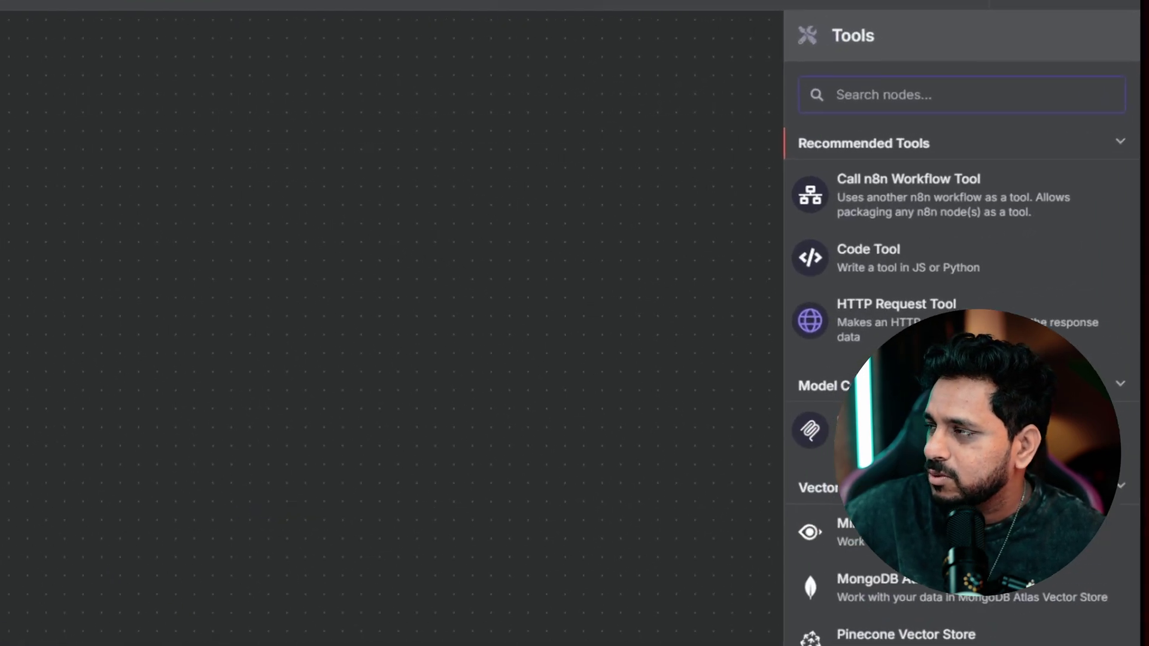
type("gmai")
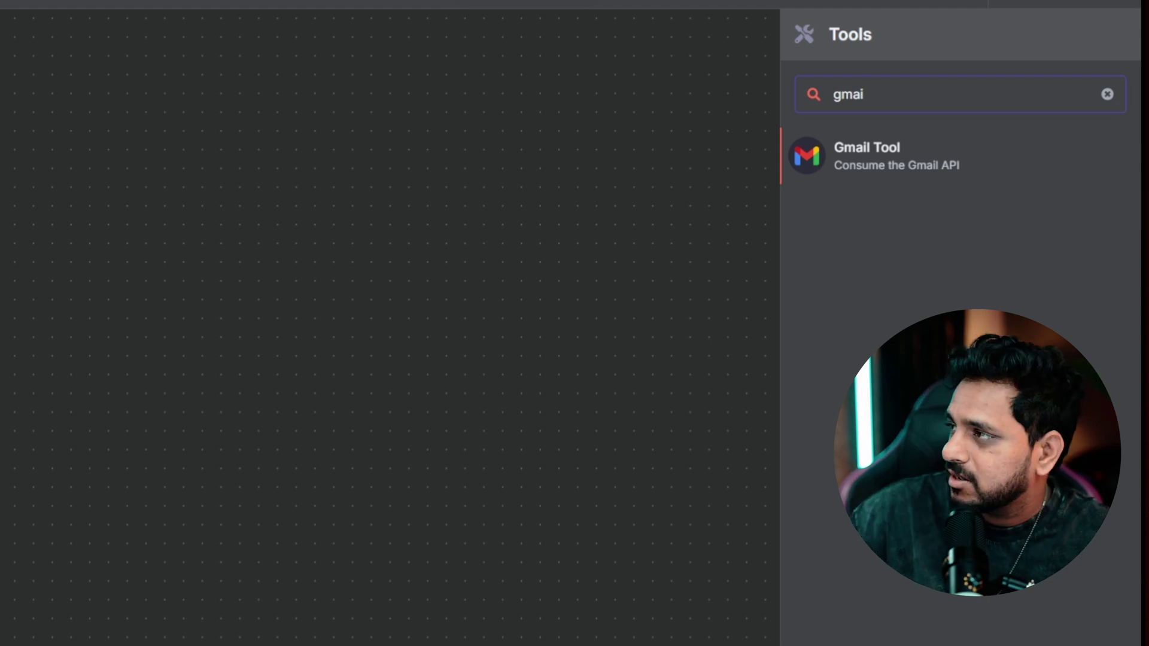
left_click(817, 175)
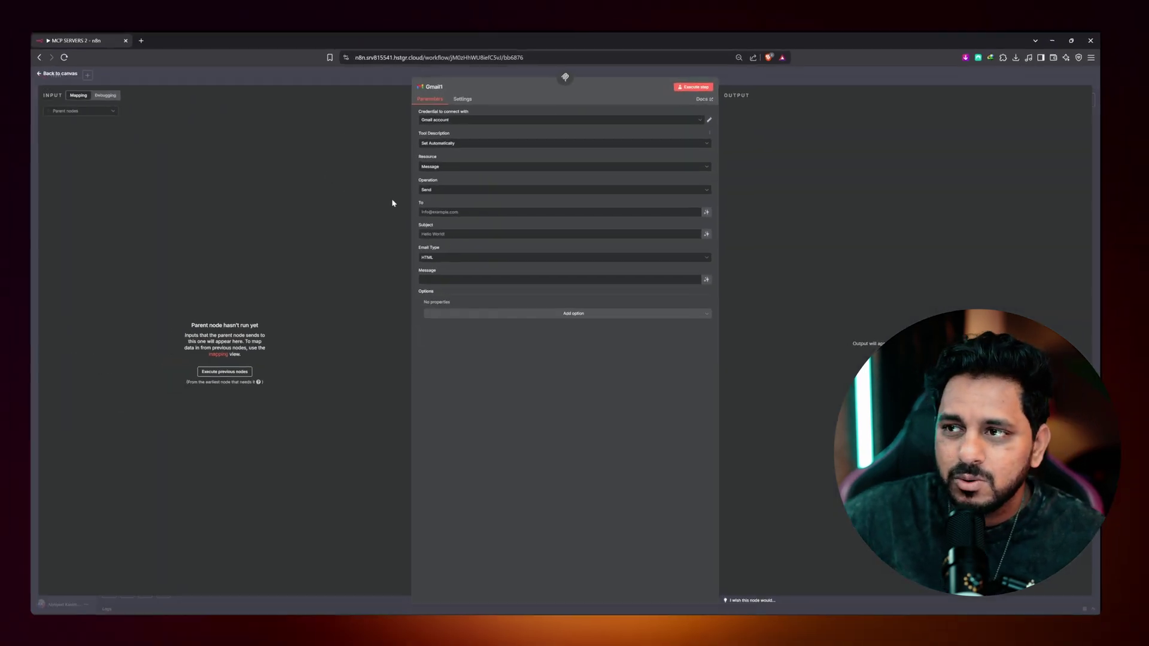
left_click(711, 210)
left_click(712, 243)
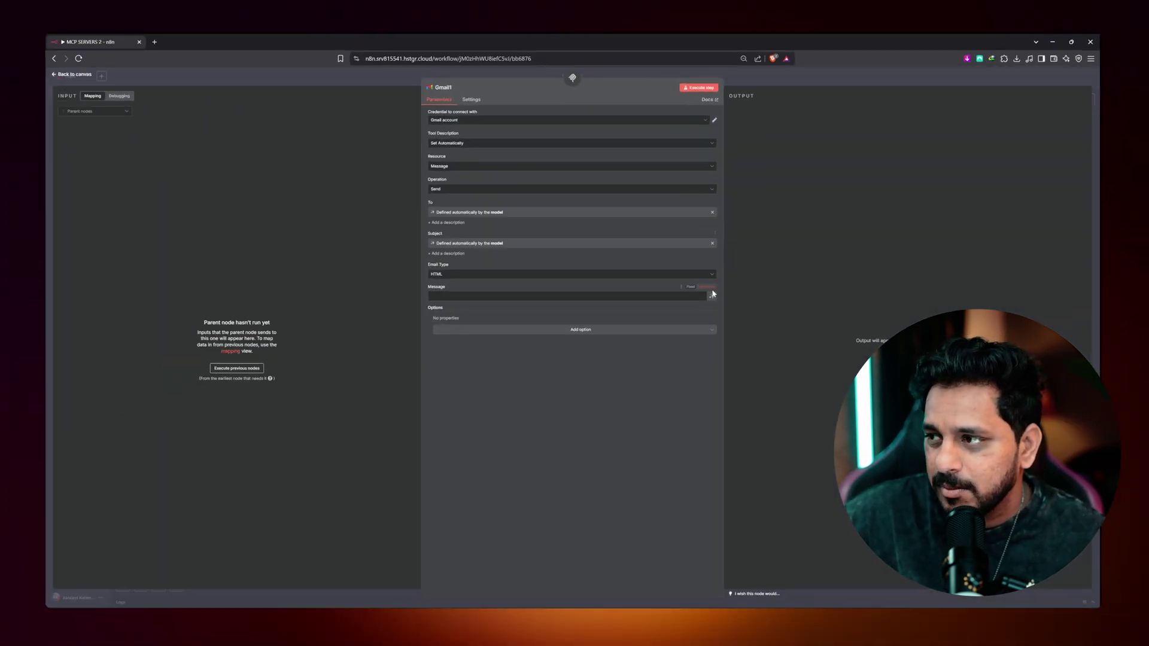
left_click(711, 297)
- Switch its operation to Get Many with a limit of 5
left_click(453, 191)
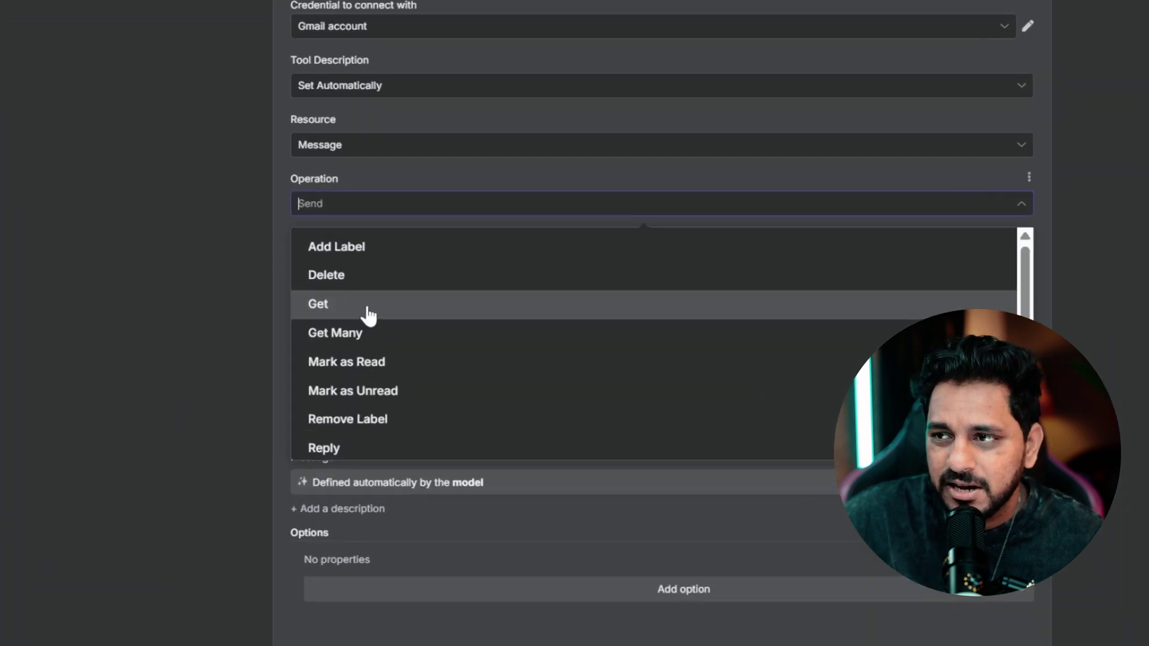
left_click(449, 239)
key("Tab")
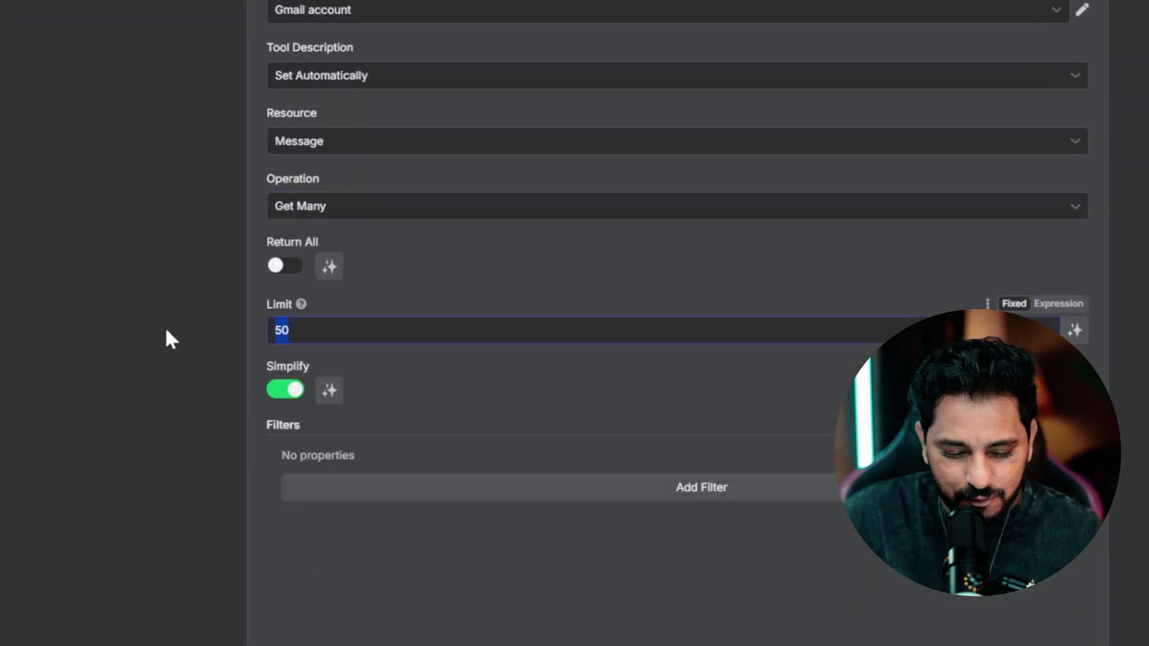
type("5")
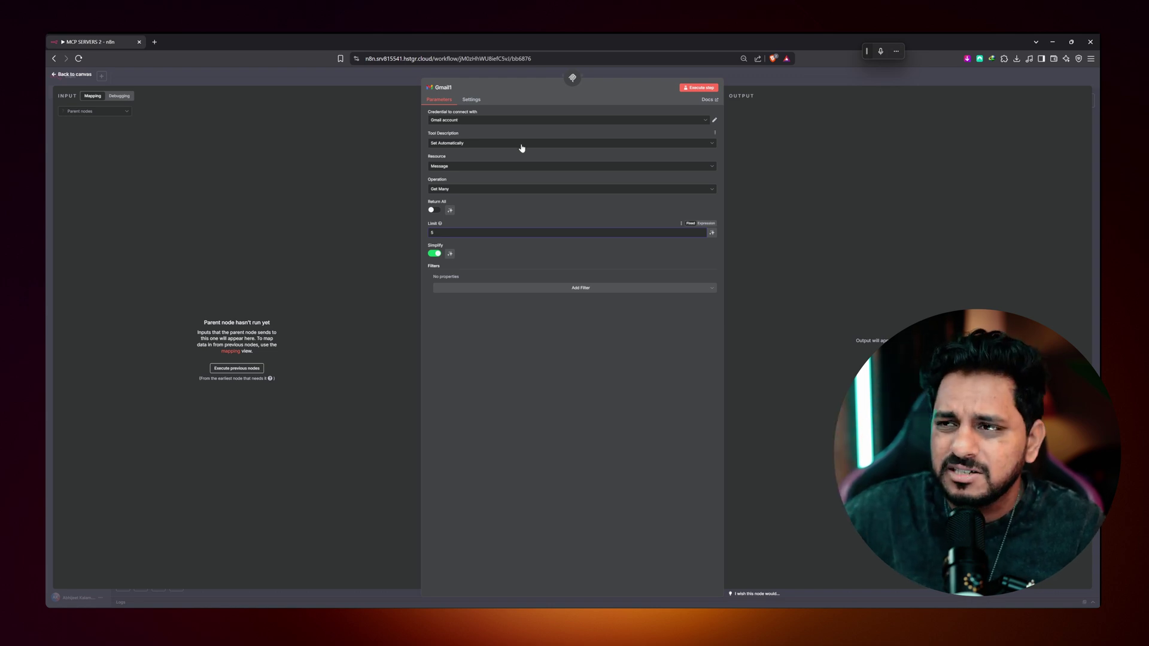
- Rename the first Gmail tool to 'Send Mail'
left_click(75, 75)
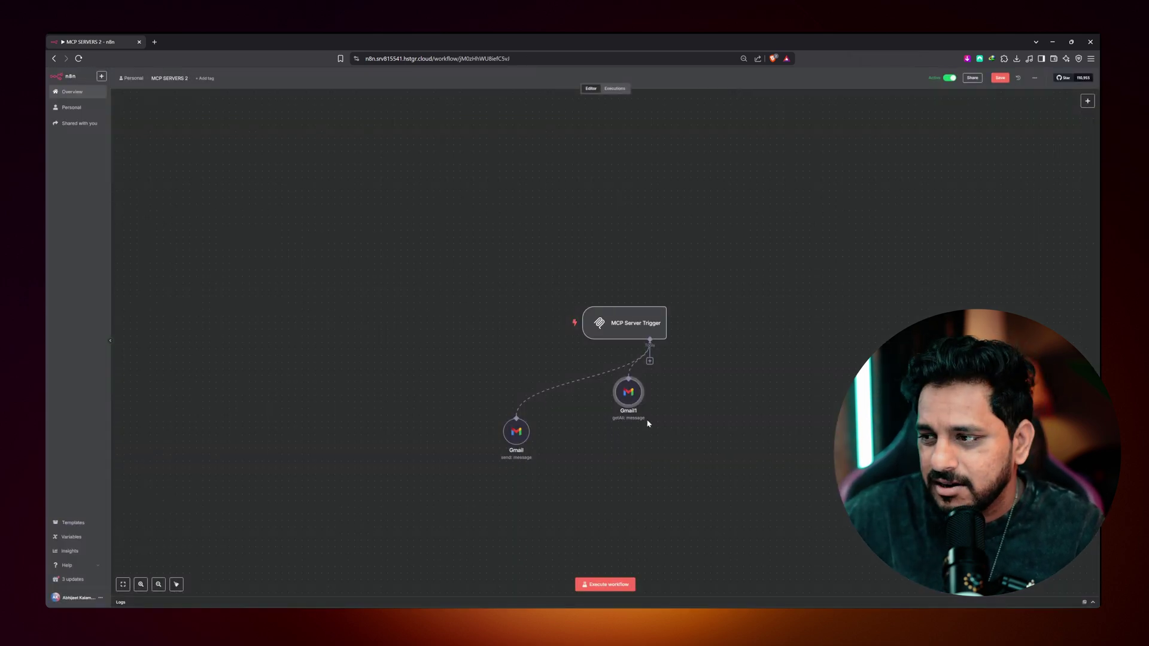
double_click(519, 444)
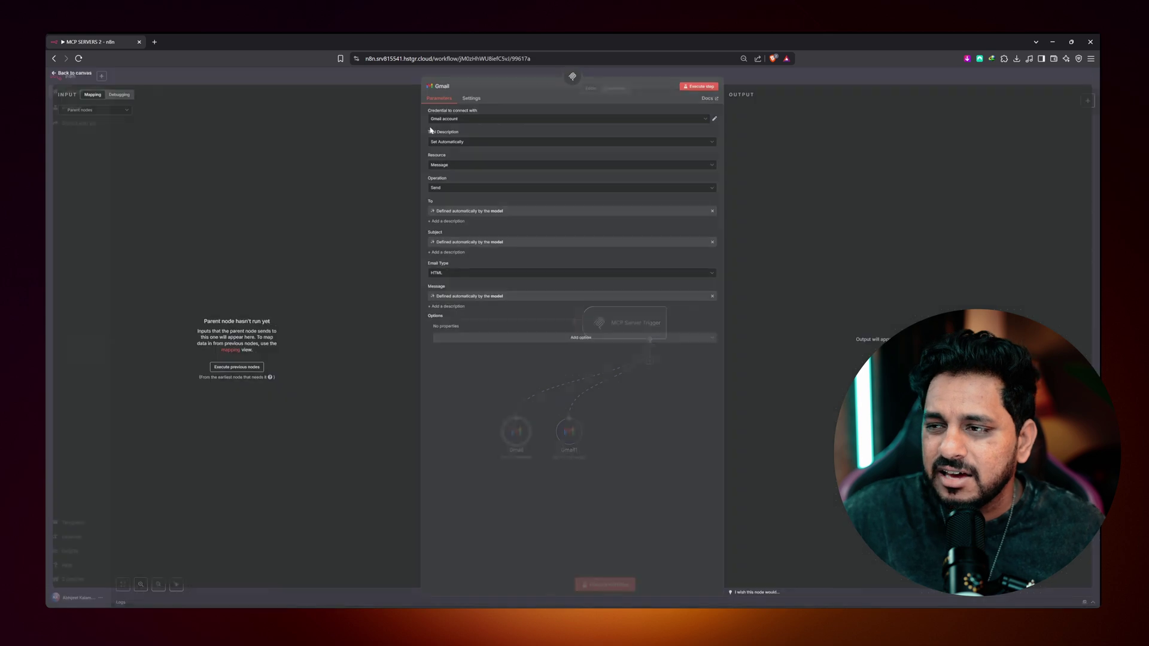
left_click(441, 87)
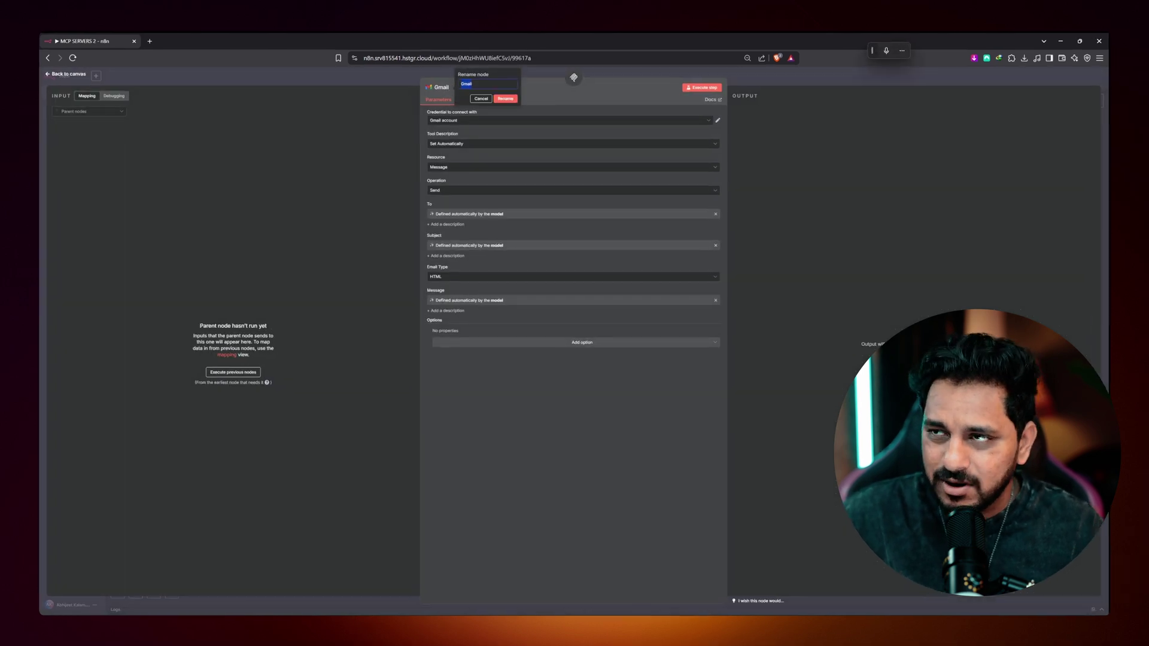
type("Send Mail")
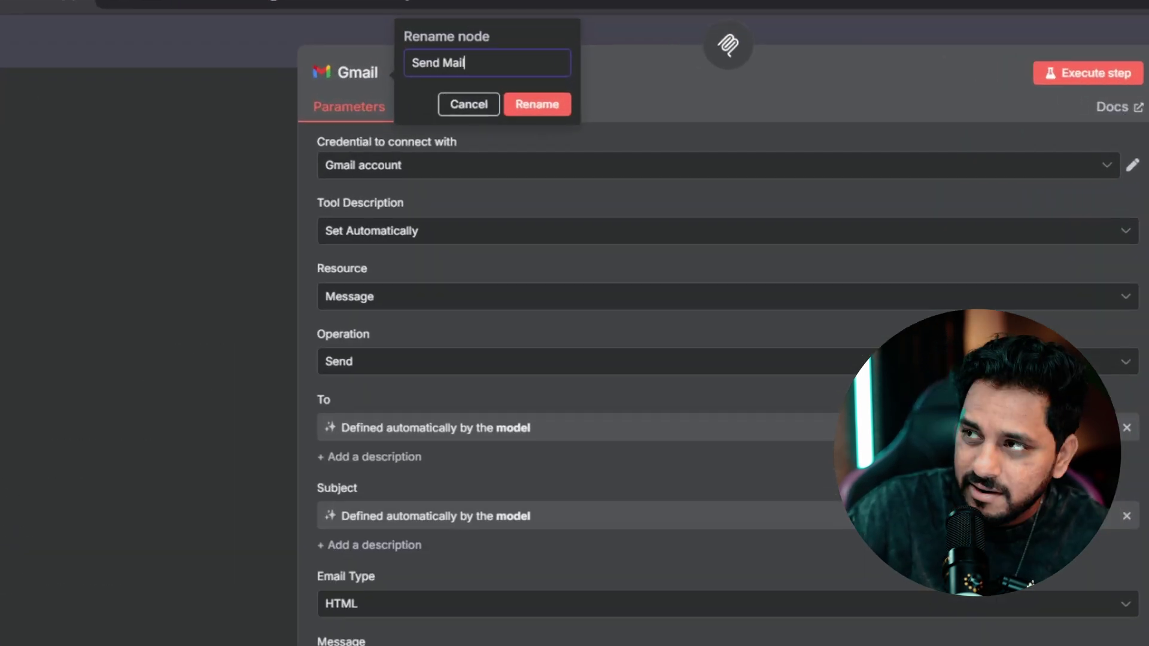
key("Return")
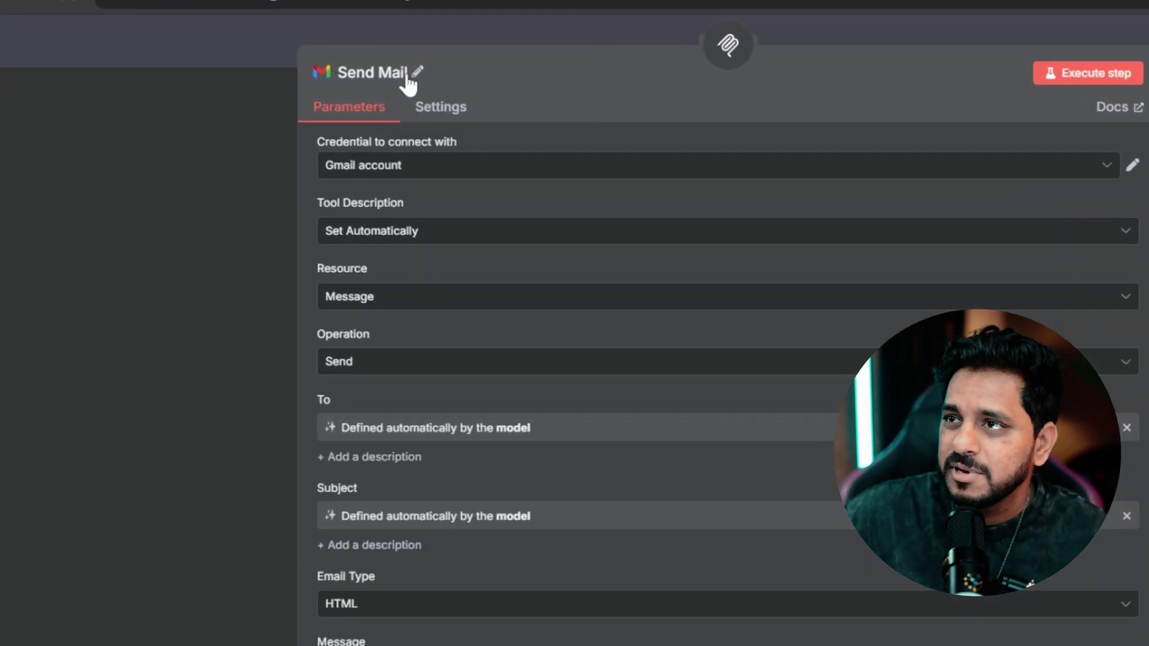
key("Escape")
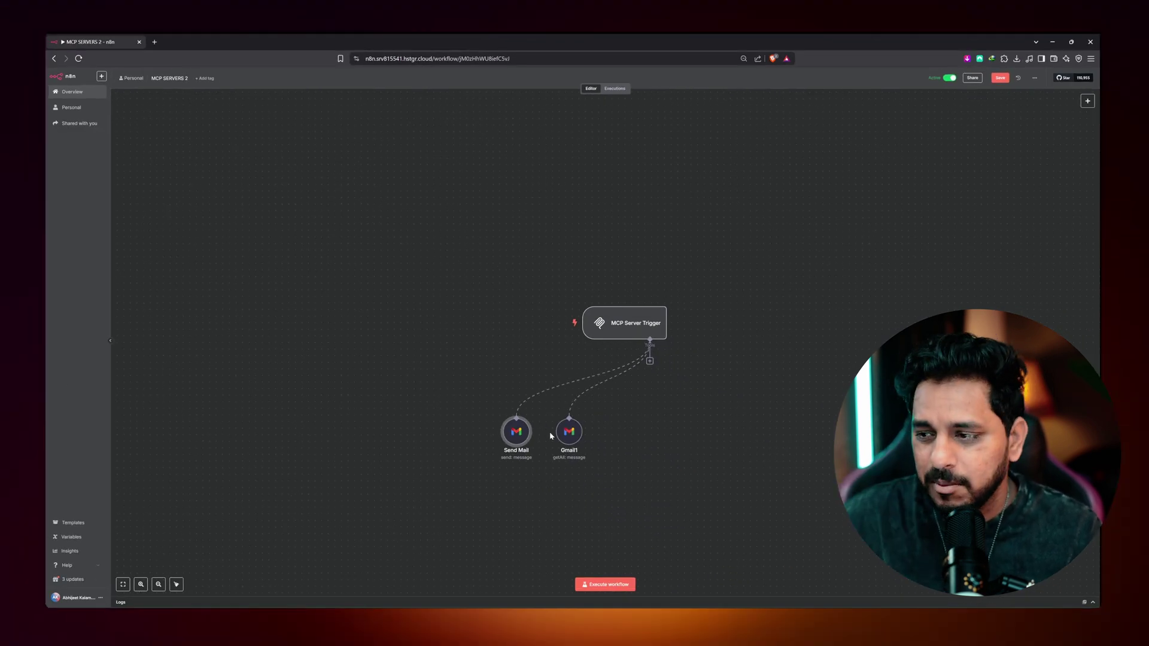
- Rename Gmail1 to 'GET Mails' and place it right of Send Mail under the trigger
double_click(573, 439)
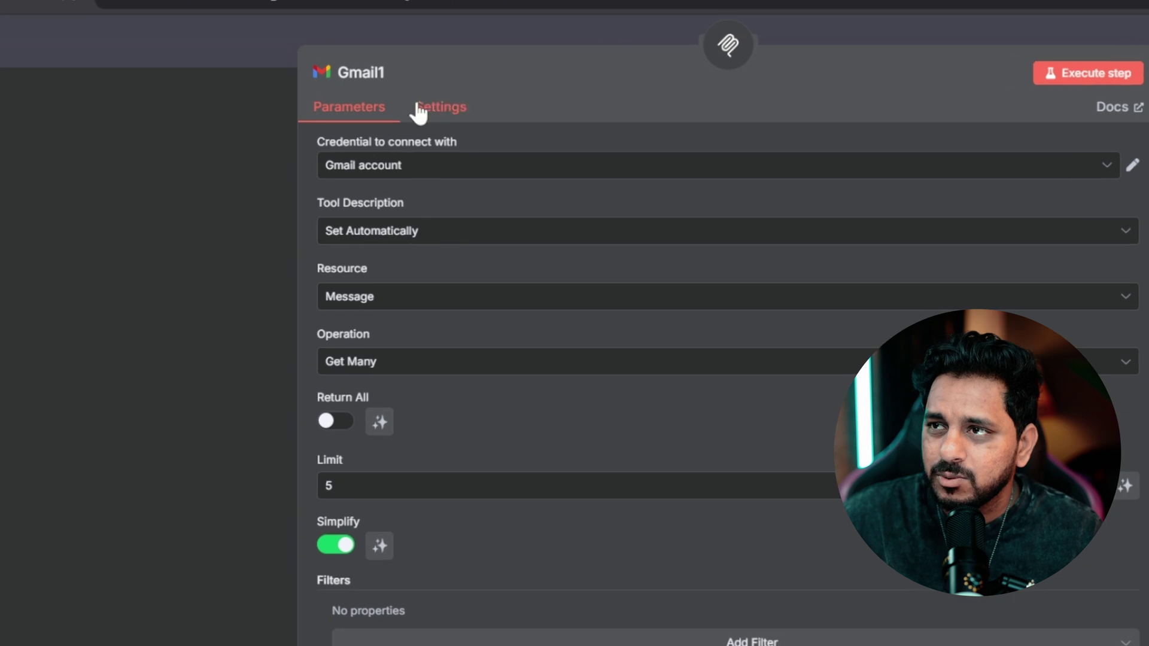
left_click(457, 90)
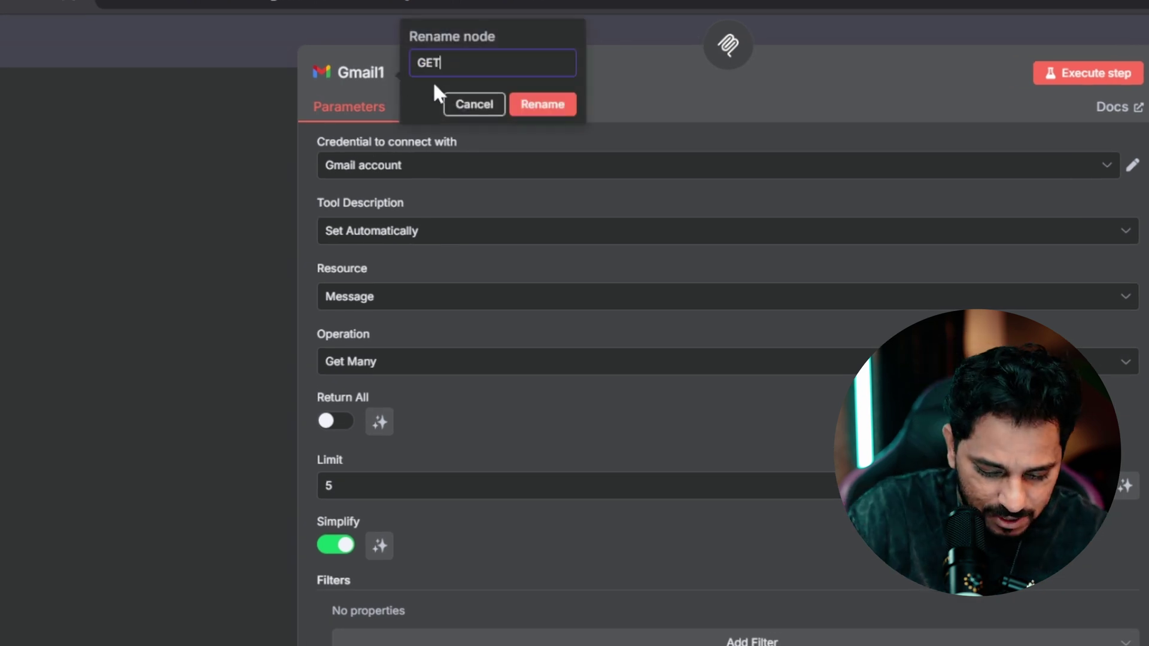
type("GET Mails")
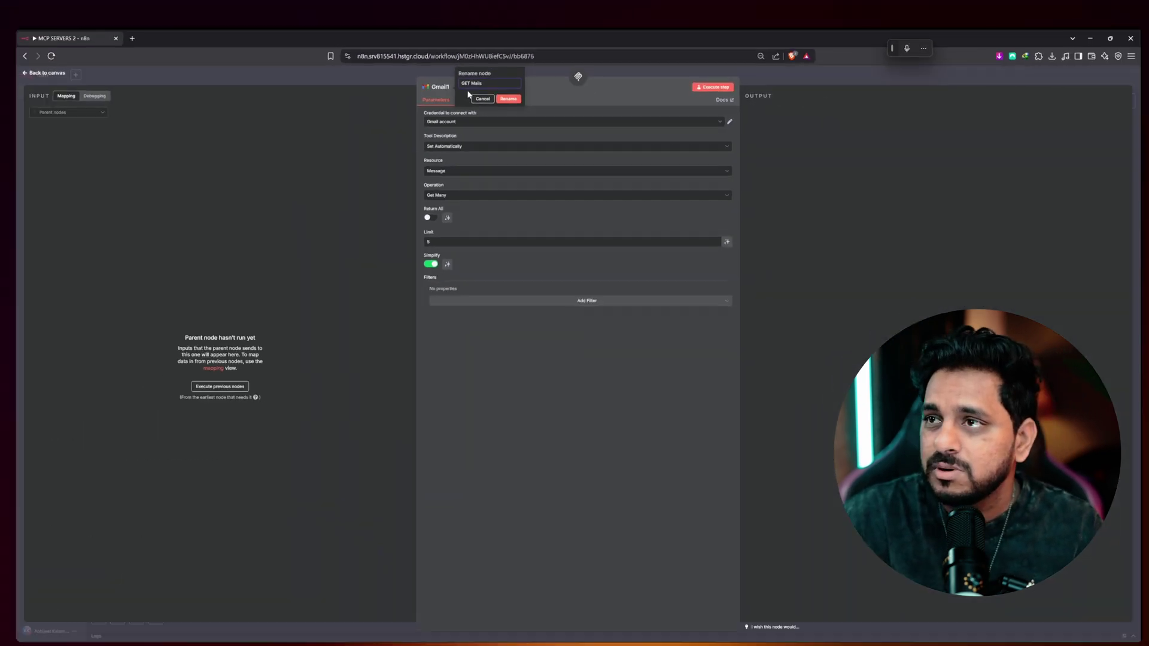
key("Return")
left_click(79, 76)
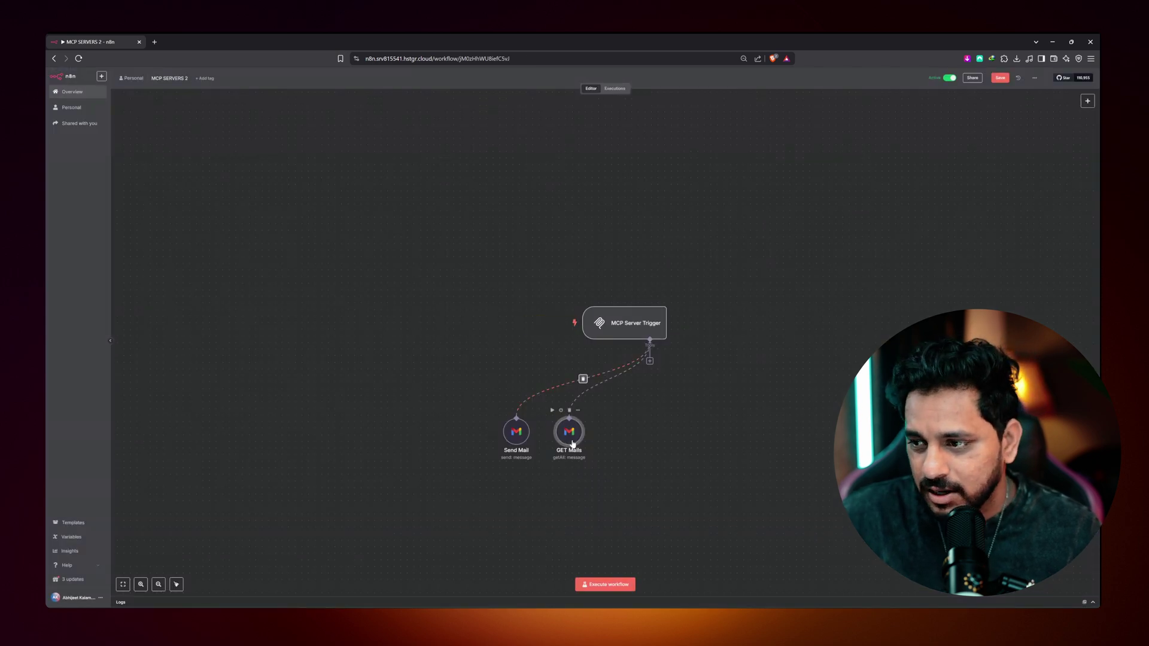
mouse_move(511, 432)
left_mouse_down()
mouse_move(528, 431)
mouse_move(518, 431)
left_mouse_up()
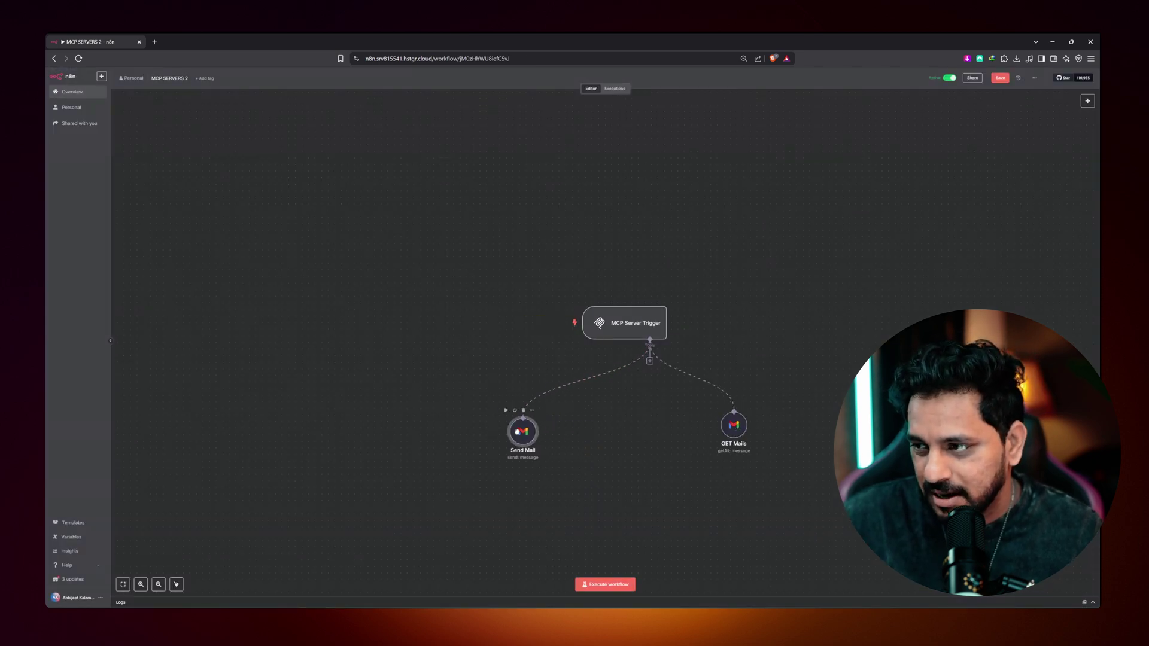
left_click_drag(730, 431, 717, 435)
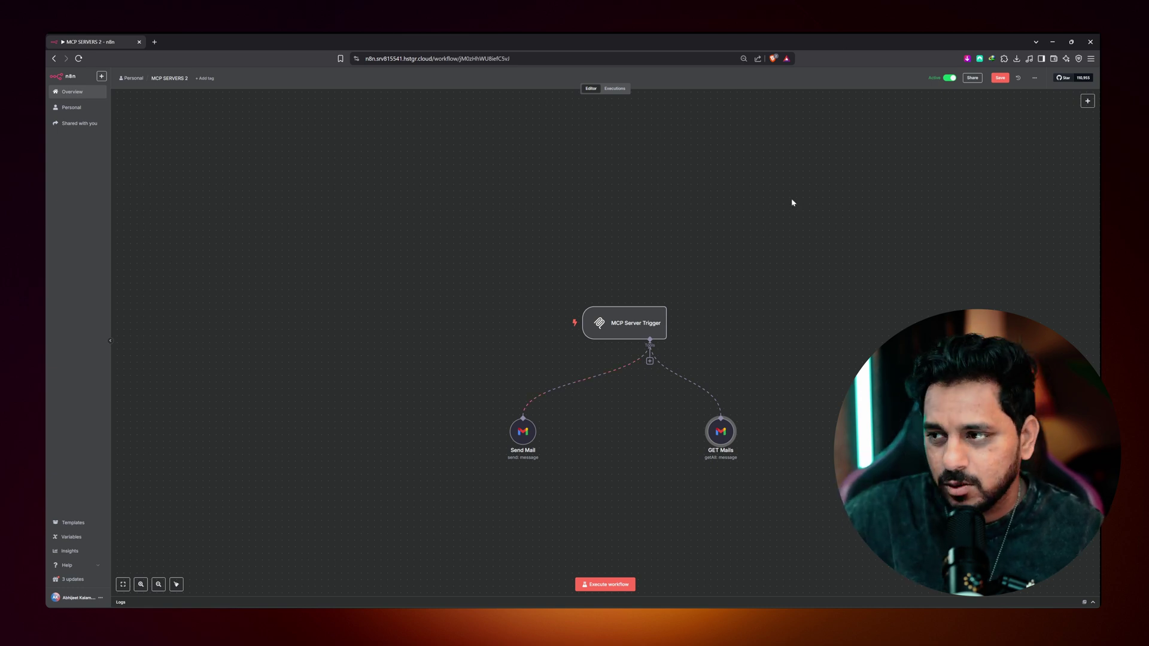
- Copy the MCP Server Trigger's production URL, then go back to the Workflows list
double_click(621, 324)
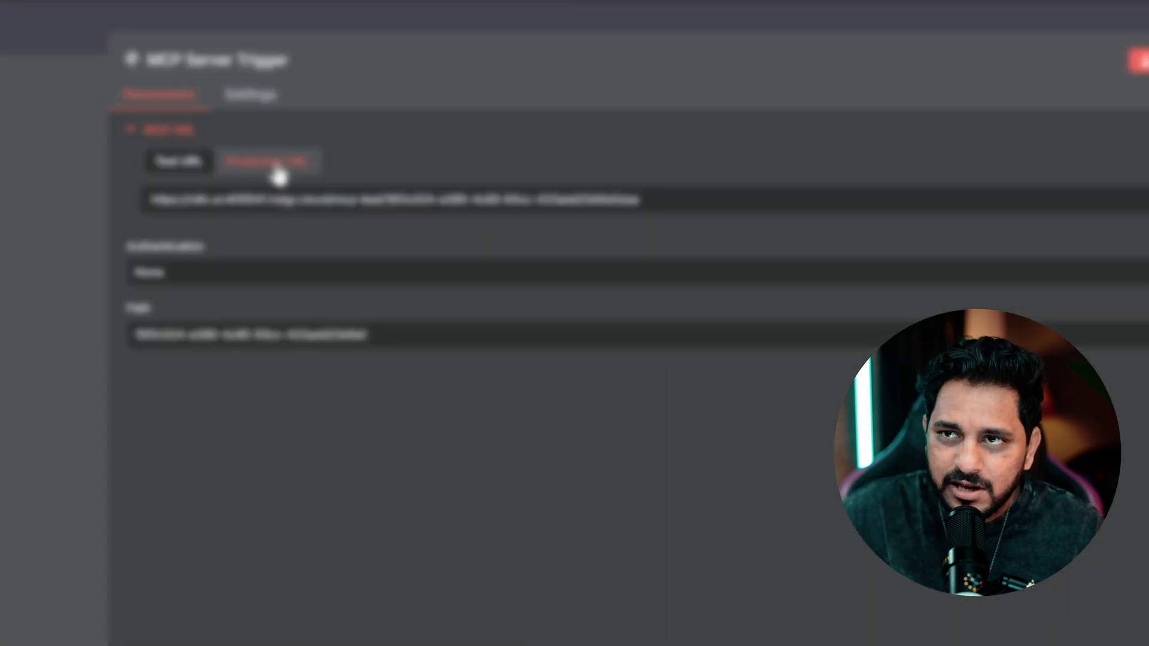
left_click(275, 172)
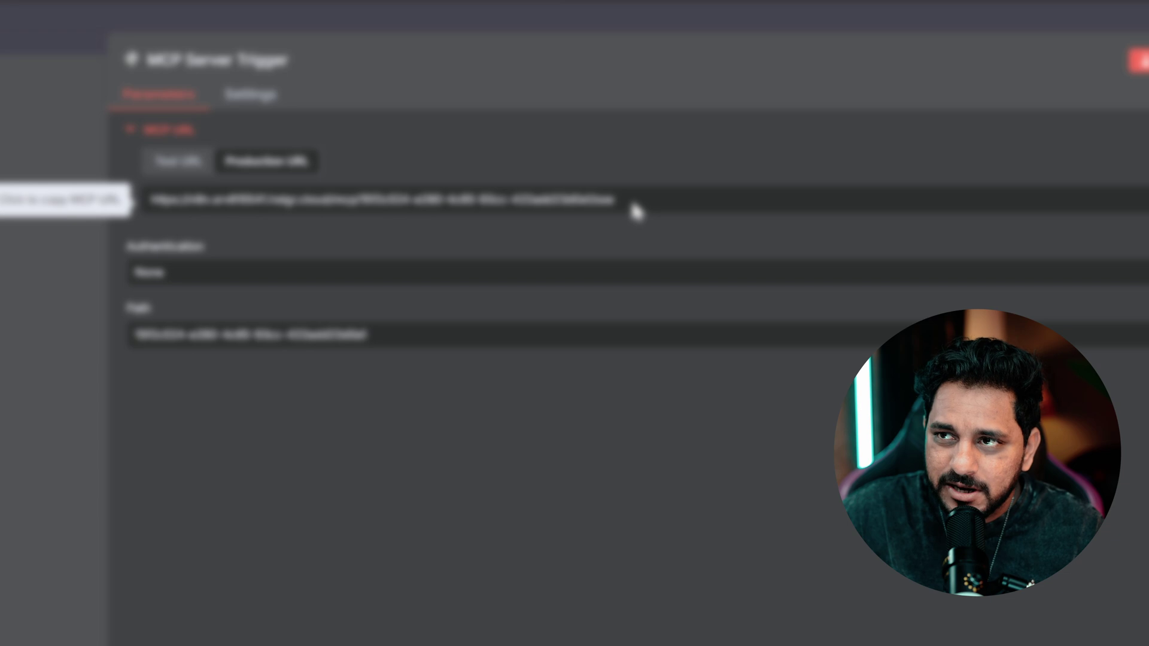
left_click(599, 216)
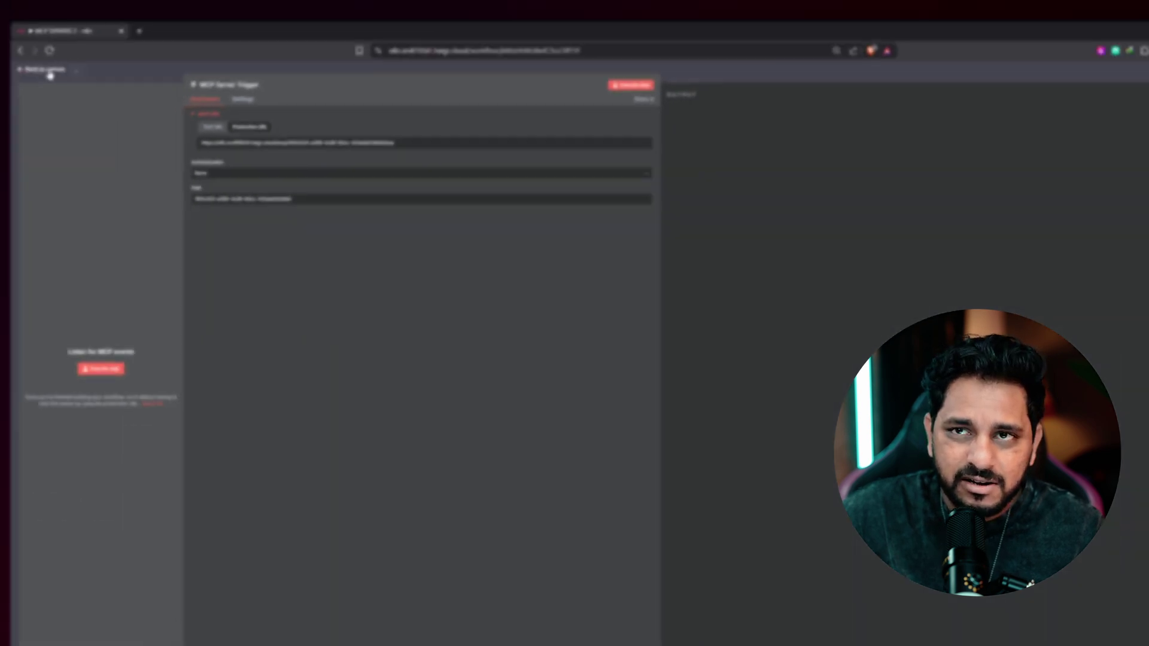
left_click(49, 78)
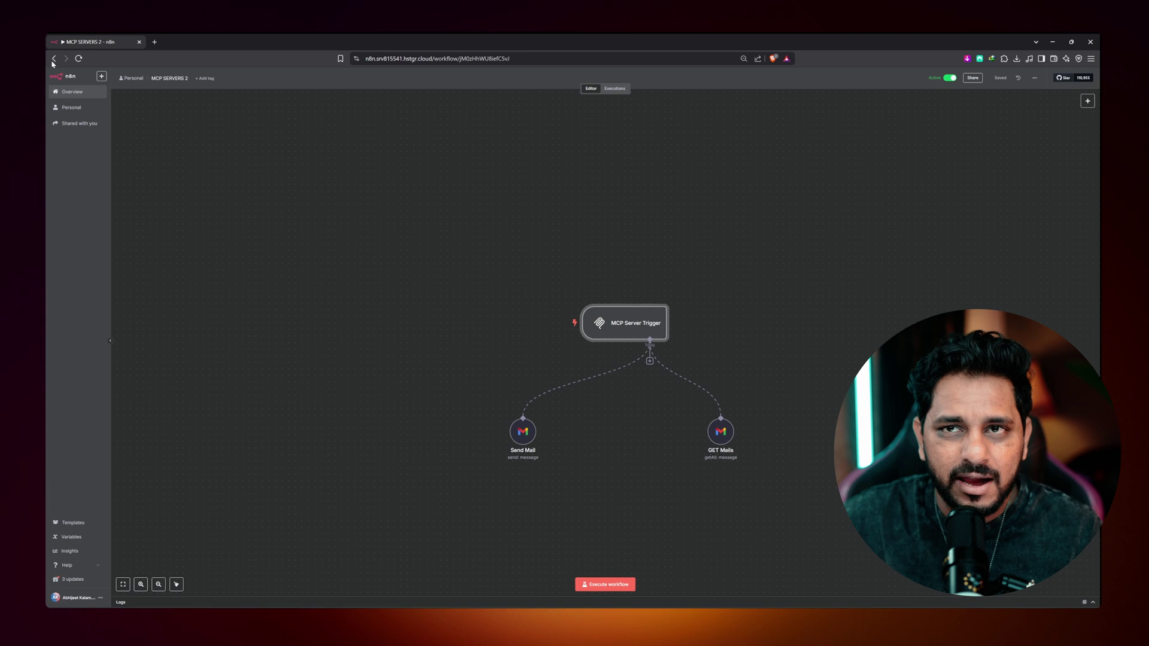
left_click(53, 60)
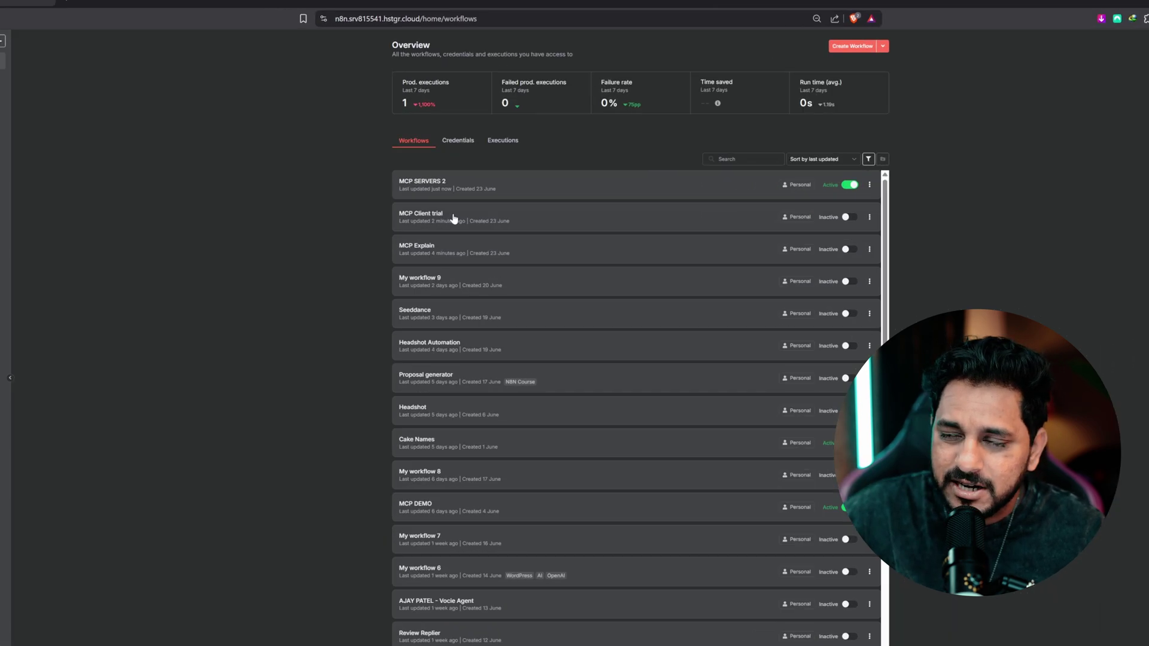
- In MCP Client trial, paste the copied server URL into the GMail MCP tool's SSE Endpoint
left_click(445, 215)
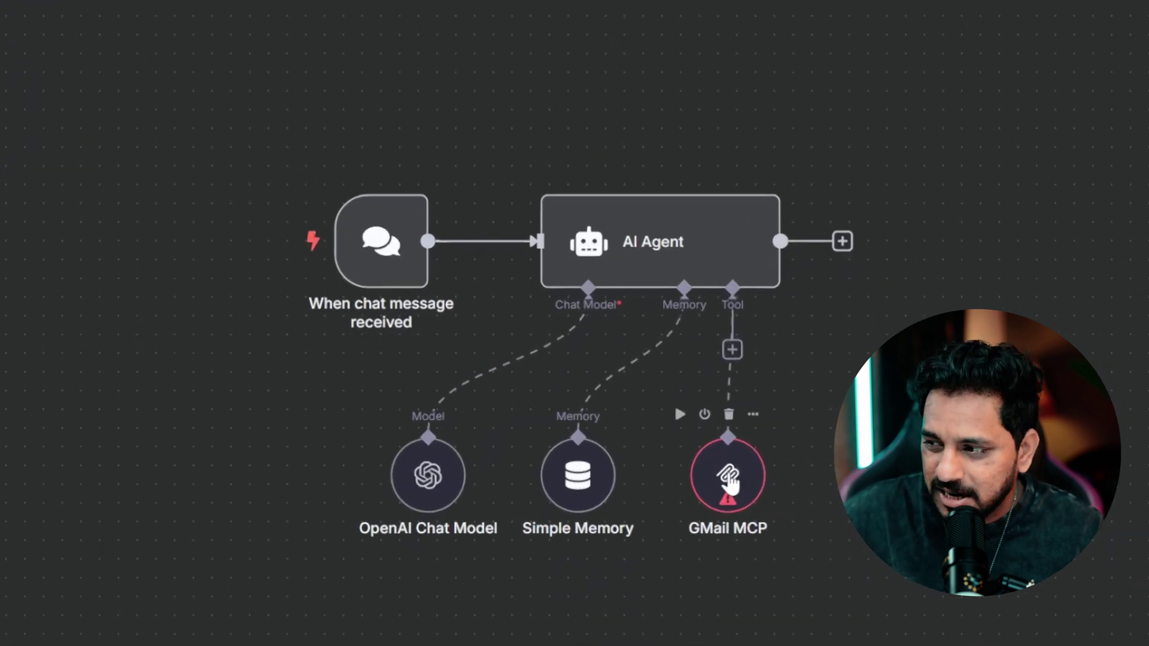
double_click(731, 478)
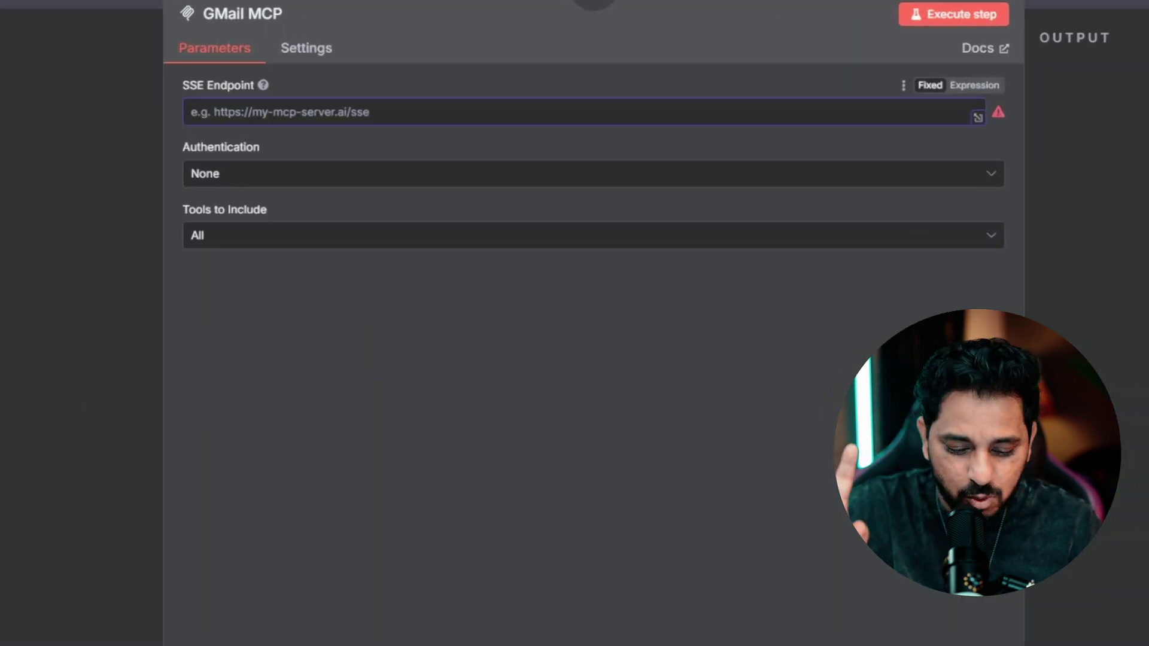
key("ctrl+v")
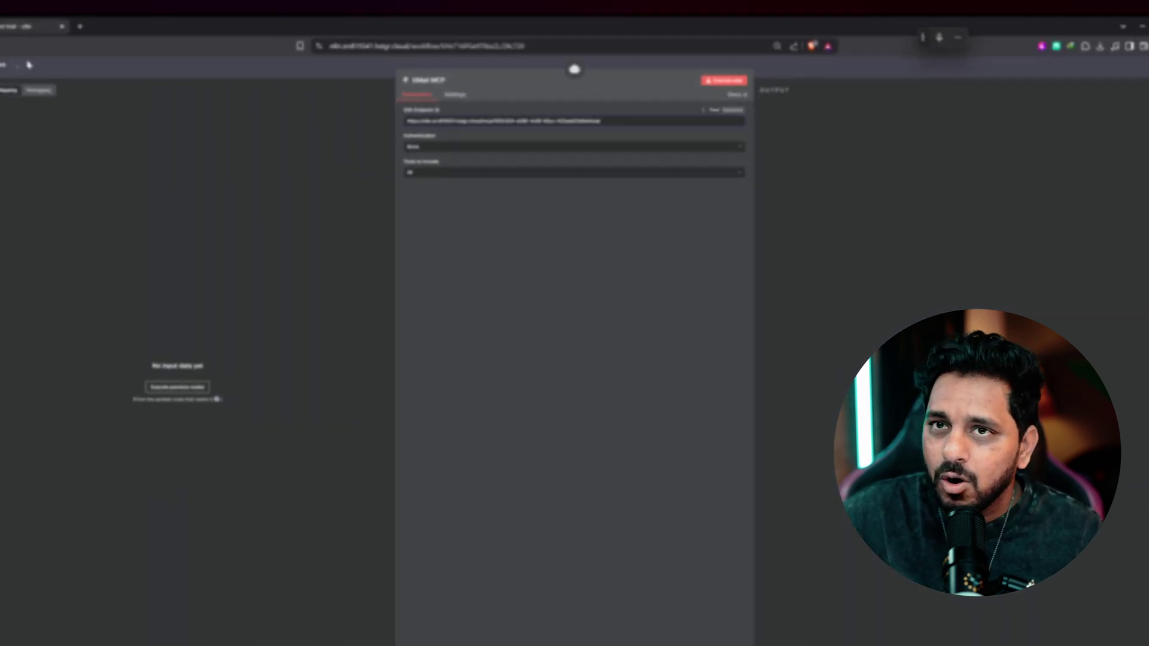
left_click(66, 77)
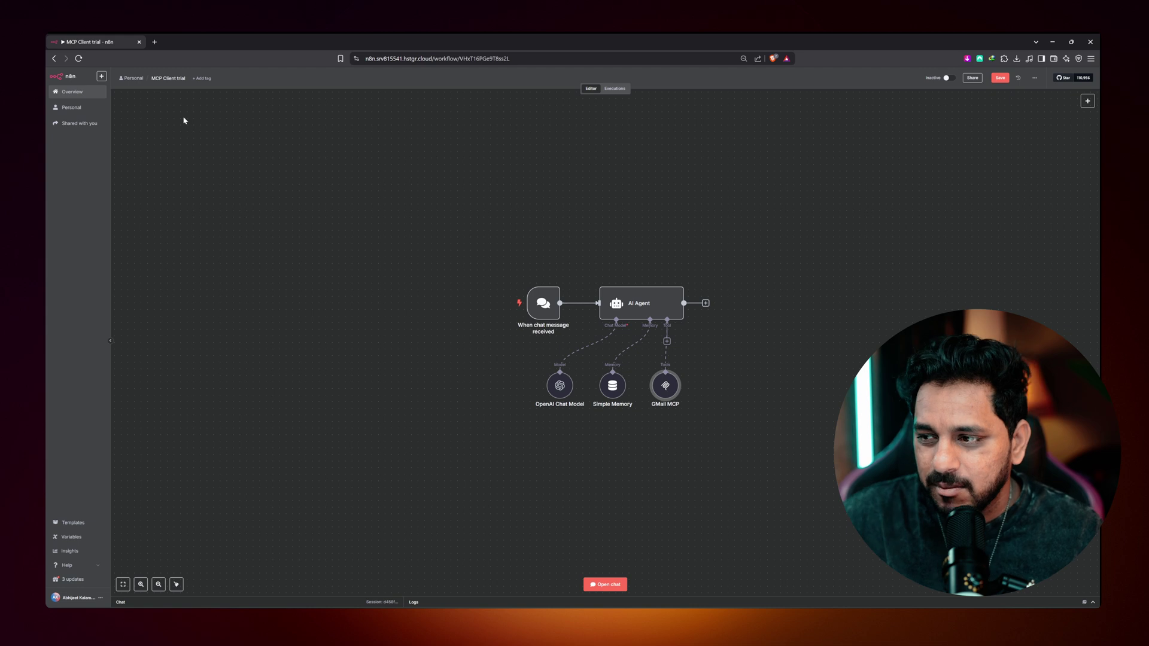
- Ask the agent in chat to mail the recipient's address a mock email on the latest AI news, then view Gmail
left_click(608, 585)
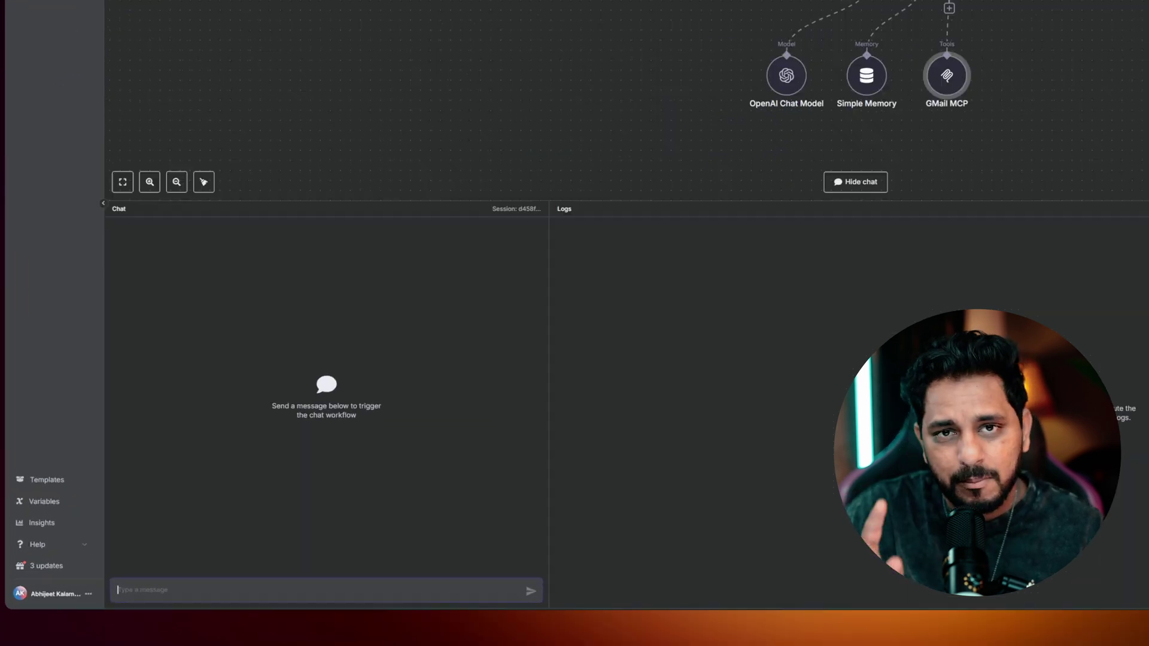
type("Please send a random message")
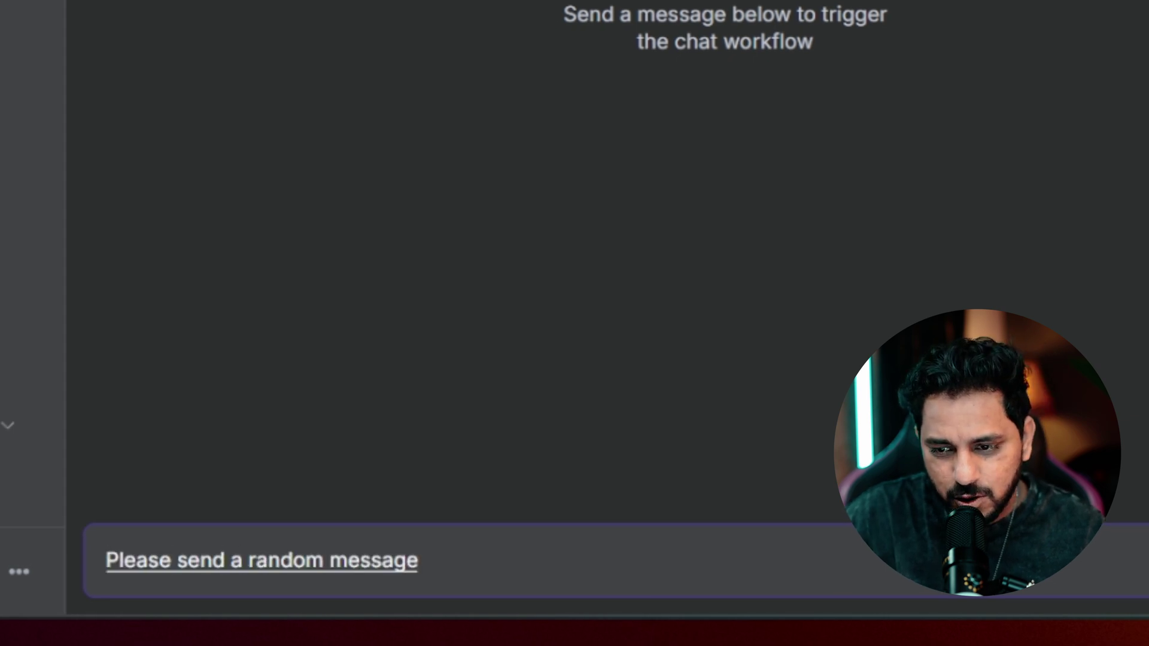
key("ctrl+shift+Left")
type("mail ")
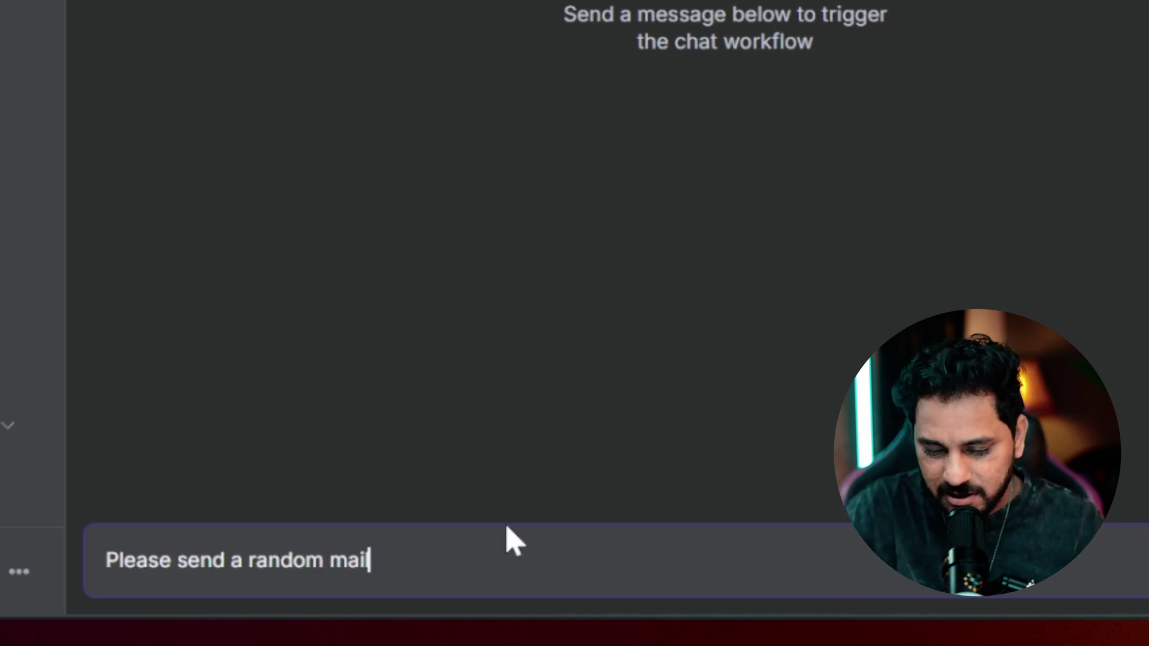
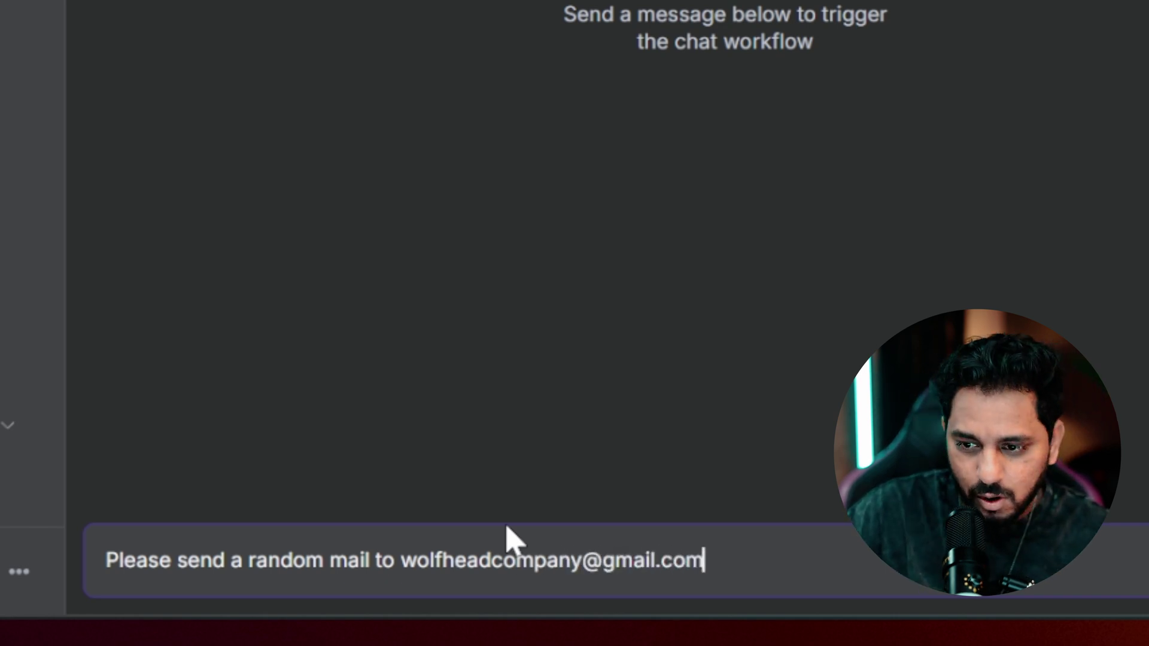
key("shift+Return")
type("The topic should be")
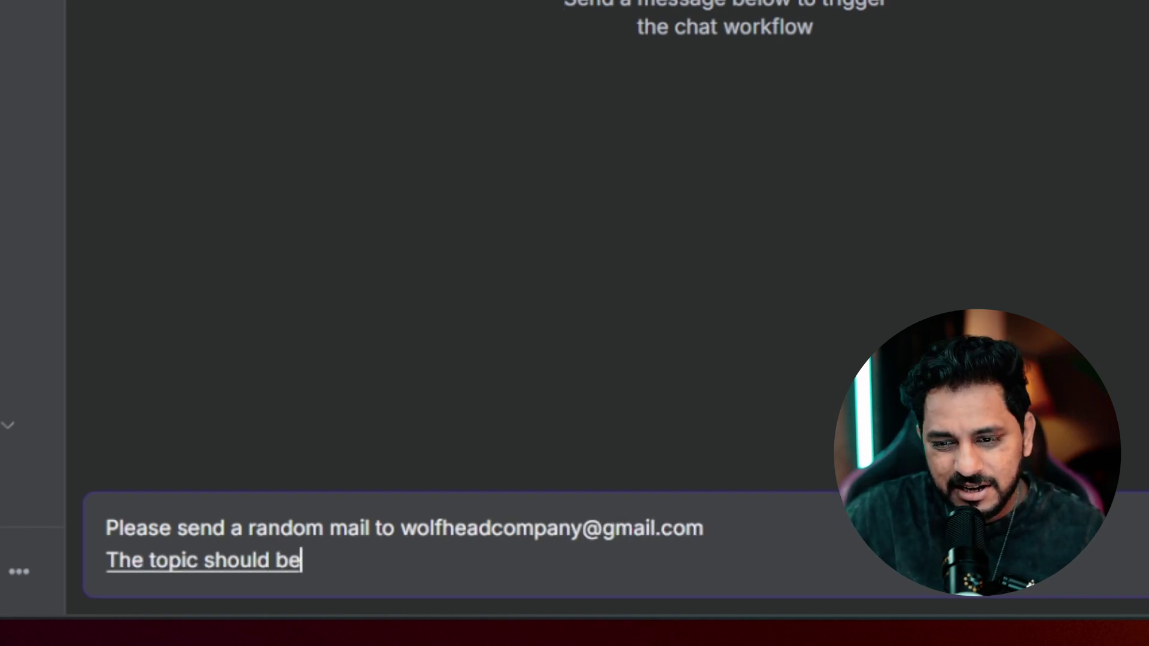
type(" the latest ai news this should be a mock email")
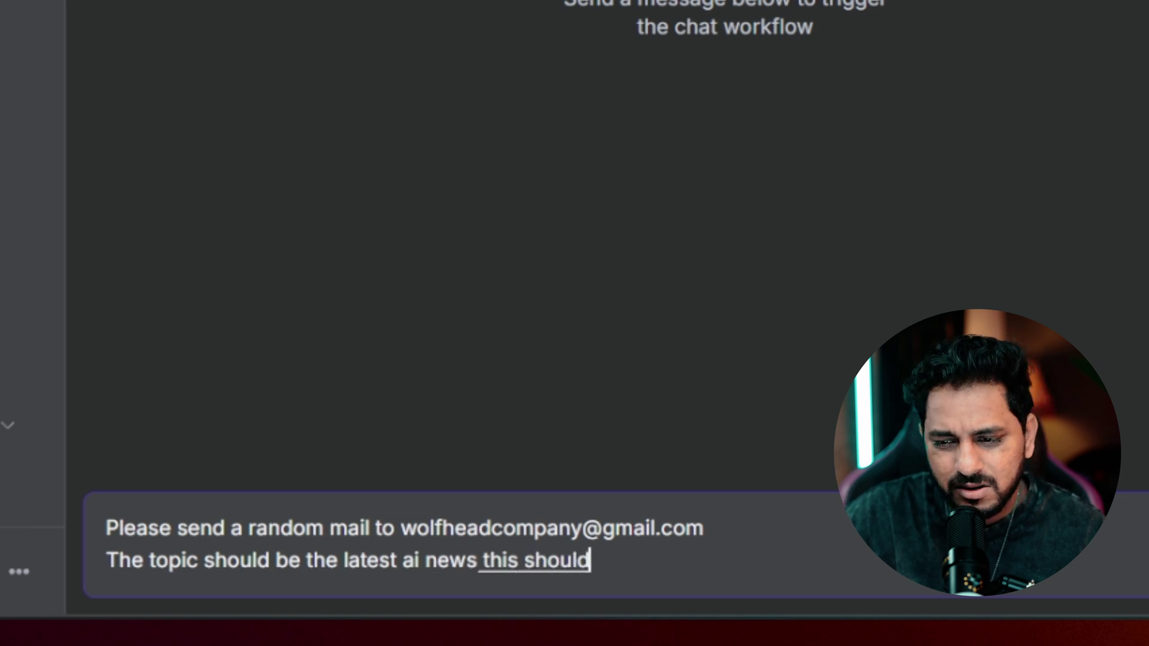
type(" so it doesn't matter what you write in the subject and")
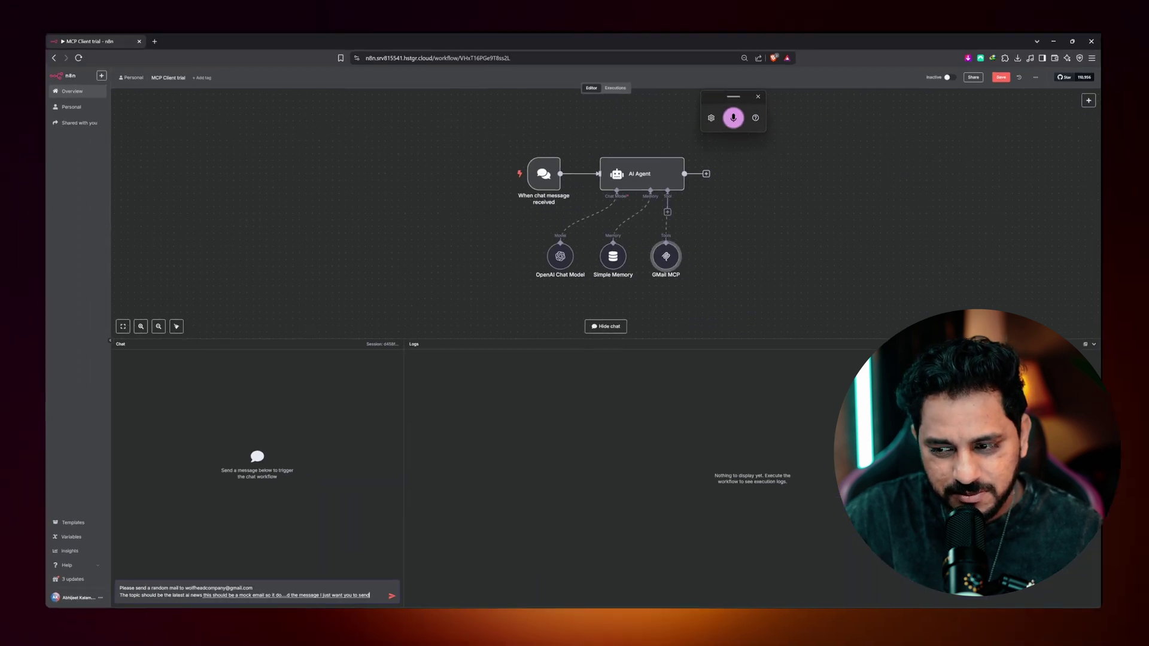
key("Return")
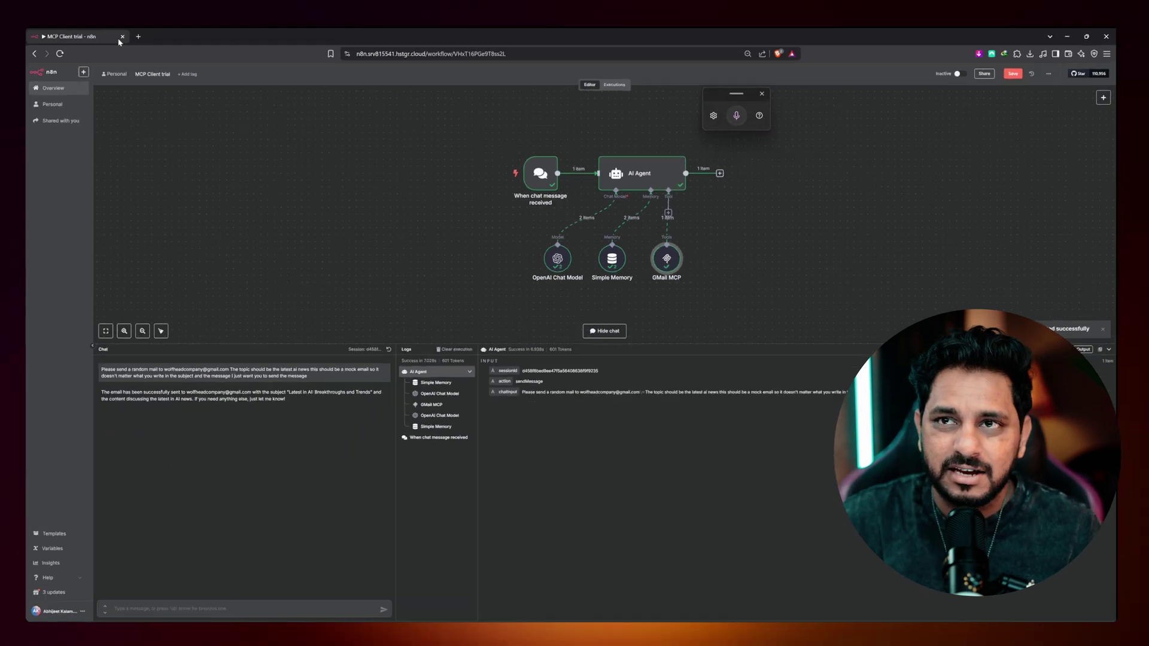
left_click(194, 42)
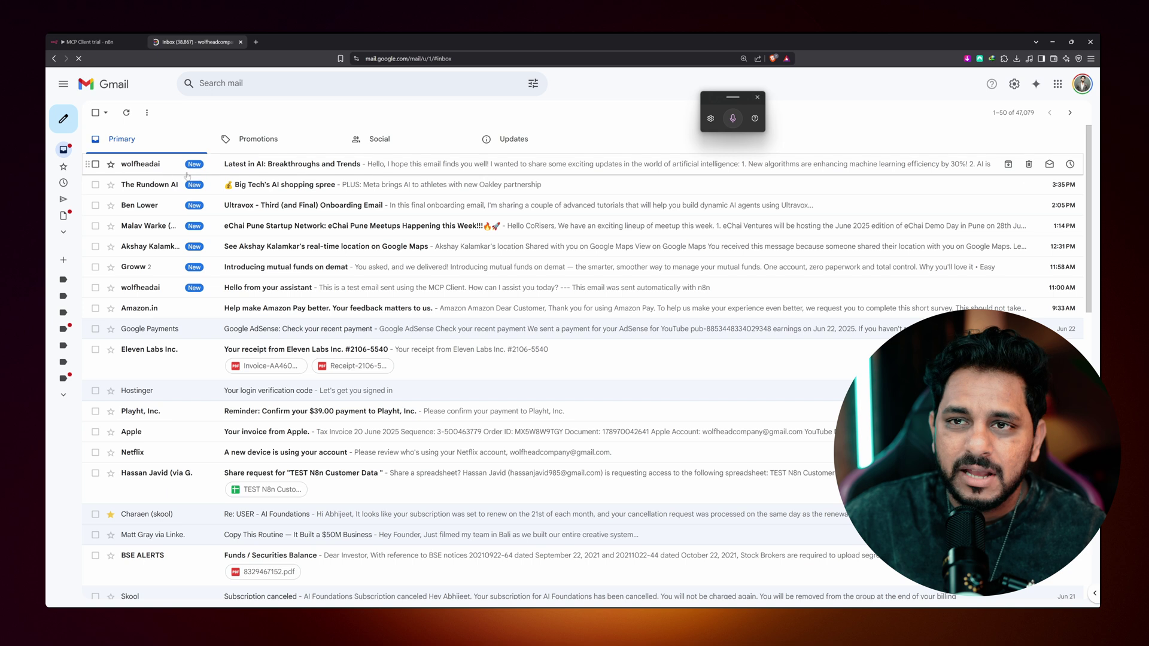
- Read the 'Latest in AI: Breakthroughs and Trends' email in Gmail, then return to n8n
left_click(266, 165)
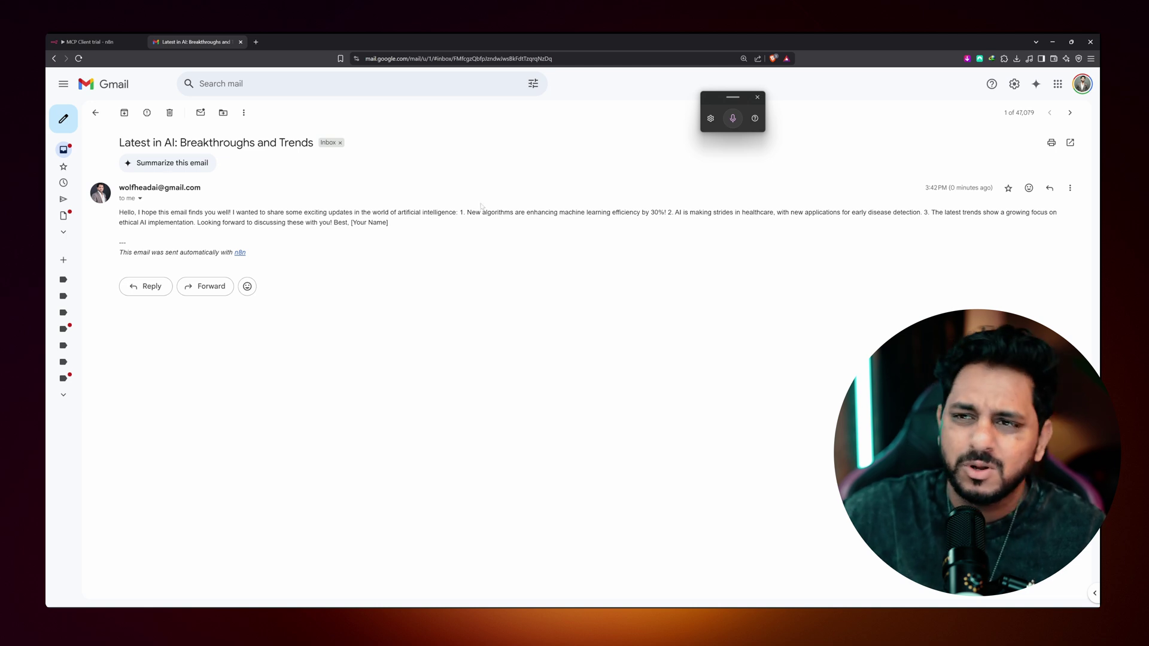
mouse_move(62, 231)
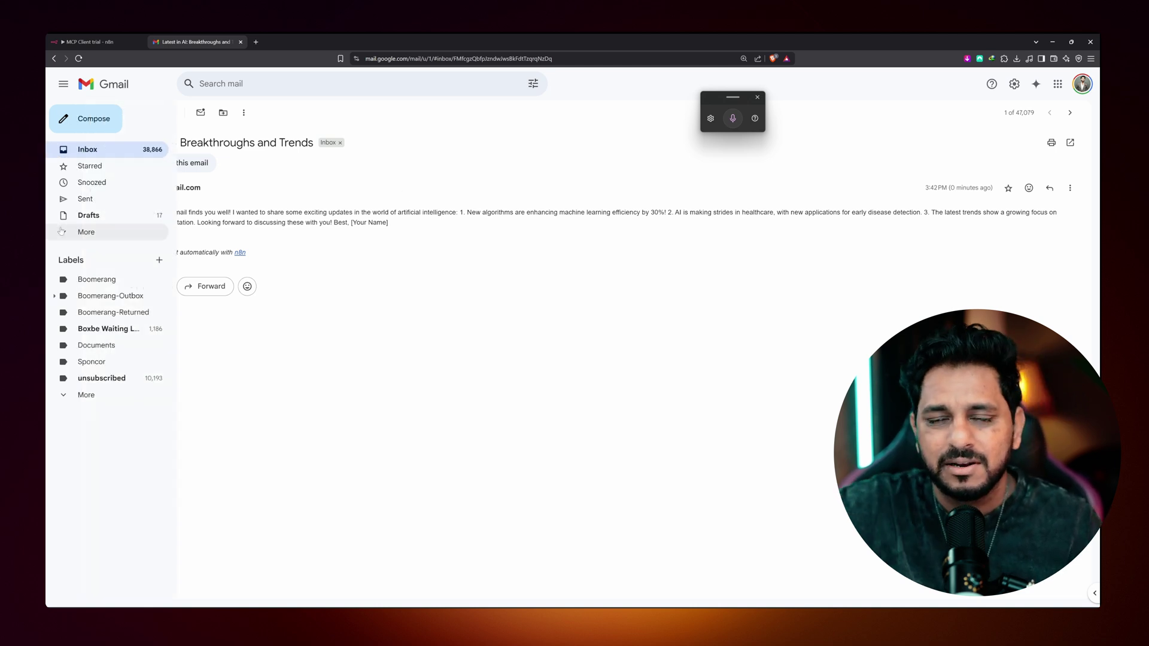
left_click(49, 41)
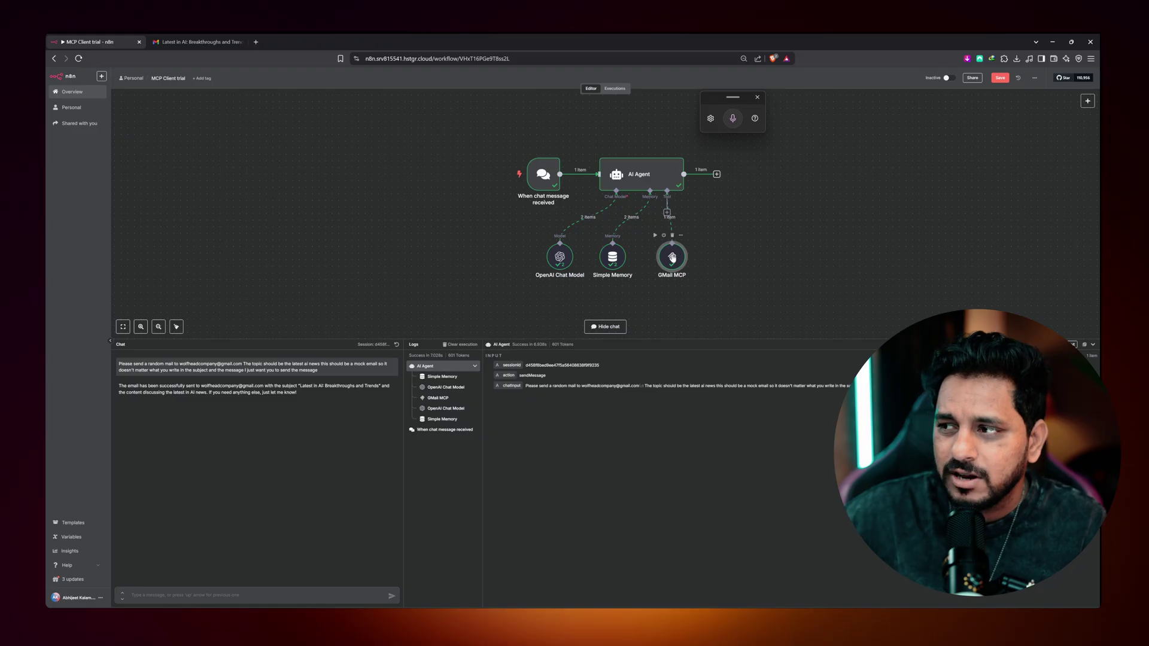
- Save the MCP Client trial workflow and open the MCP SERVERS 2 workflow
left_click(1000, 78)
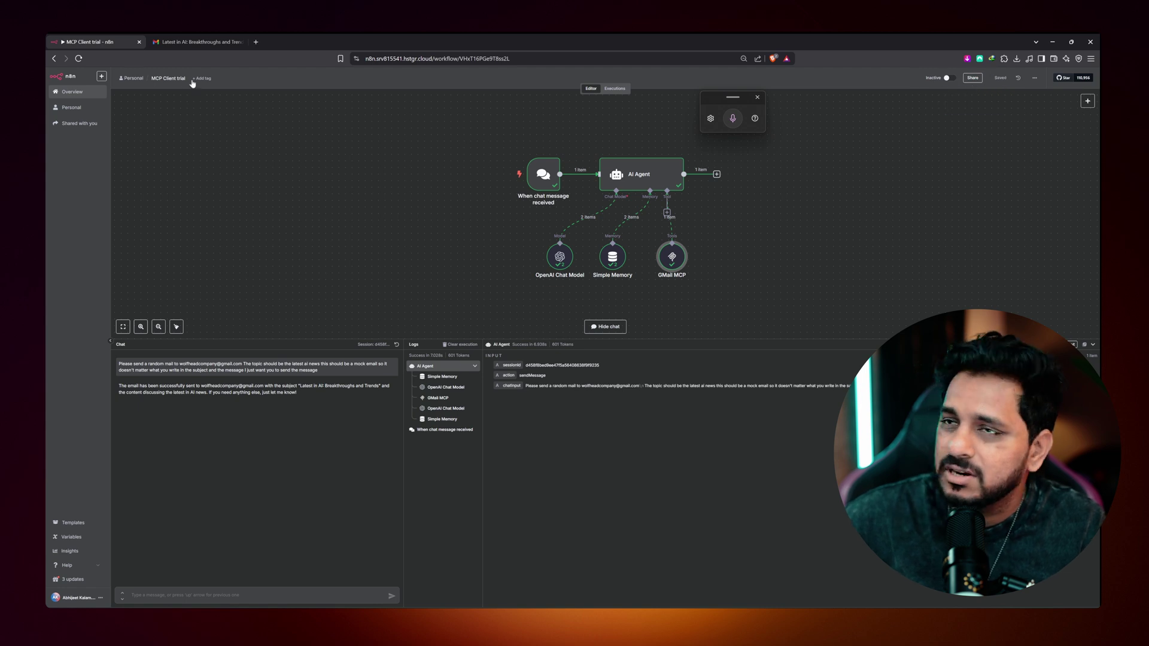
left_click(53, 59)
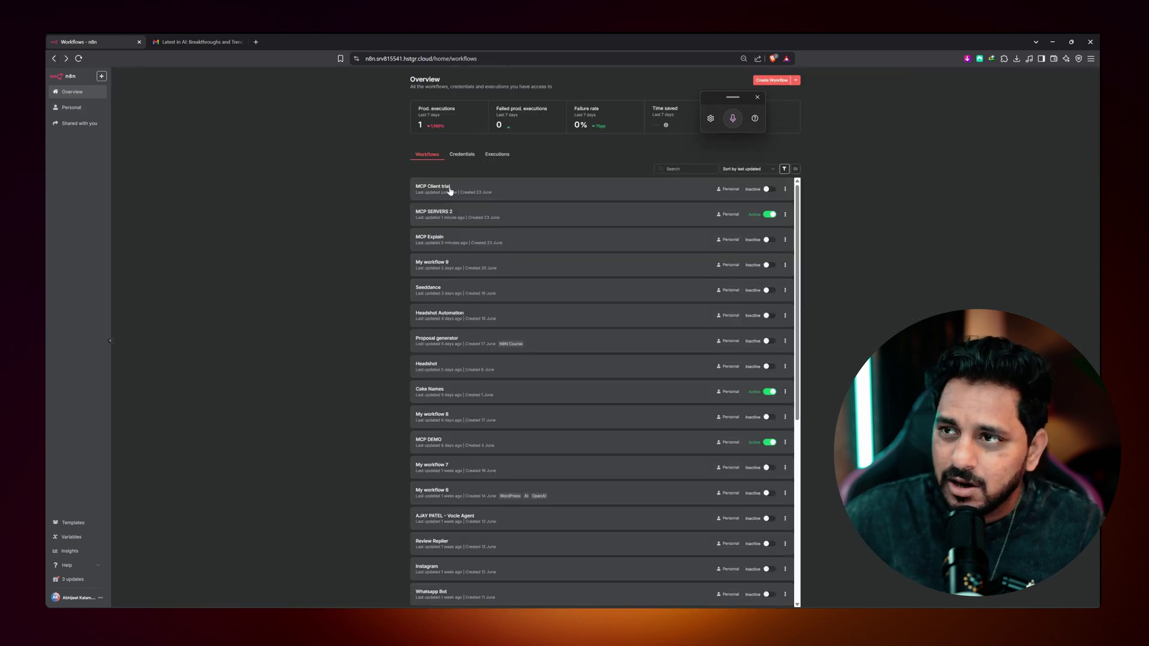
left_click(467, 220)
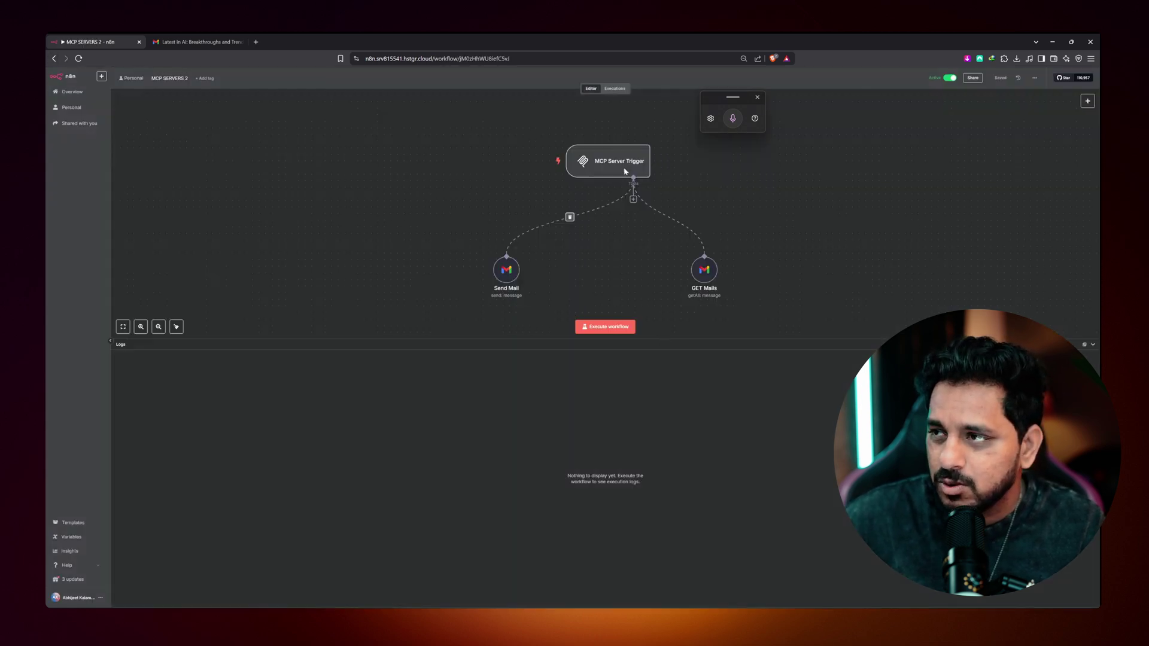
- Add the Google Calendar Tool, found by searching 'calen', to the MCP Server Trigger
left_click(633, 201)
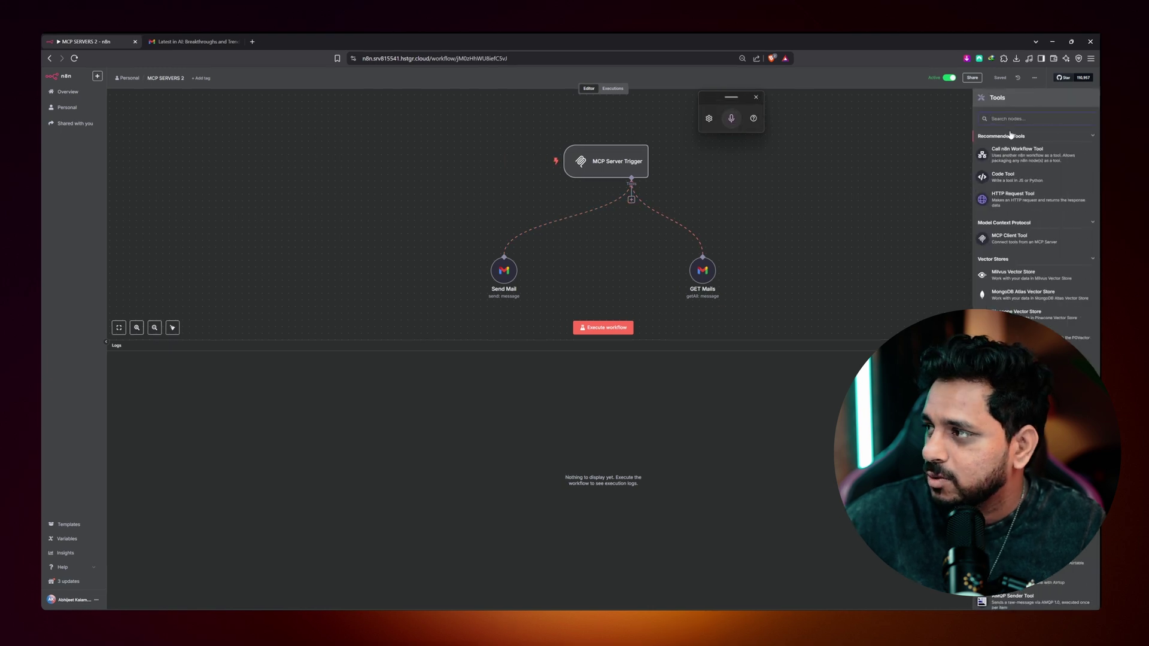
scroll(957, 407, "down", 10)
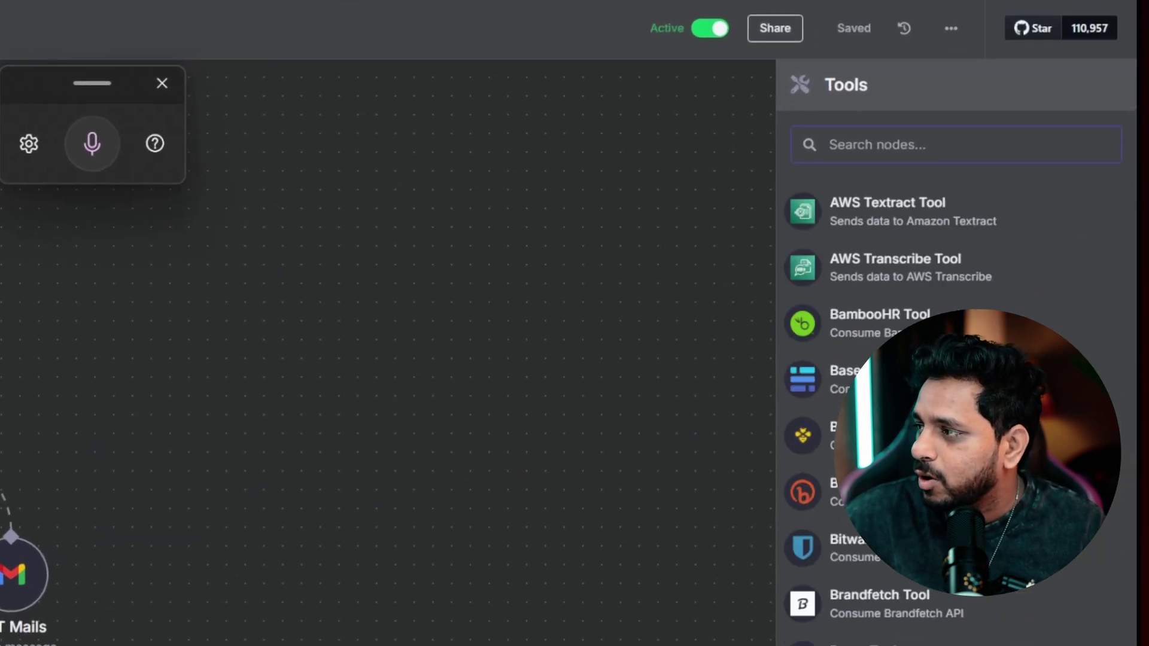
scroll(958, 407, "down", 20)
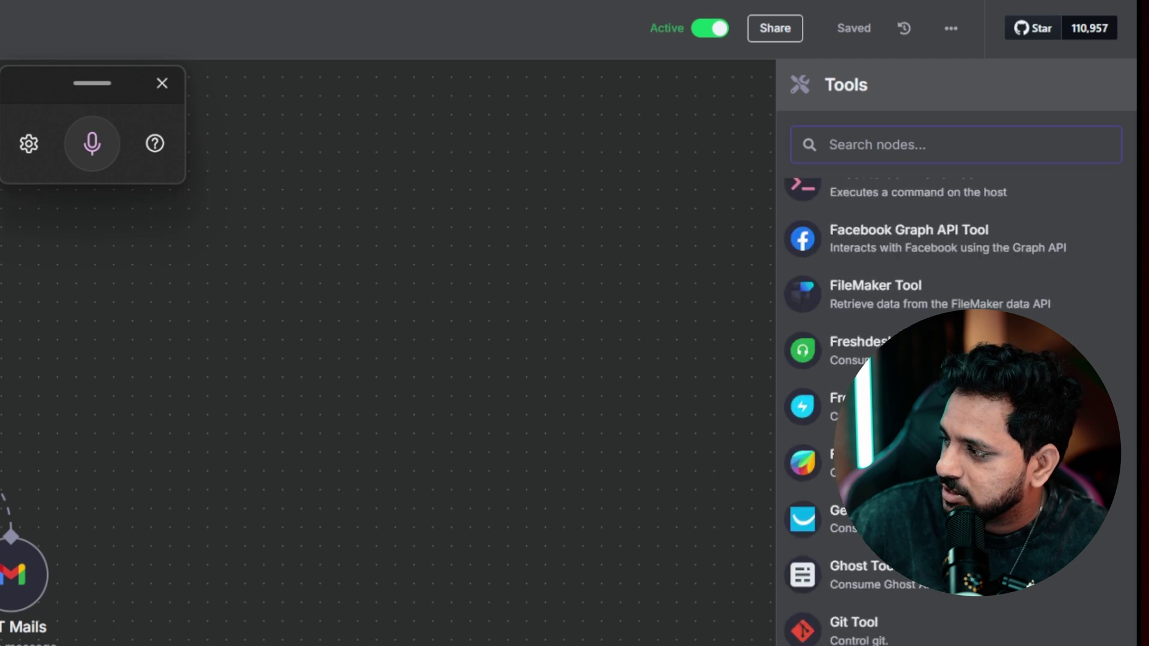
scroll(957, 407, "up", 8)
scroll(958, 407, "up", 20)
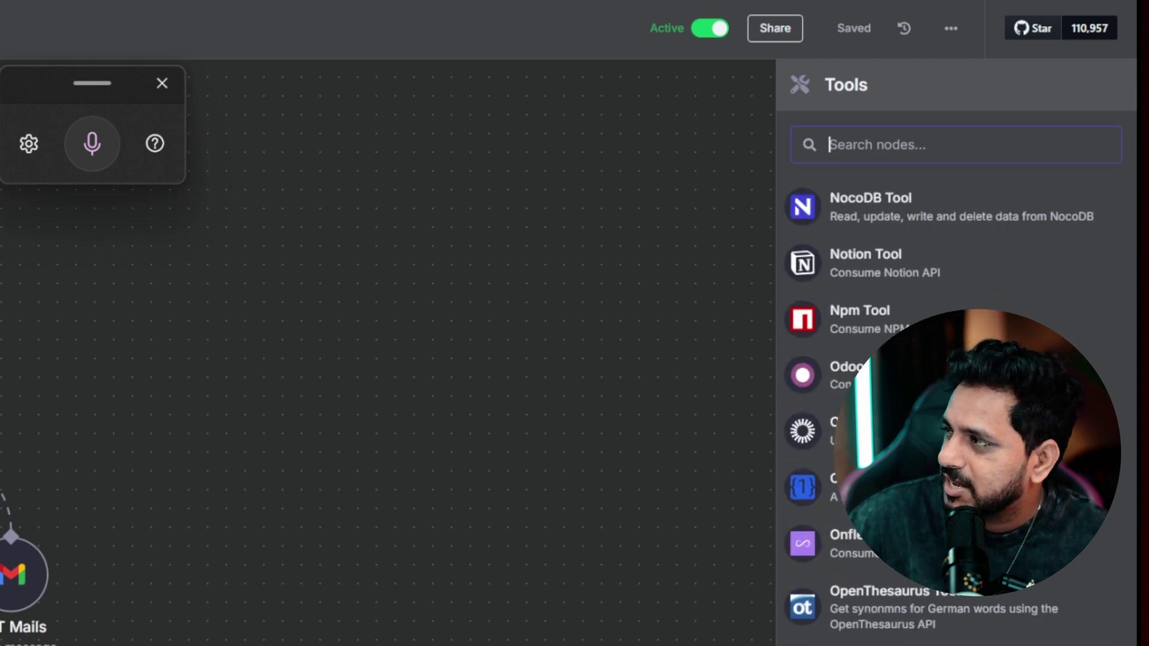
left_click(883, 133)
type("calen")
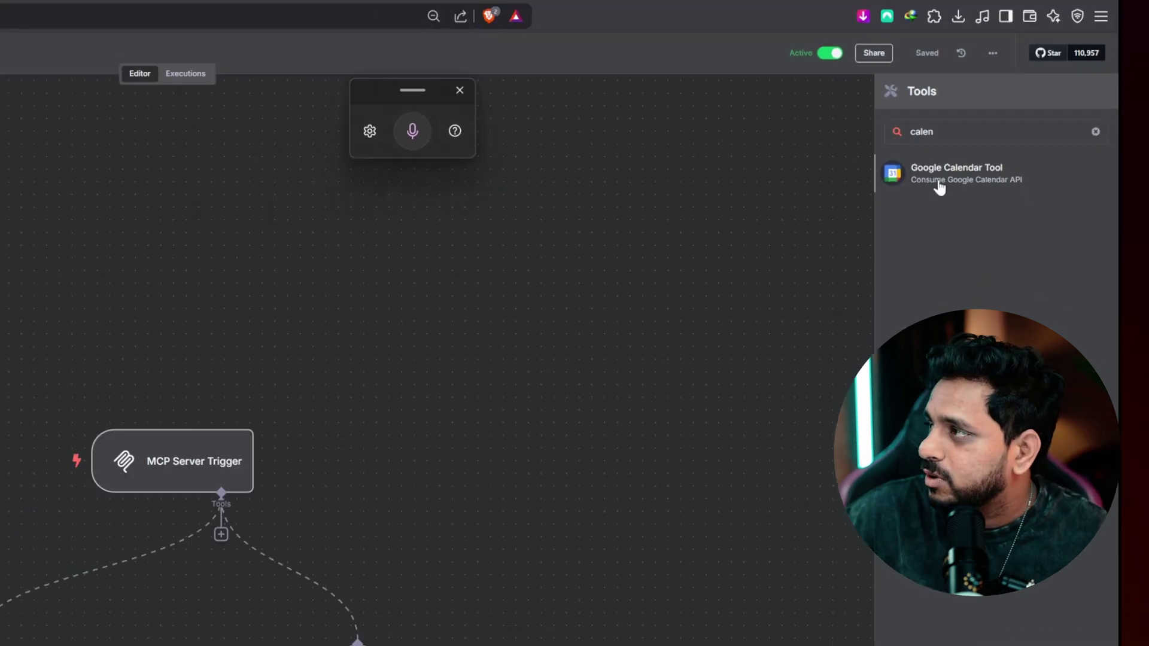
left_click(939, 182)
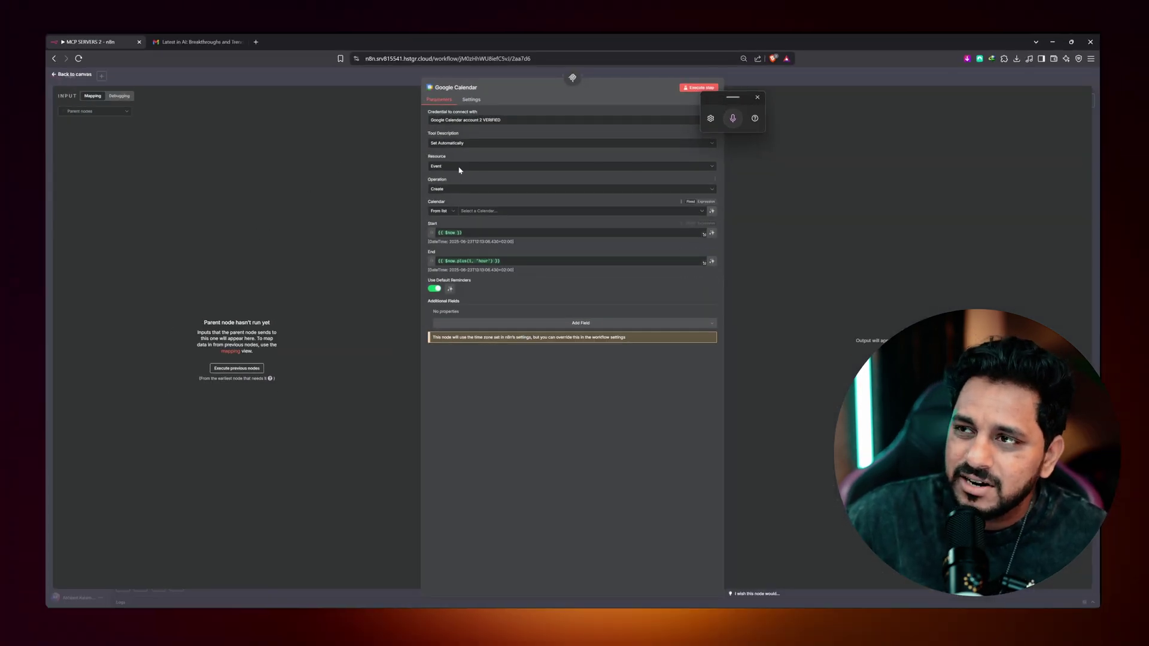
- Line the Google Calendar node up with the mail tools and return to the workflows list
left_click(66, 75)
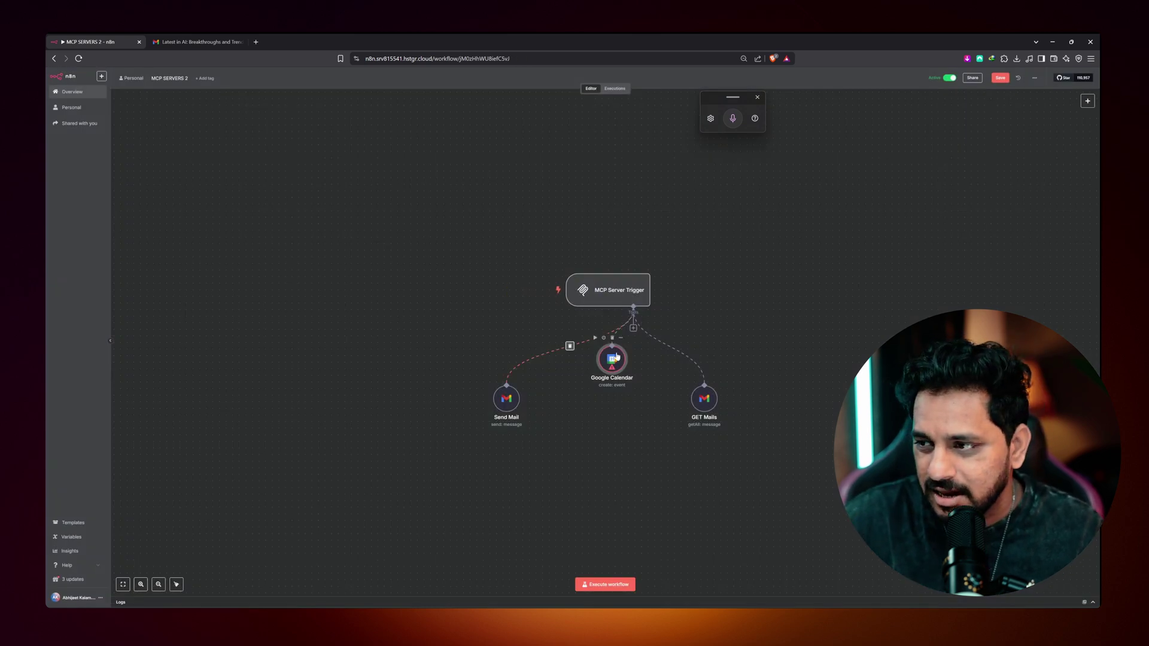
left_click_drag(616, 355, 577, 400)
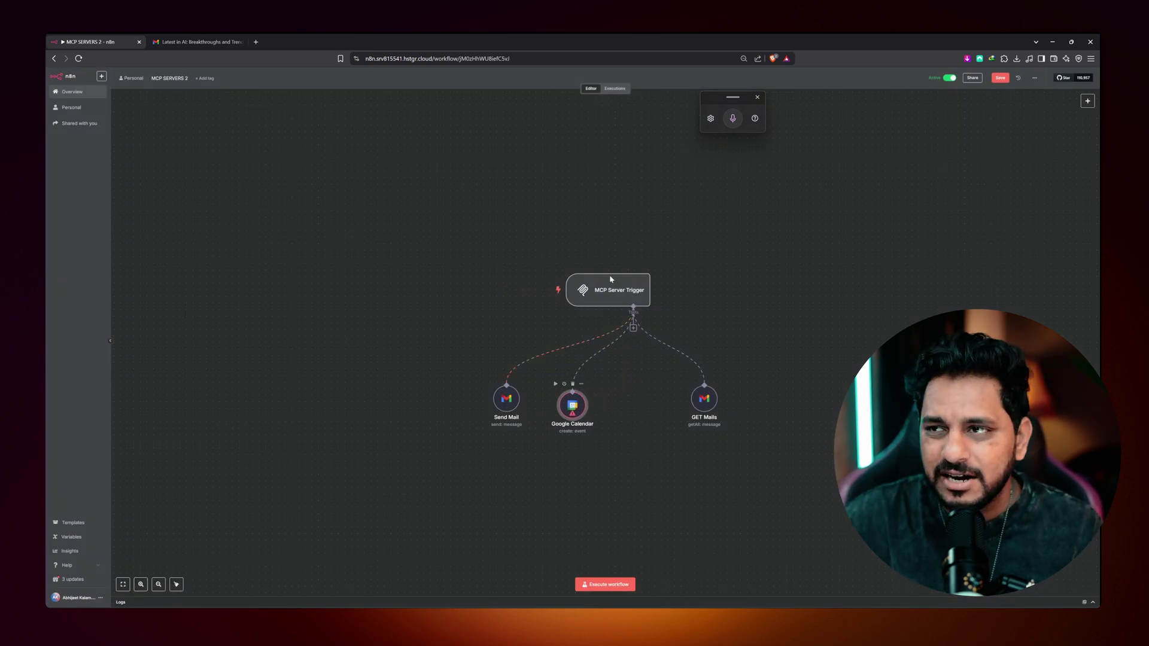
left_click(53, 58)
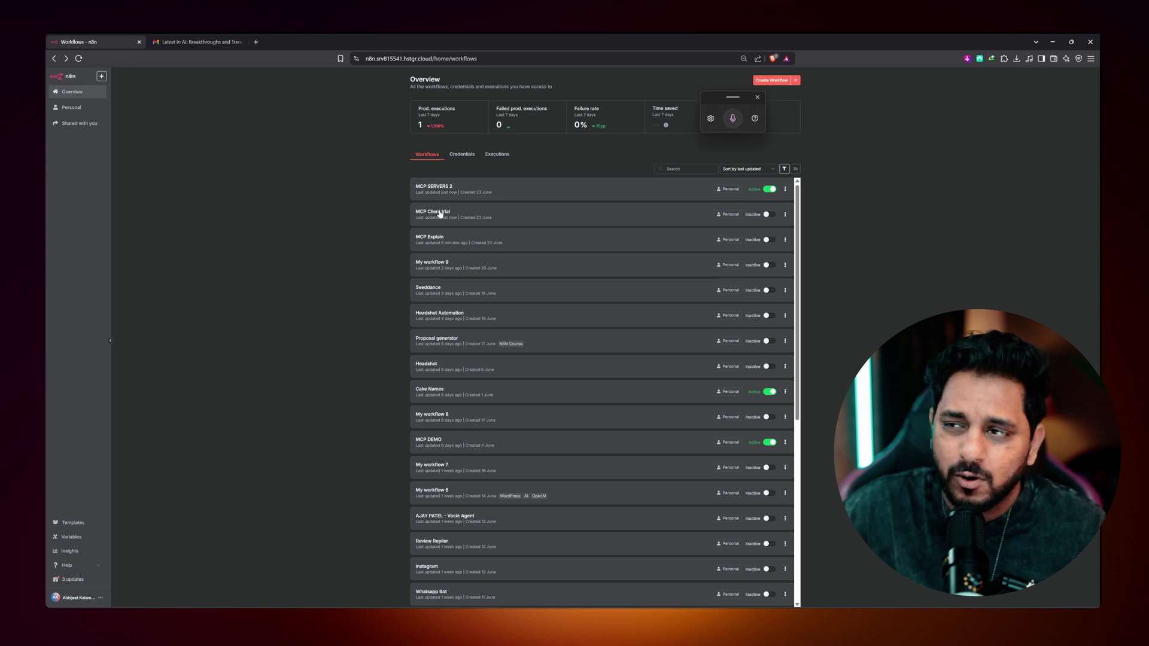
- In MCP Client trial's AI Agent, keep the chat-trigger prompt, require specific output format, and add a System Message
left_click(440, 213)
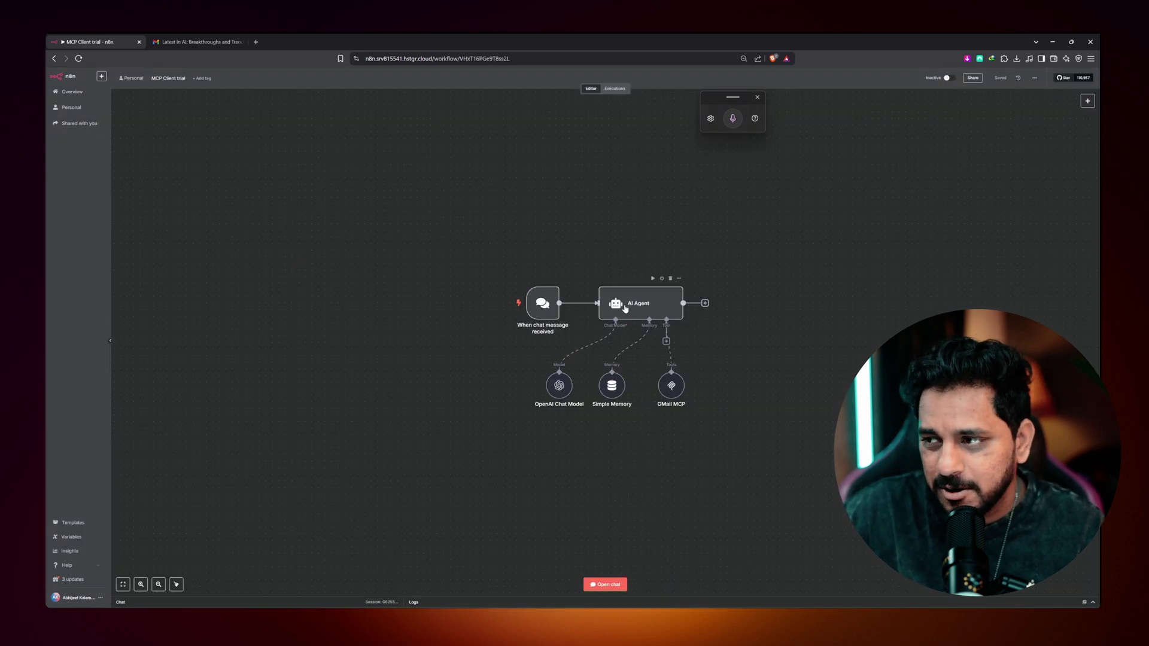
double_click(626, 308)
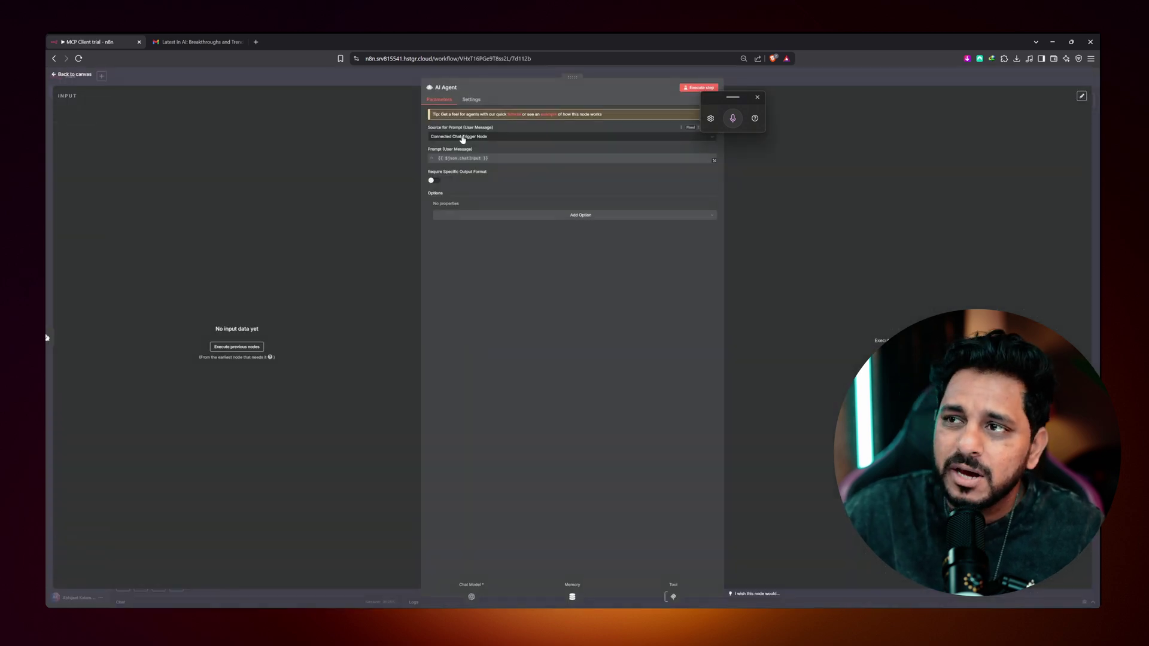
left_click(463, 139)
left_click(415, 188)
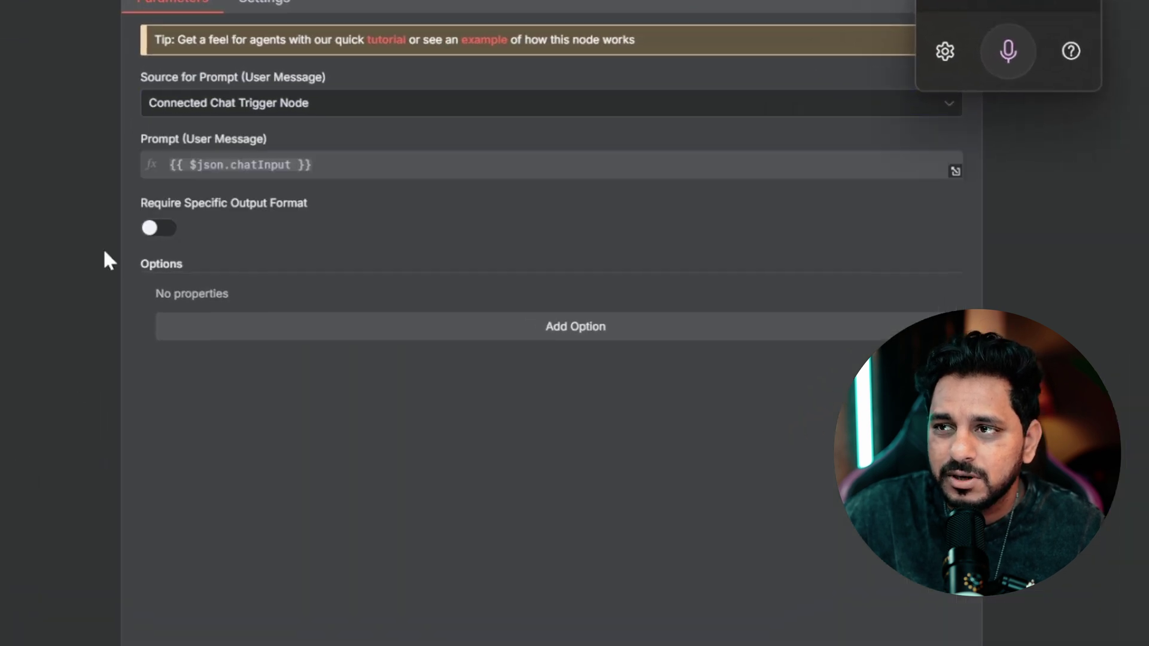
left_click(155, 234)
left_click(582, 371)
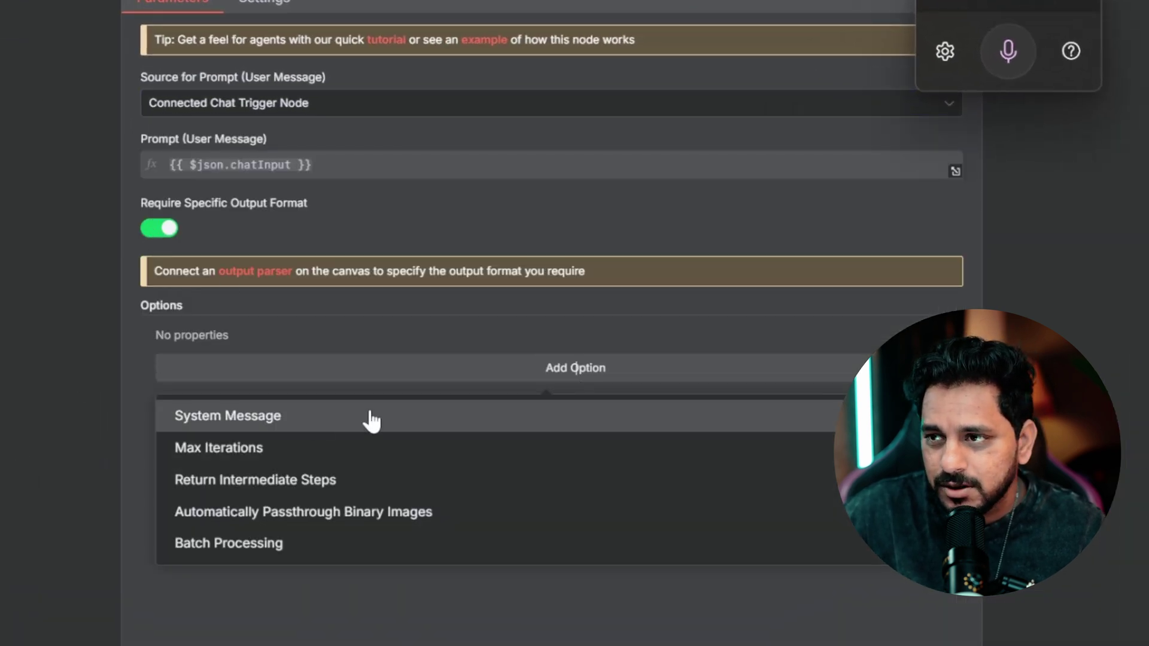
left_click(371, 416)
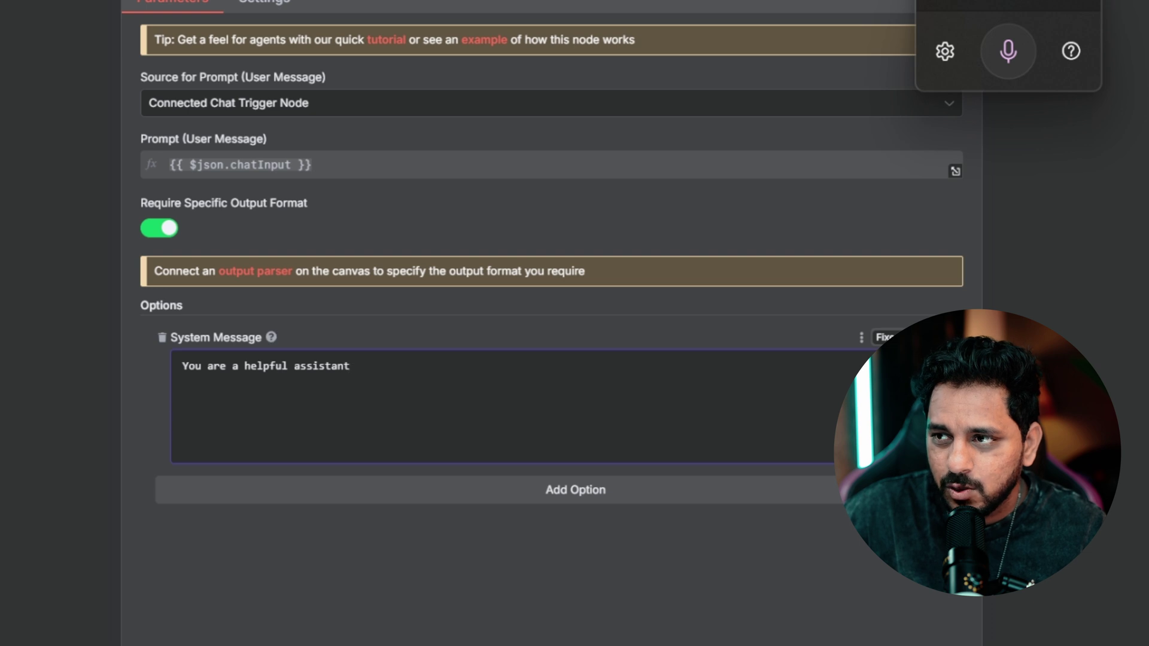
- Write the system message: mail requests use the MCP client tool, event questions the calendar tool, plus today's date
type("which helps")
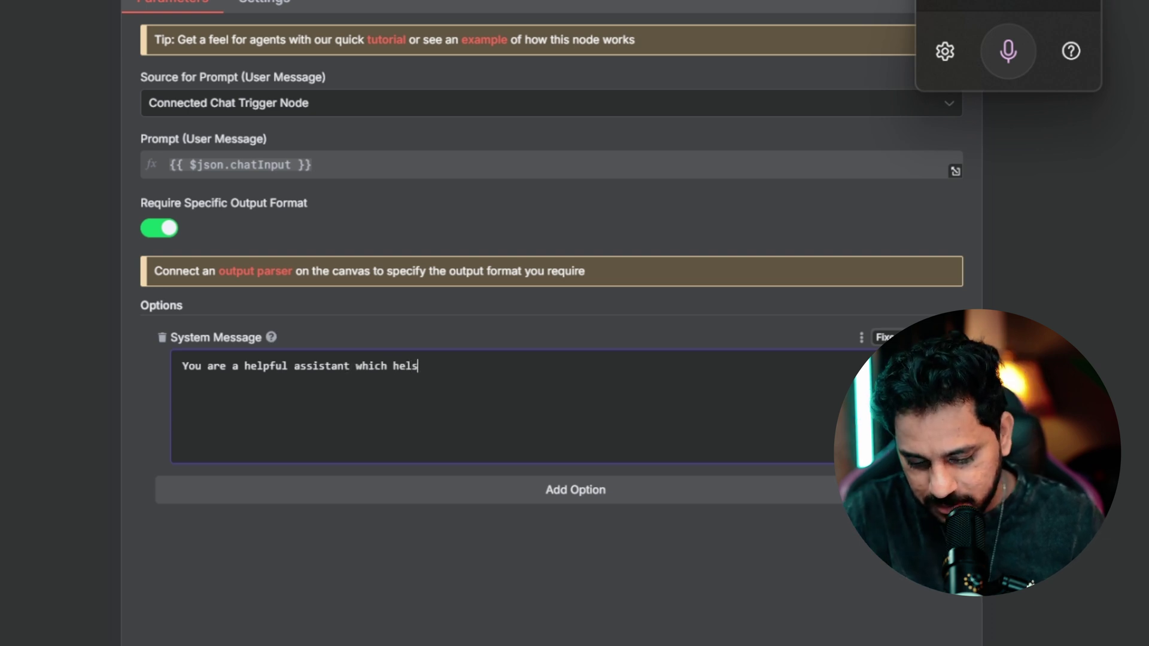
key("BackSpace")
type("ps sending mails and")
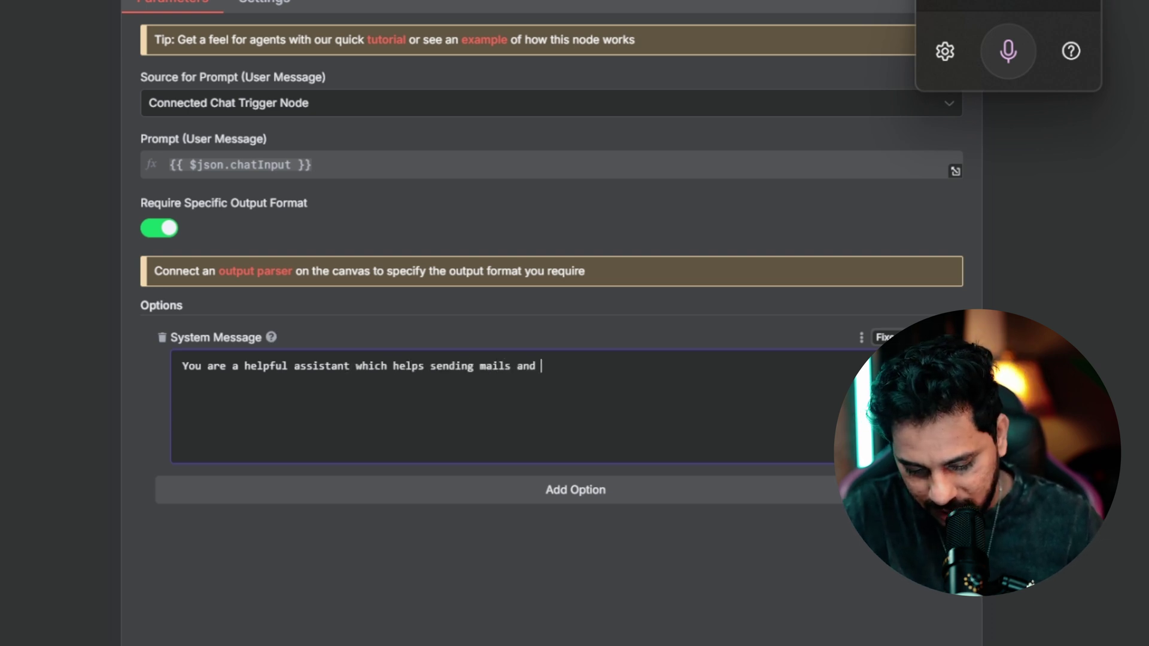
type(" checking schedules.")
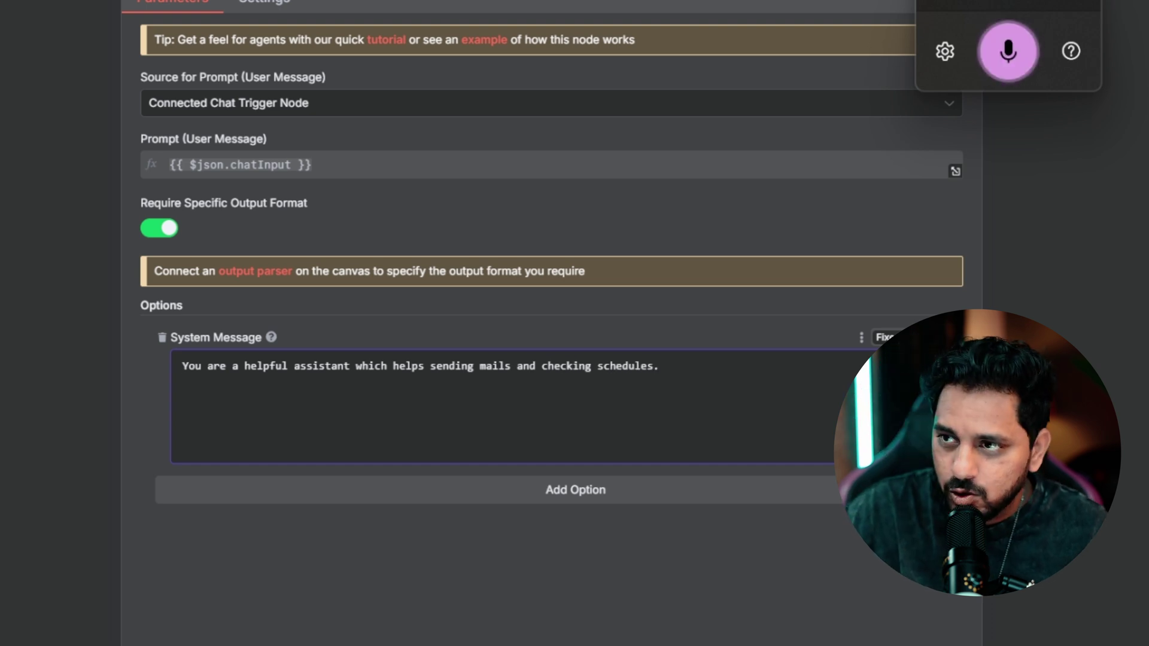
key("Return")
type("You will call the mcp")
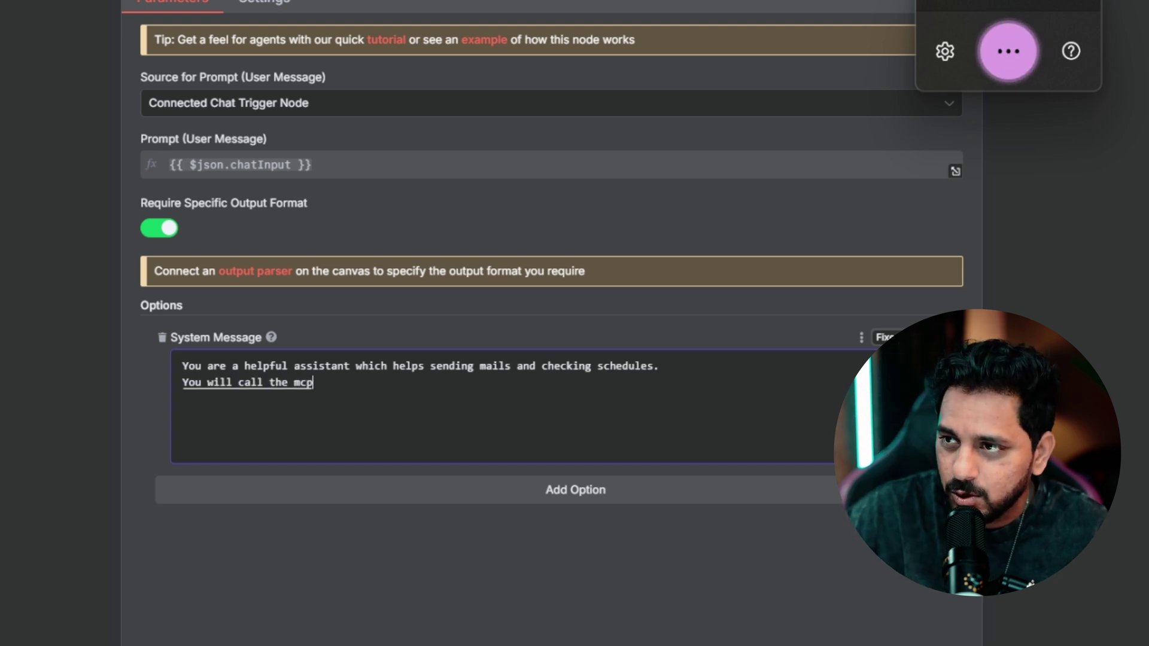
type(" client tool whenever")
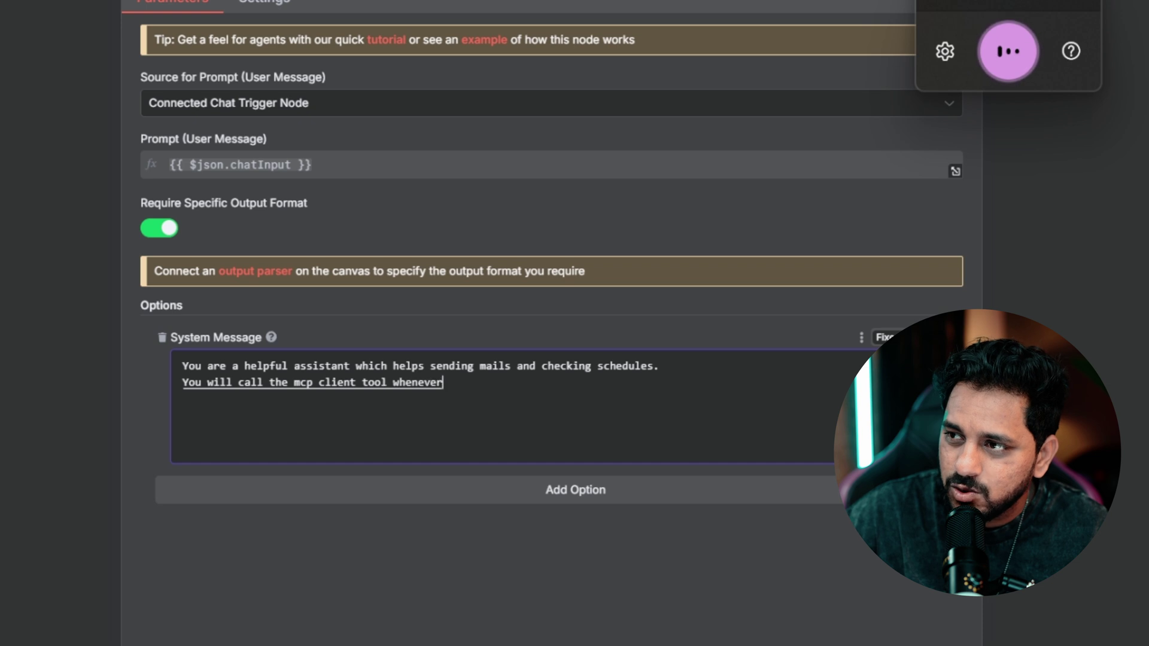
type(" the user asks")
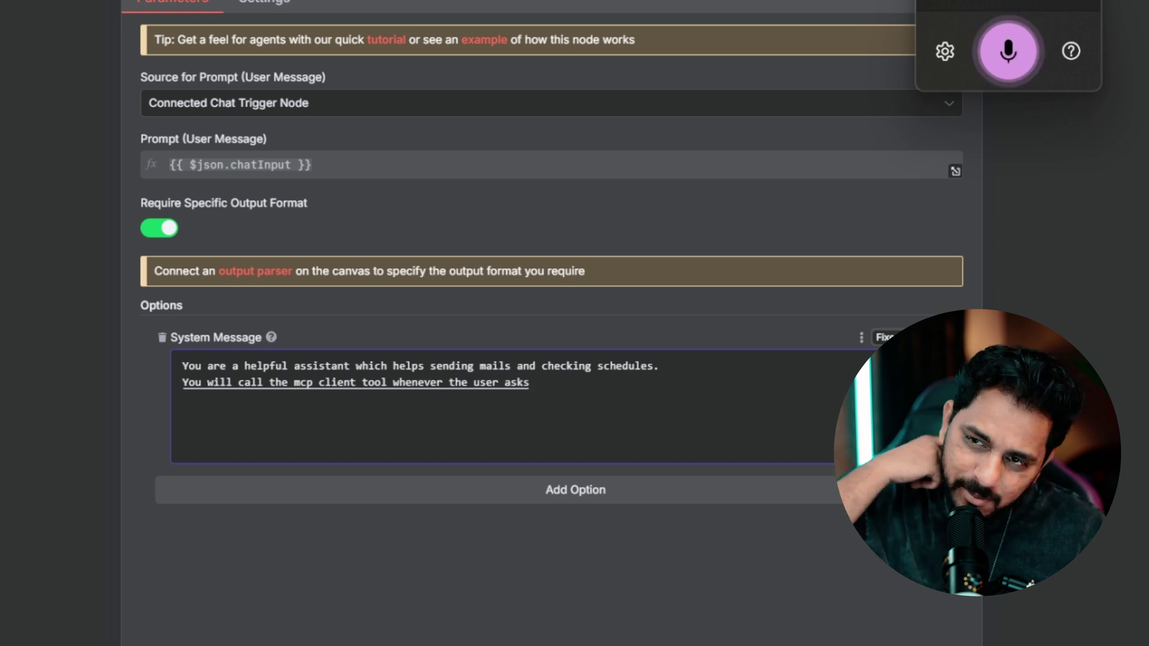
type(" to send a mail or get the latest emails.")
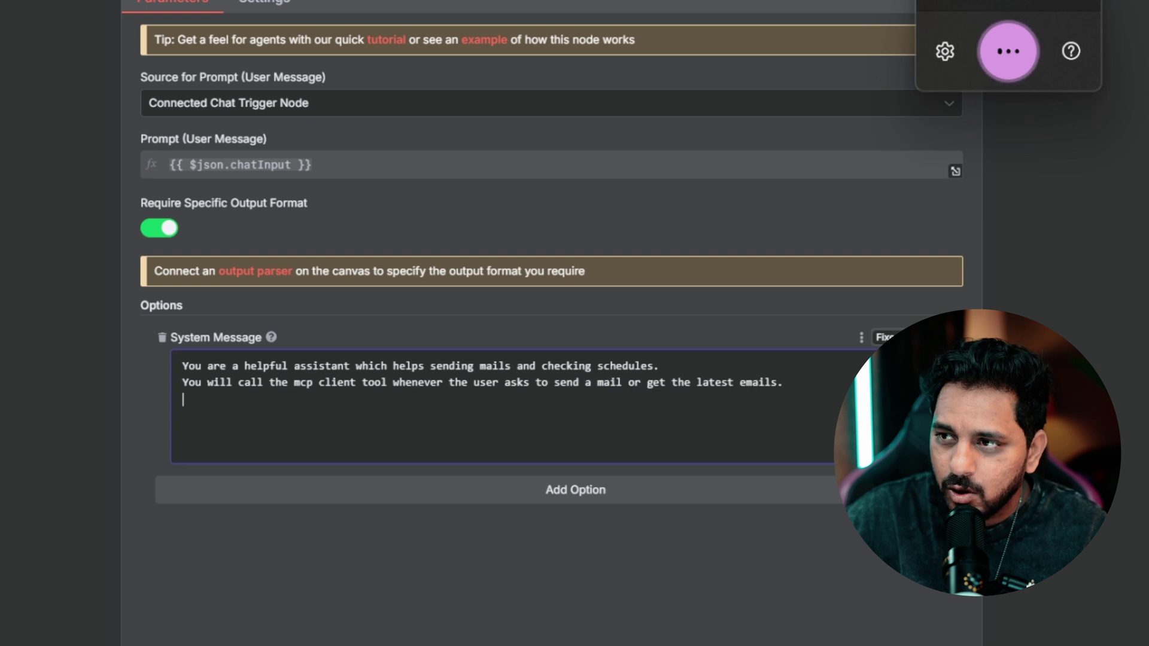
key("Return")
type("Also you will call the")
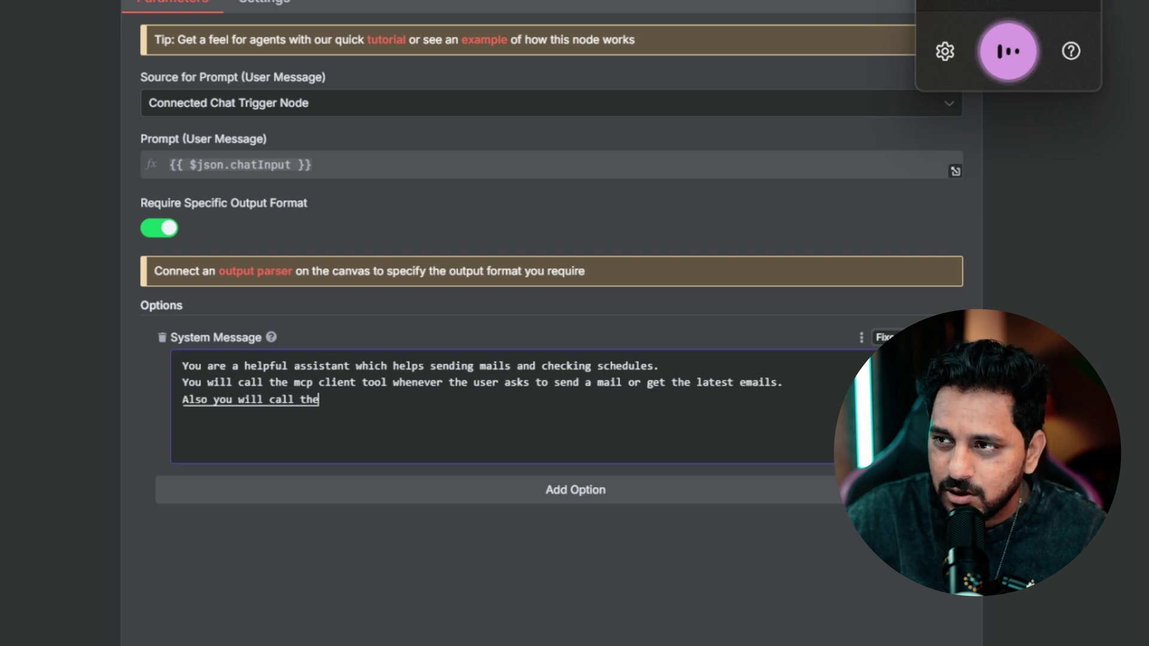
type(" calendar tool if the agent asks for")
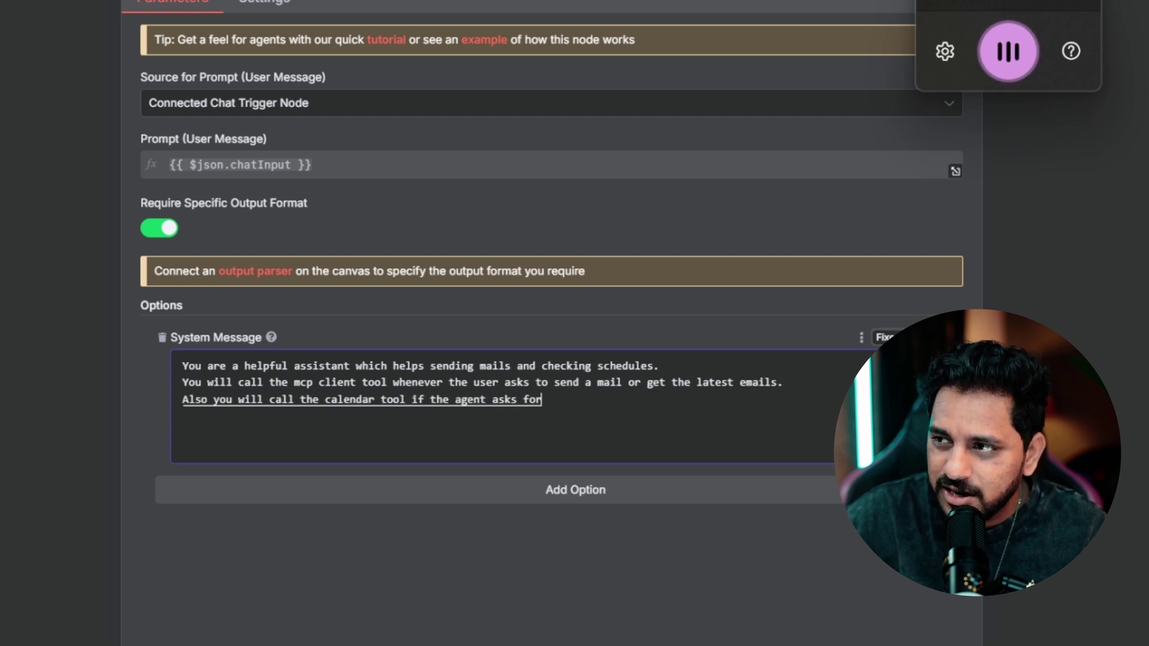
type(" any event details.")
key("Return")
key("Return")
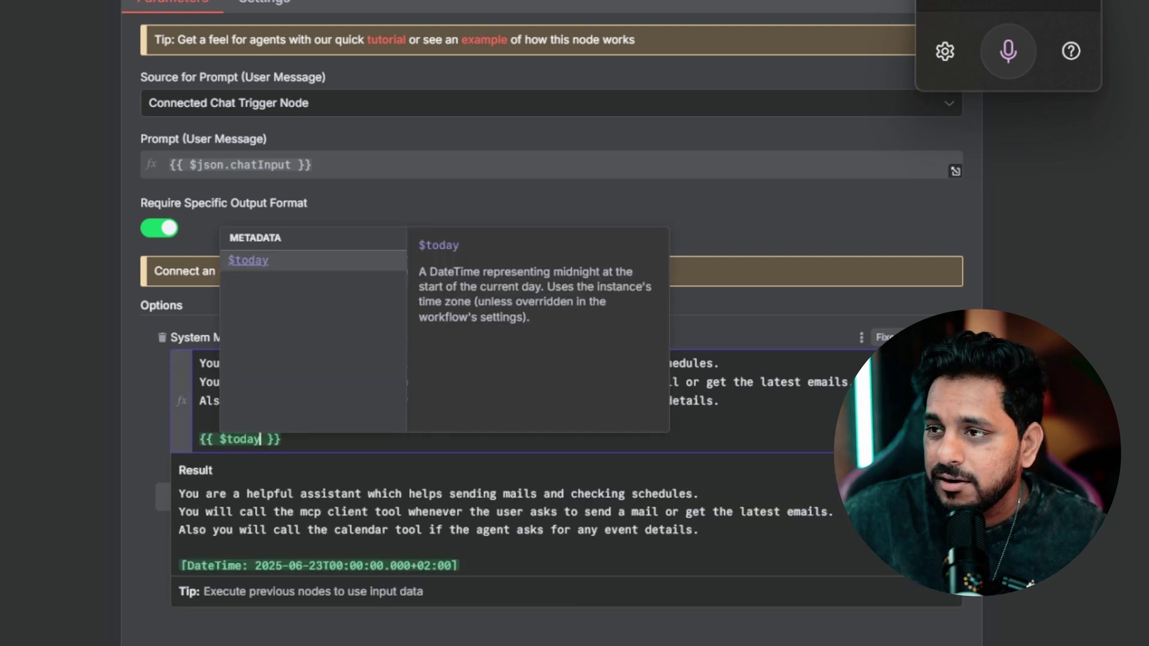
left_click(243, 565)
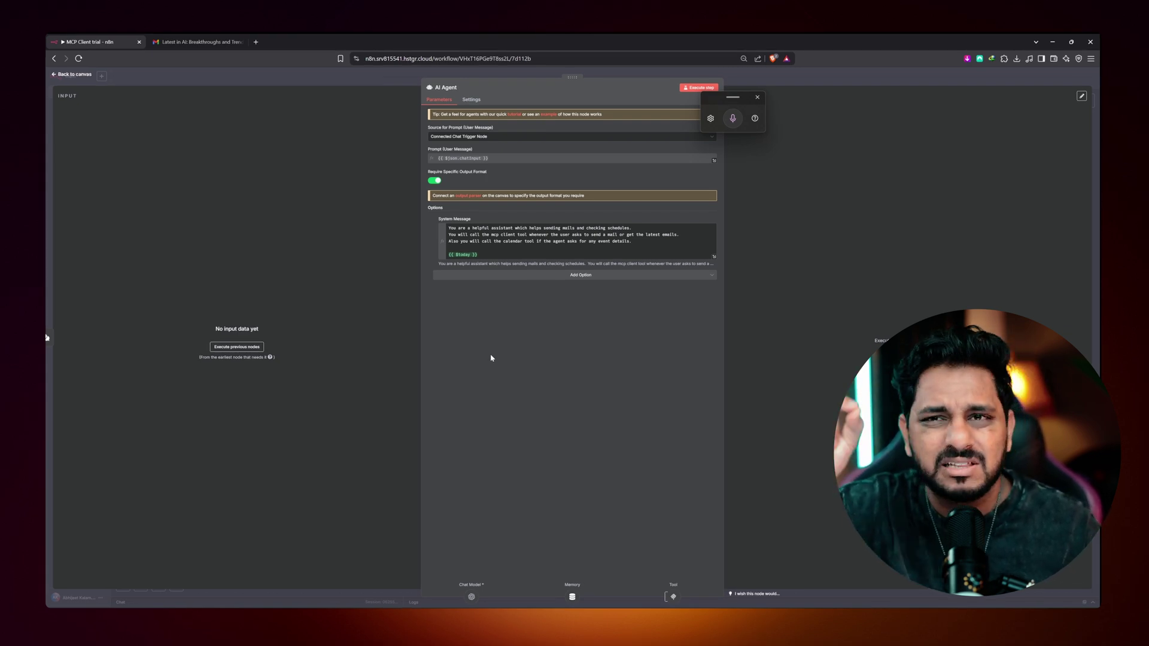
- Ask the agent in chat: 'Can you tell me what are my latest three emails that I have received'
left_click(85, 76)
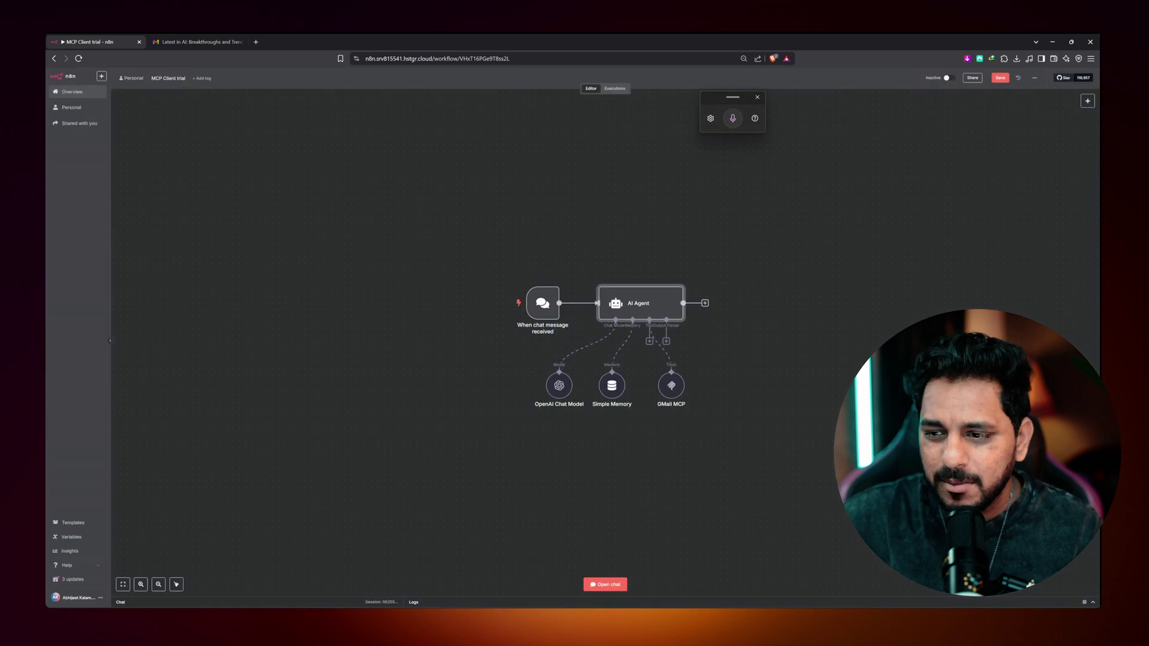
left_click(604, 585)
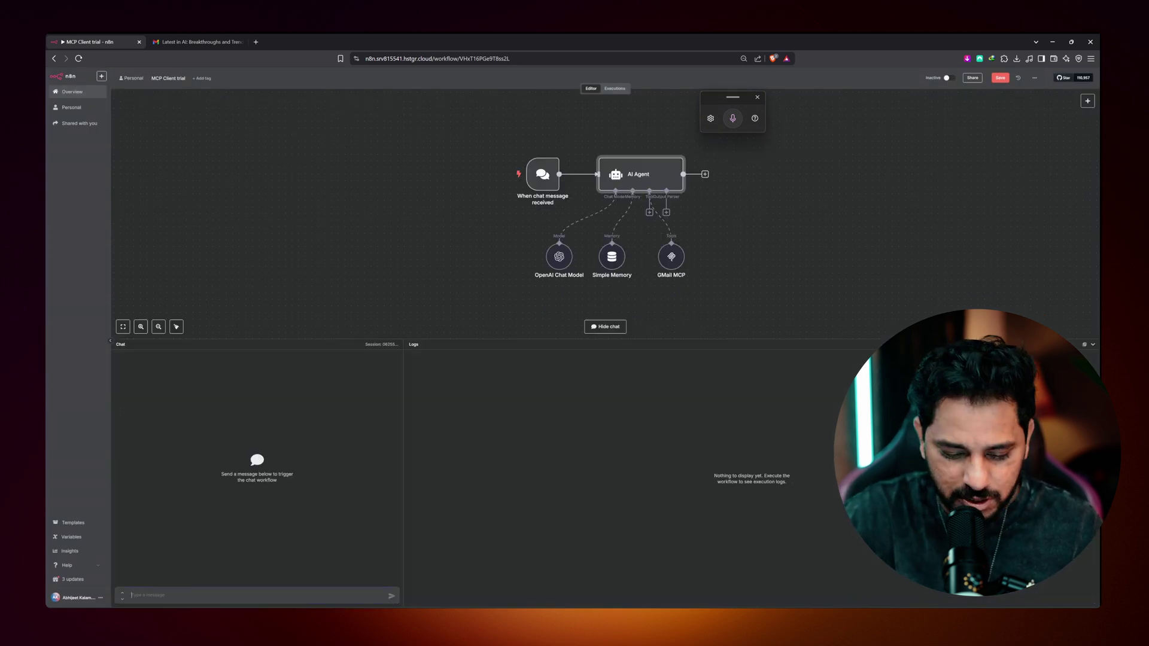
type("Can you tell me what are my latest three emails that I have received")
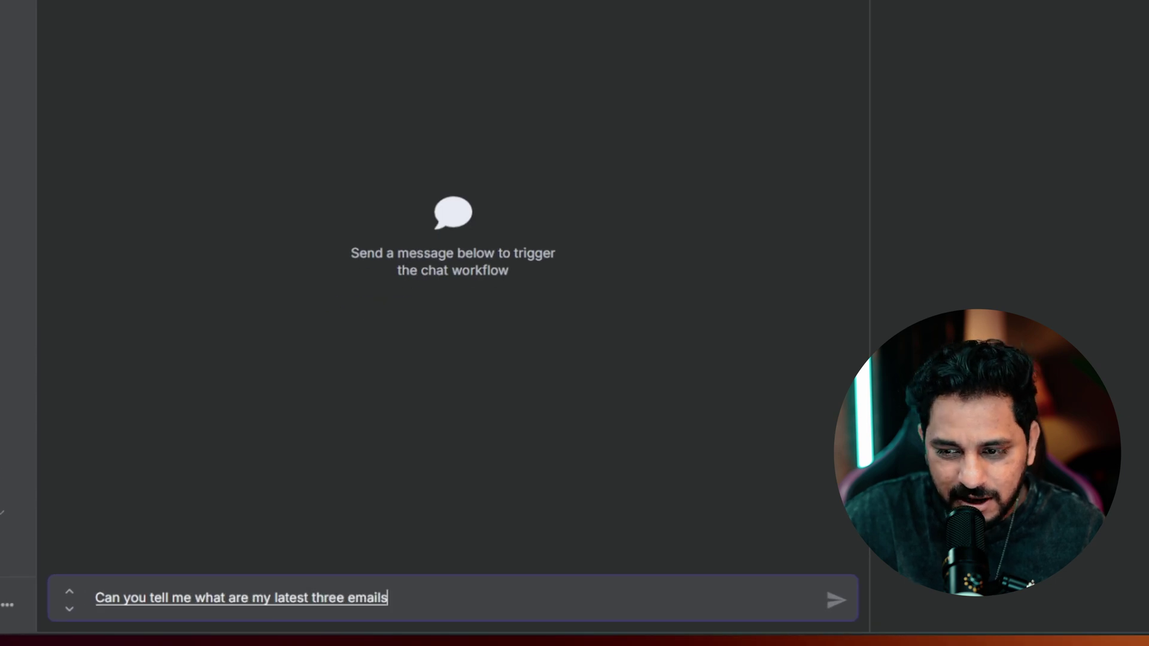
key("Return")
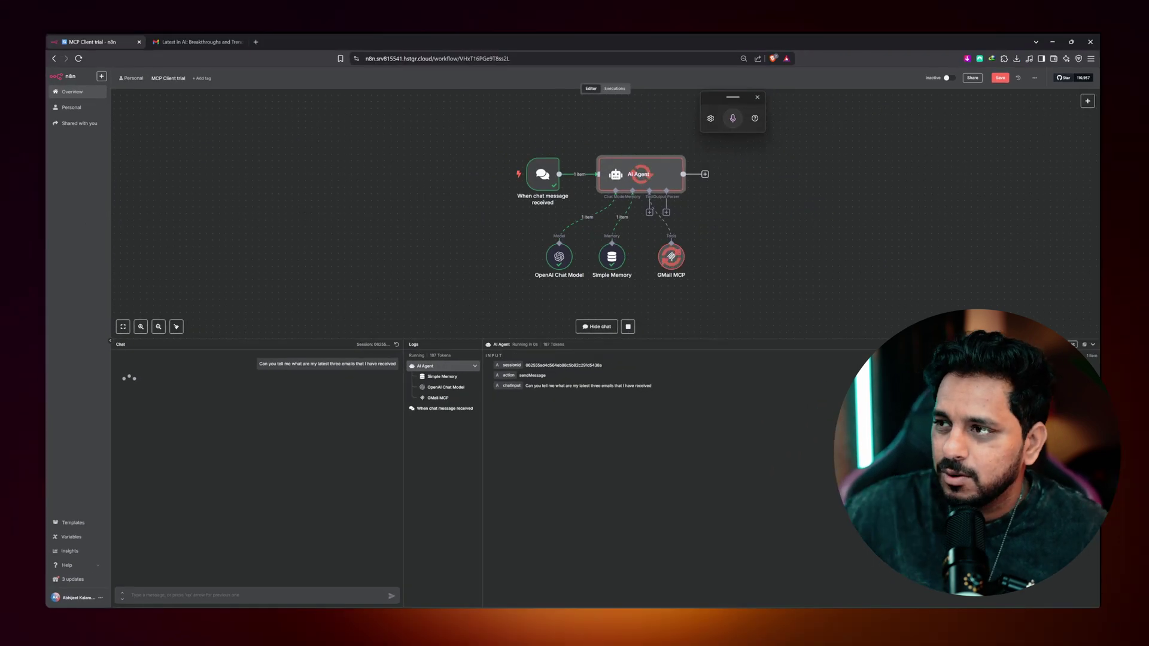